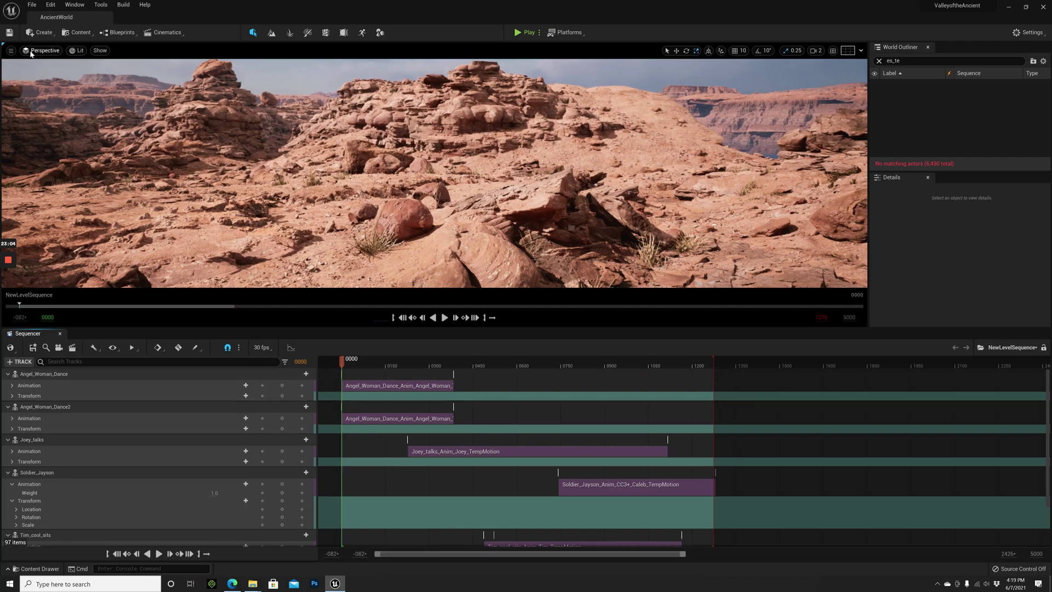
- Add a Cine Camera Actor to the level and frame it in the viewport from the full World Outliner list
{"action": "left_click", "coordinate": [42, 33]}
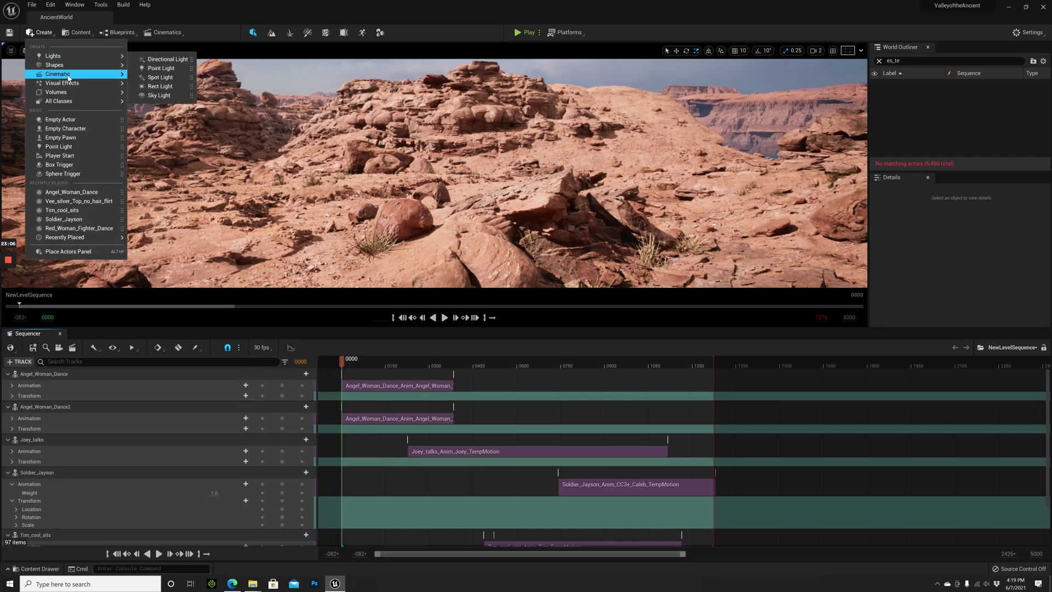
{"action": "mouse_move", "coordinate": [70, 77]}
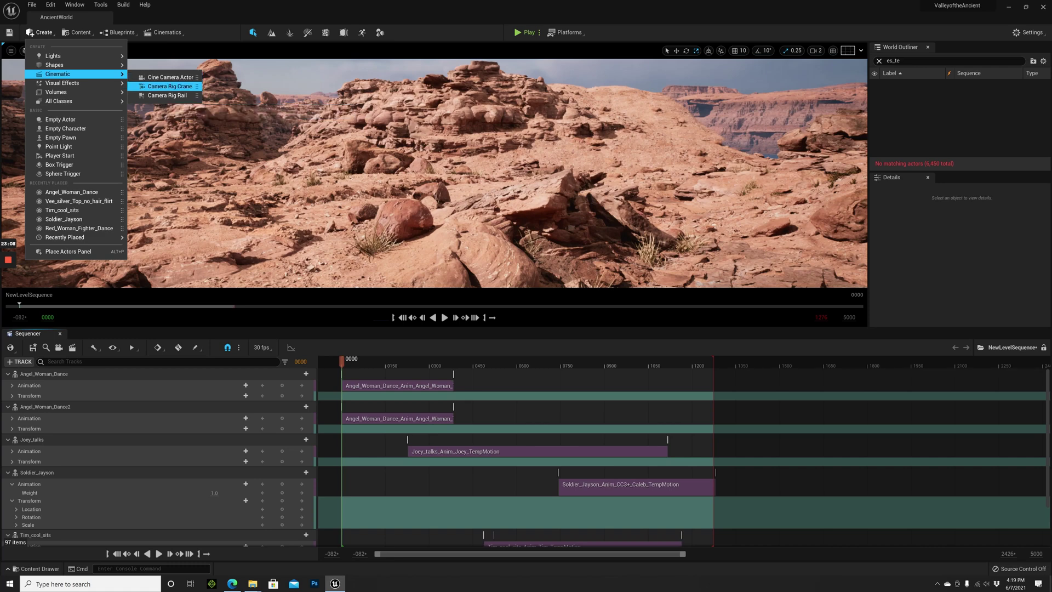
{"action": "left_click", "coordinate": [170, 77]}
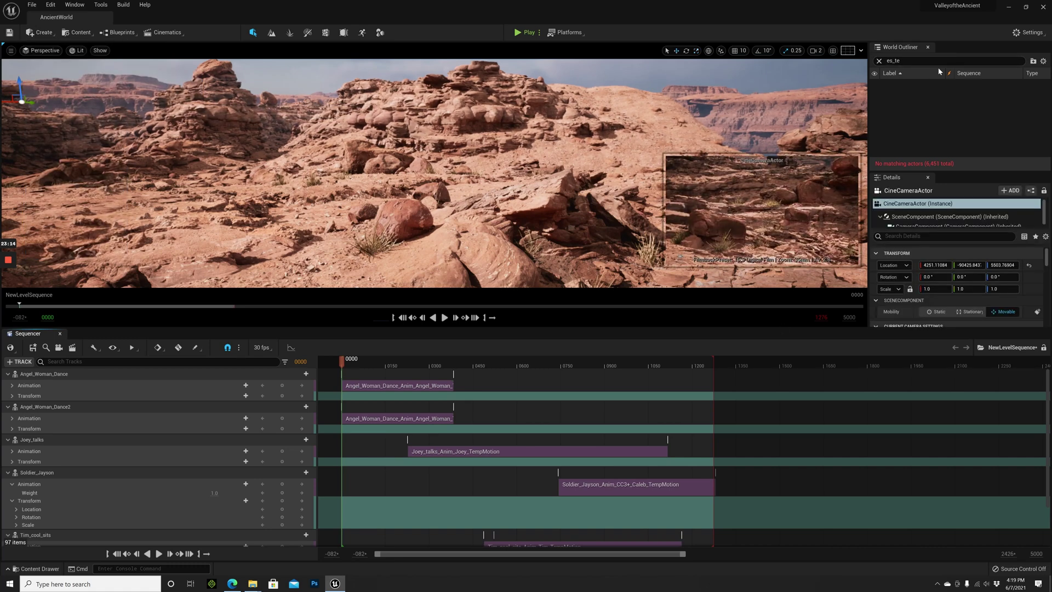
{"action": "left_click", "coordinate": [878, 60]}
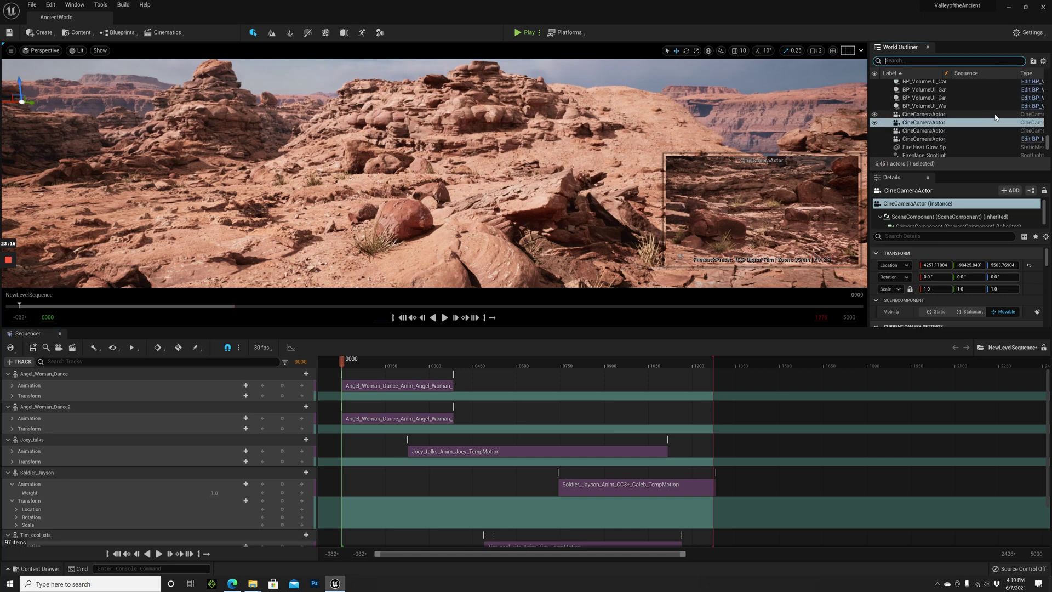
{"action": "double_click", "coordinate": [964, 122]}
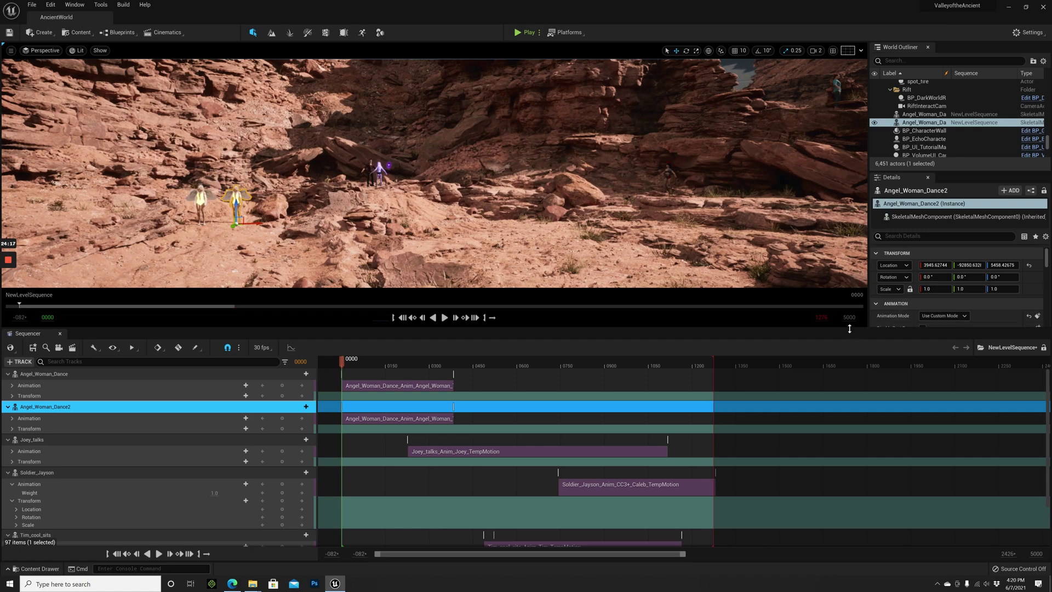
- Paste the angel dancer's copied location onto Cine_Angel_CameraActor
{"action": "left_click_drag", "start_coordinate": [849, 329], "coordinate": [849, 471]}
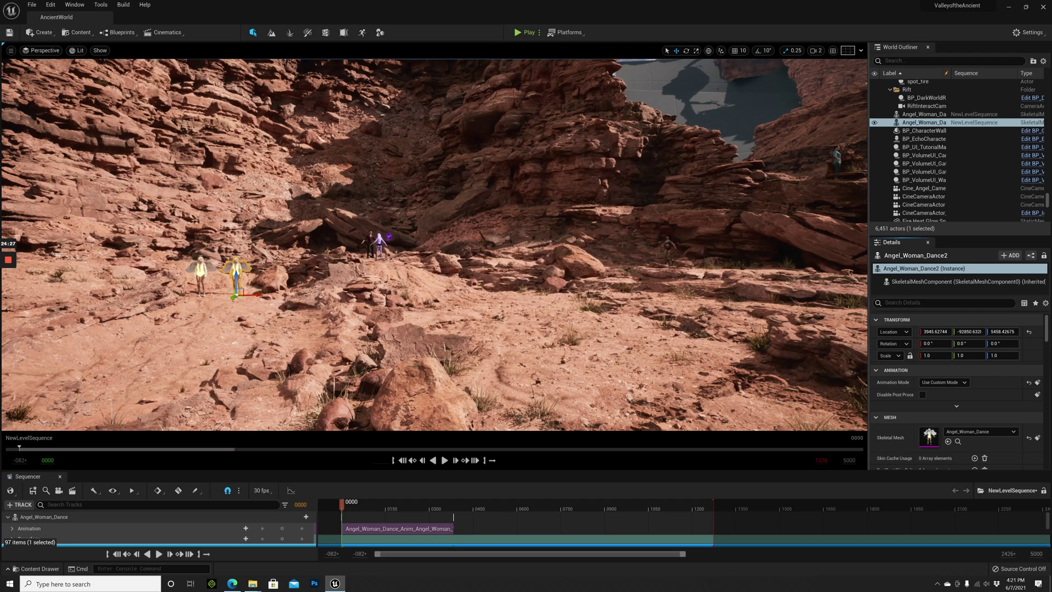
{"action": "type", "text": "angel"}
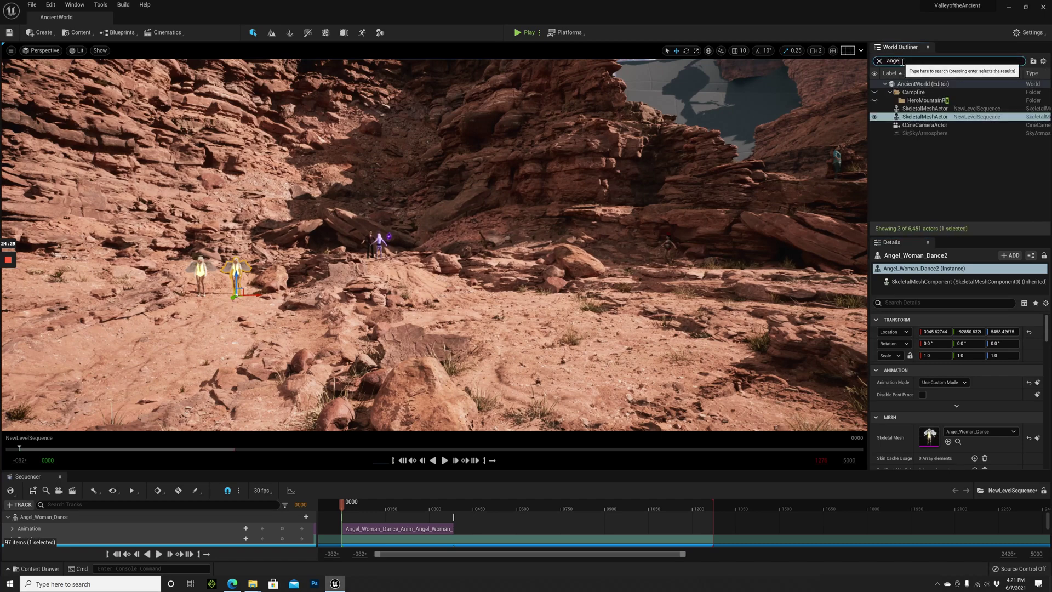
{"action": "left_click", "coordinate": [924, 109]}
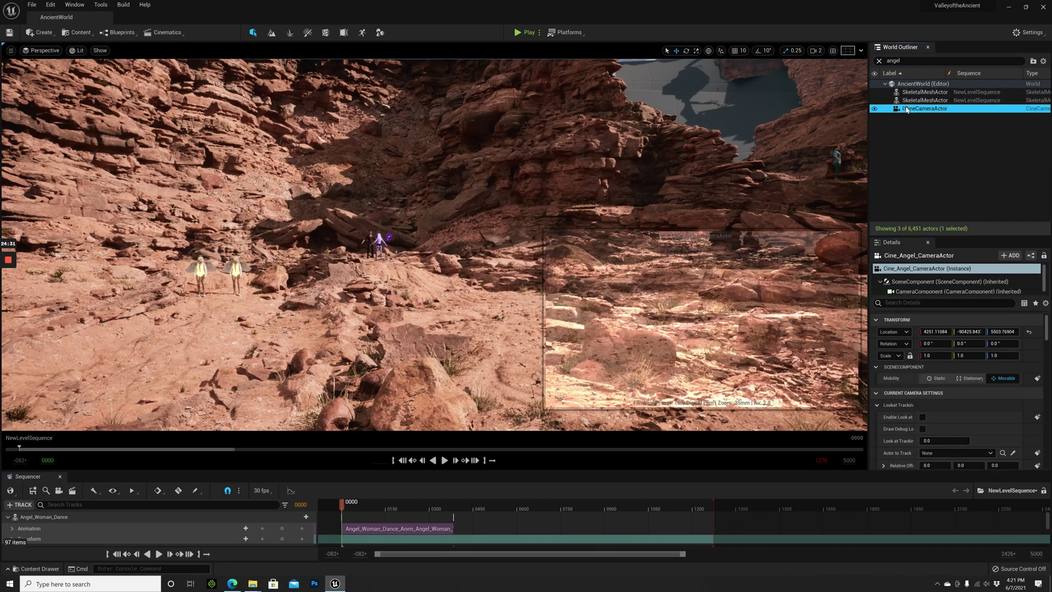
{"action": "right_click", "coordinate": [917, 335]}
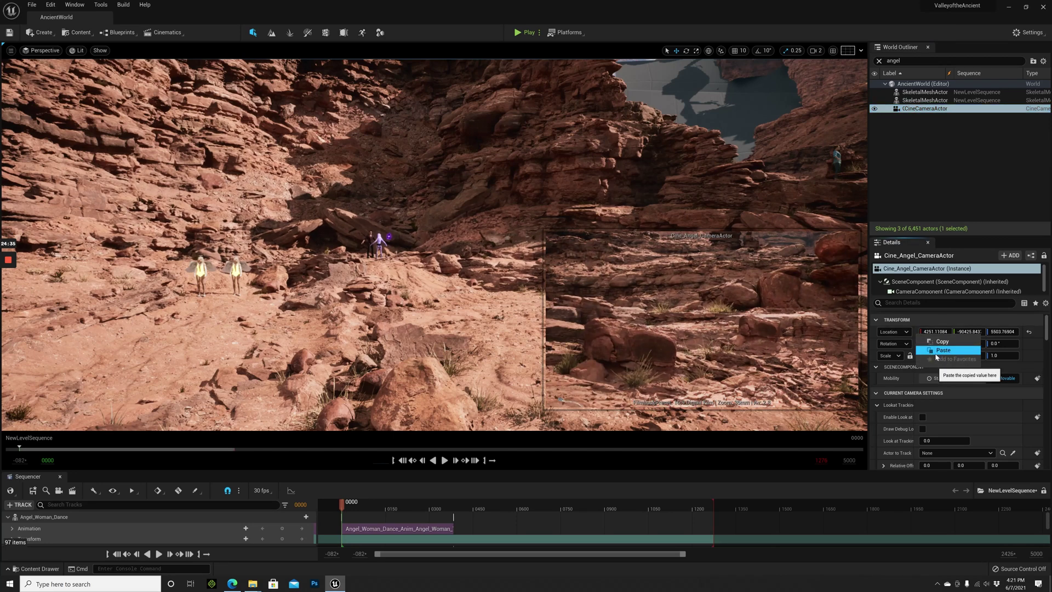
{"action": "left_click", "coordinate": [938, 351]}
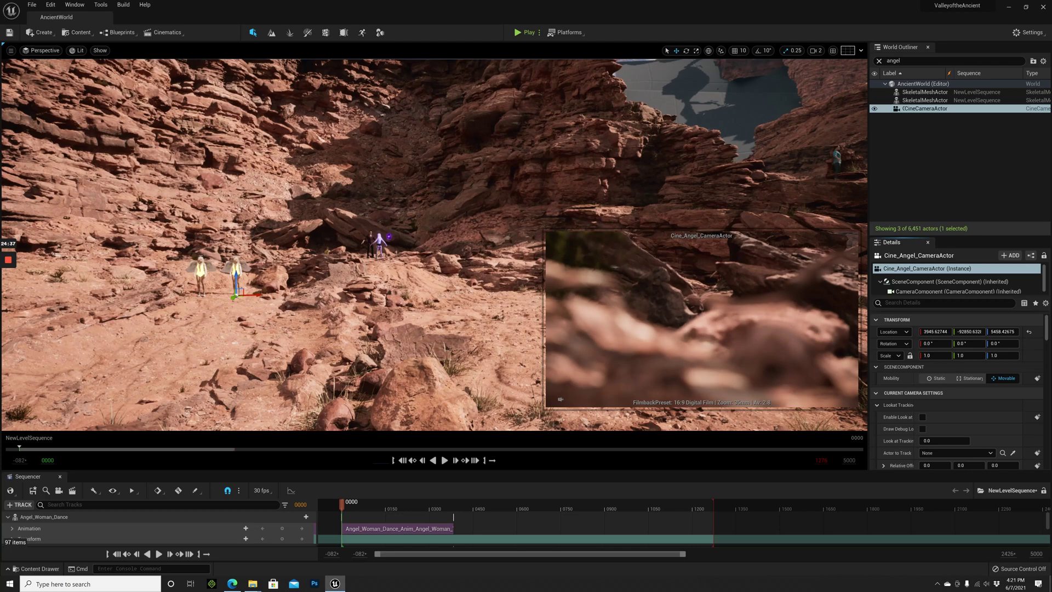
- Raise the angel camera above the ground and switch to rotation to turn it
{"action": "mouse_move", "coordinate": [238, 279]}
{"action": "right_mouse_down"}
{"action": "mouse_move", "coordinate": [219, 279]}
{"action": "mouse_move", "coordinate": [243, 279]}
{"action": "right_mouse_up"}
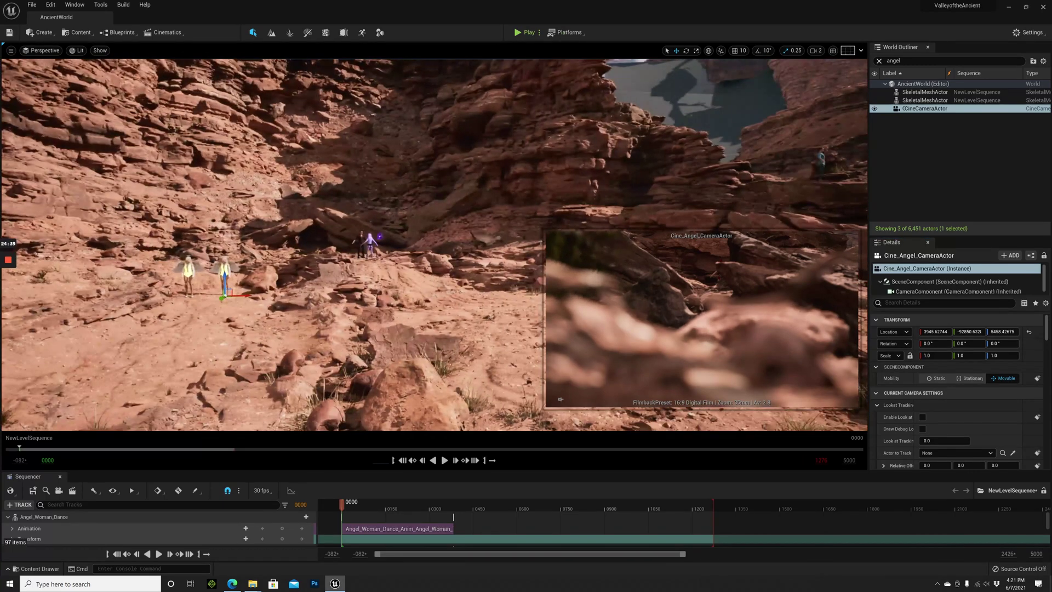
{"action": "left_click_drag", "start_coordinate": [225, 279], "coordinate": [192, 290]}
{"action": "key", "text": "e"}
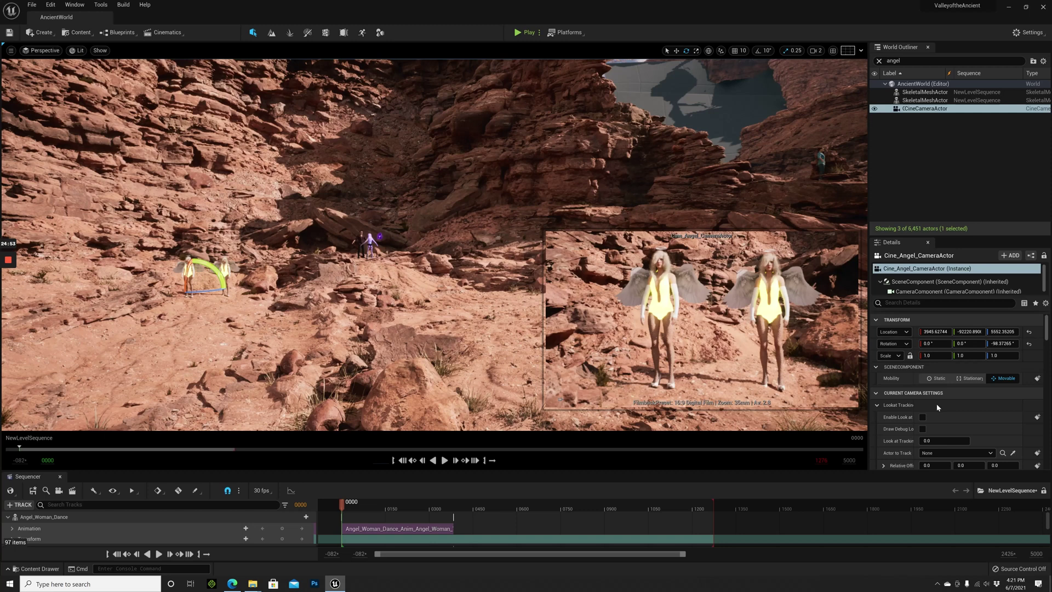
- Sample the manual focus distance from the right angel with the focus eyedropper
{"action": "scroll", "coordinate": [931, 411], "scroll_direction": "down", "scroll_amount": 4}
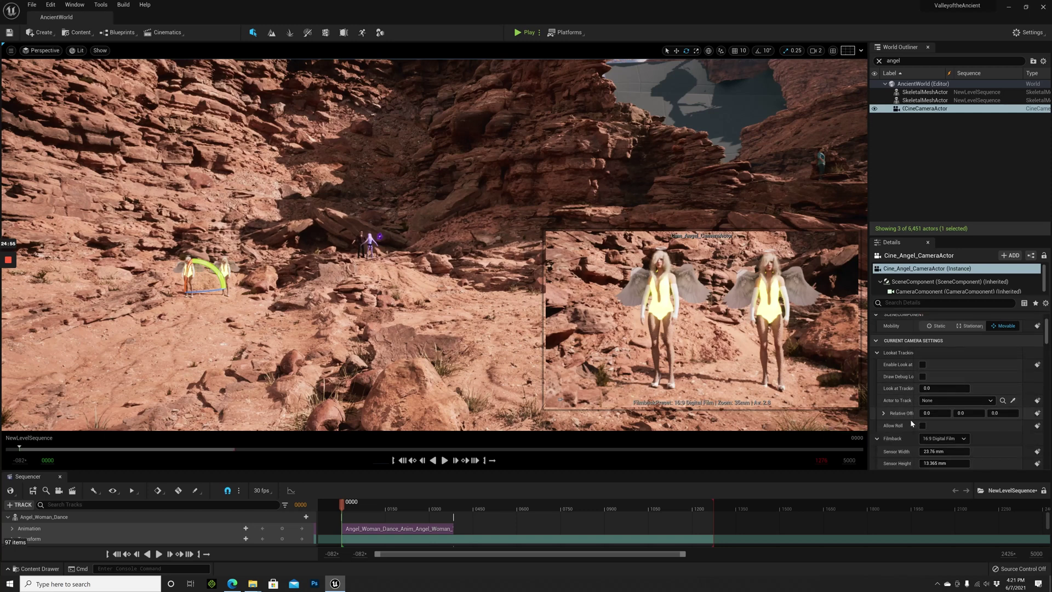
{"action": "scroll", "coordinate": [912, 423], "scroll_direction": "up", "scroll_amount": 4}
{"action": "left_click", "coordinate": [918, 302]}
{"action": "type", "text": "foc"}
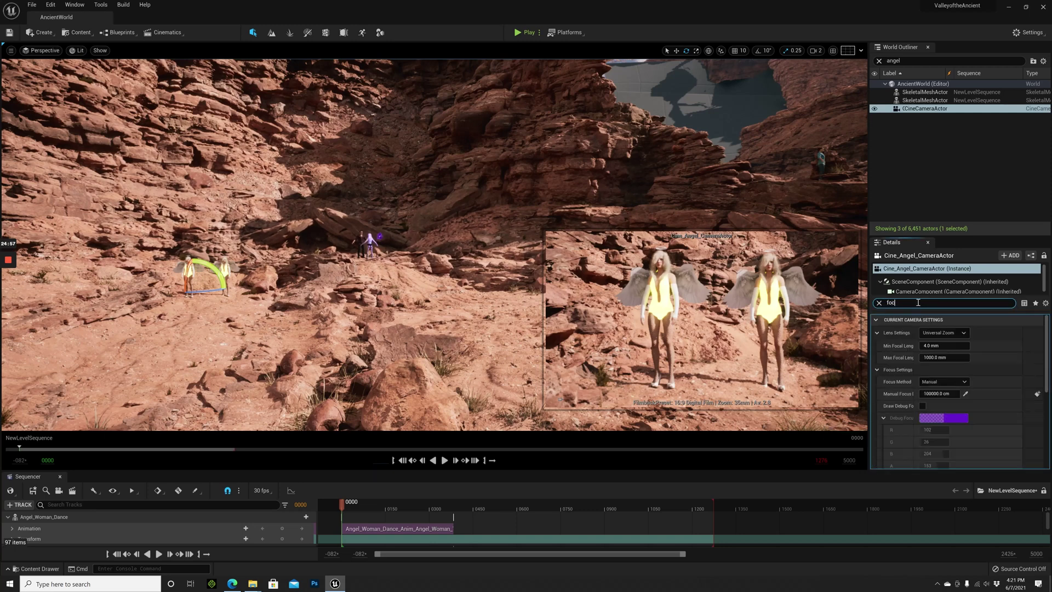
{"action": "type", "text": "al"}
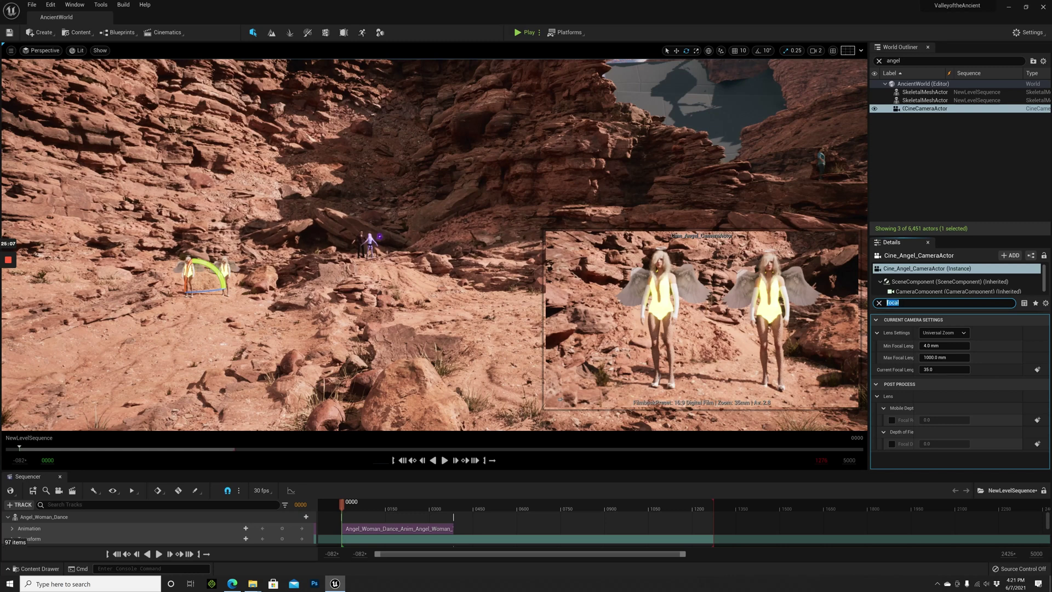
{"action": "type", "text": "focus"}
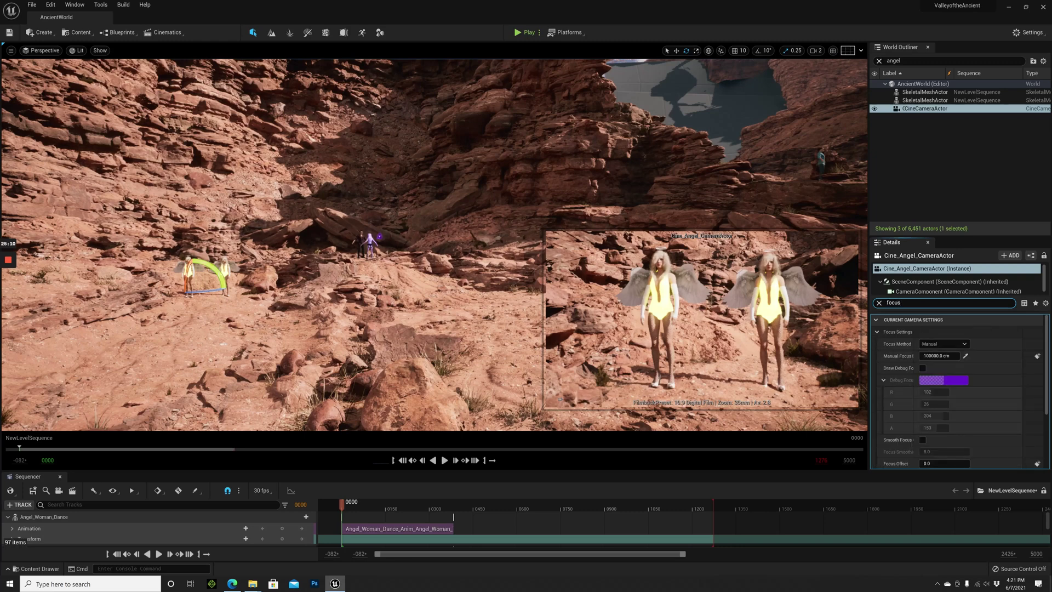
{"action": "left_click", "coordinate": [965, 355]}
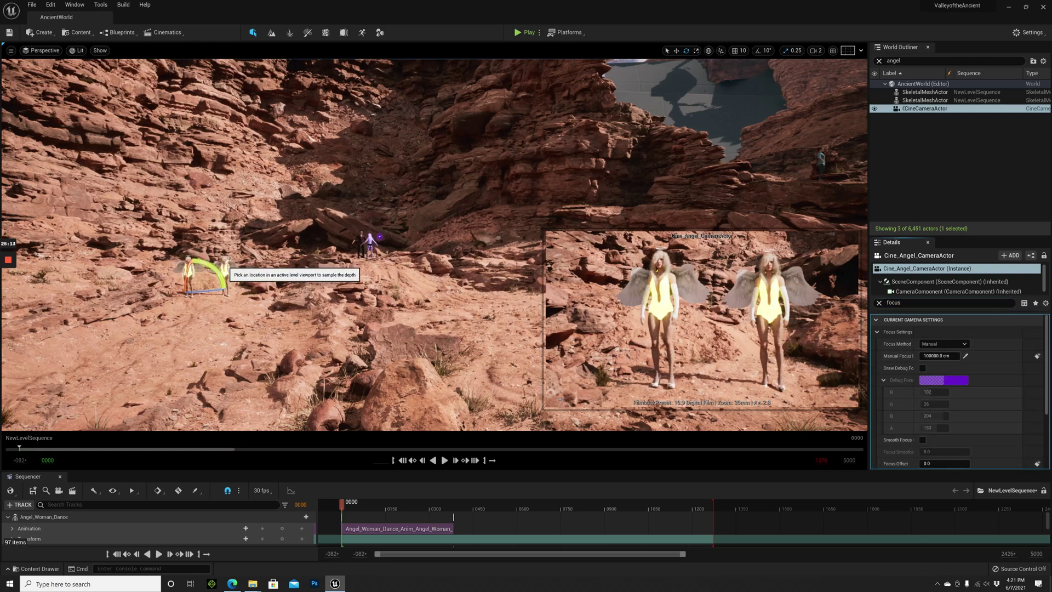
{"action": "left_click", "coordinate": [225, 263]}
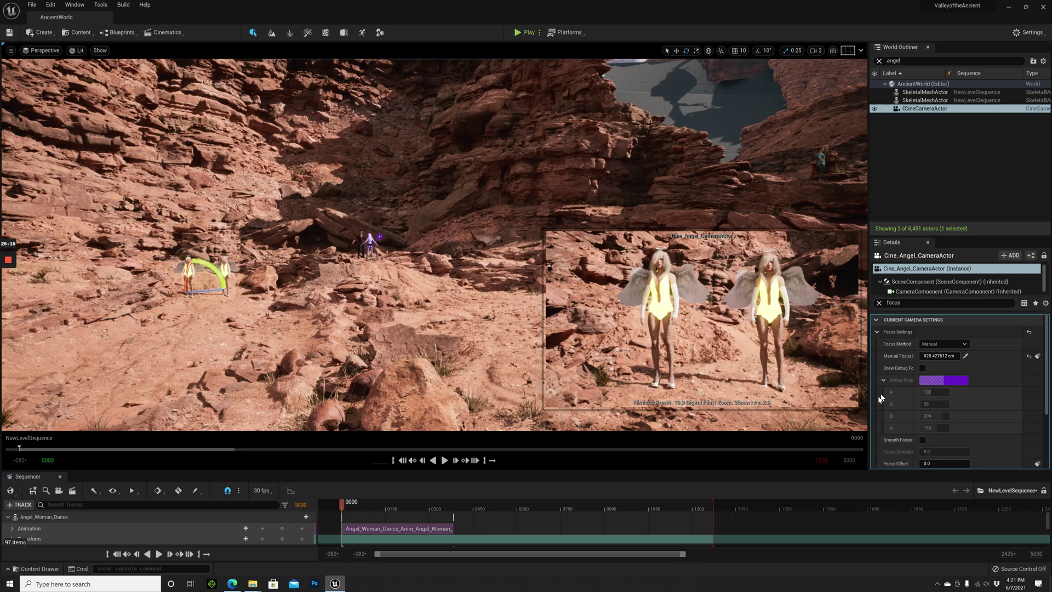
- Push the manual focus distance to about 705 cm while viewing the debug focus plane
{"action": "left_click", "coordinate": [922, 367]}
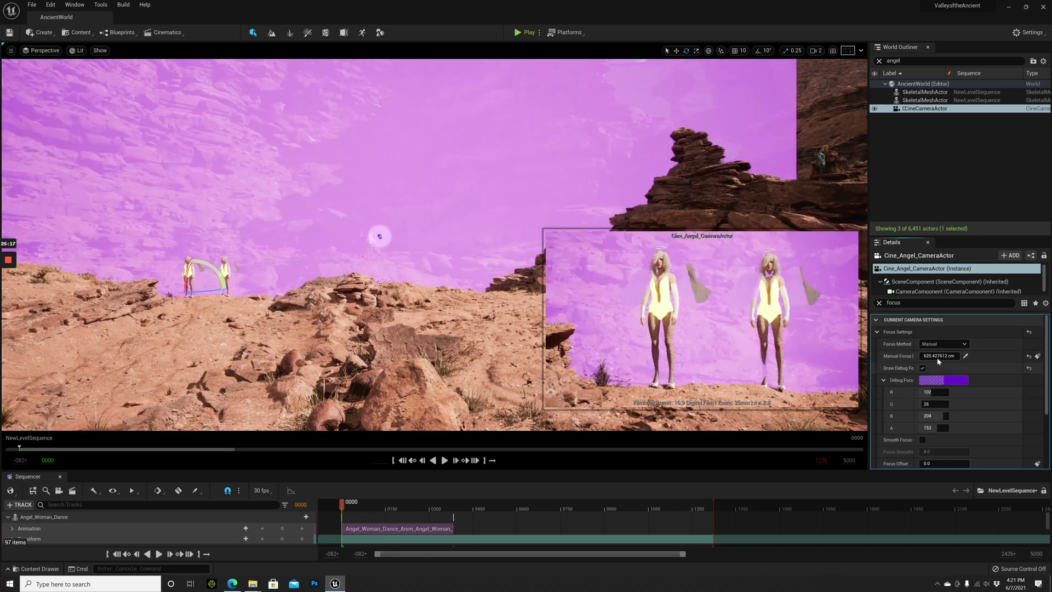
{"action": "mouse_move", "coordinate": [938, 358]}
{"action": "left_mouse_down"}
{"action": "mouse_move", "coordinate": [925, 359]}
{"action": "mouse_move", "coordinate": [944, 359]}
{"action": "left_mouse_up"}
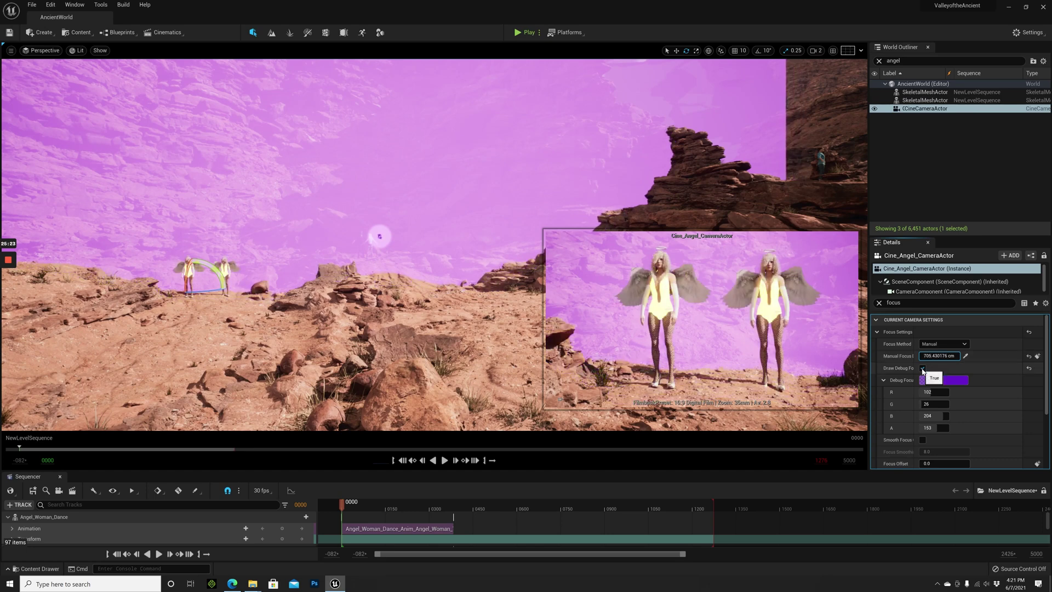
{"action": "left_click", "coordinate": [923, 368]}
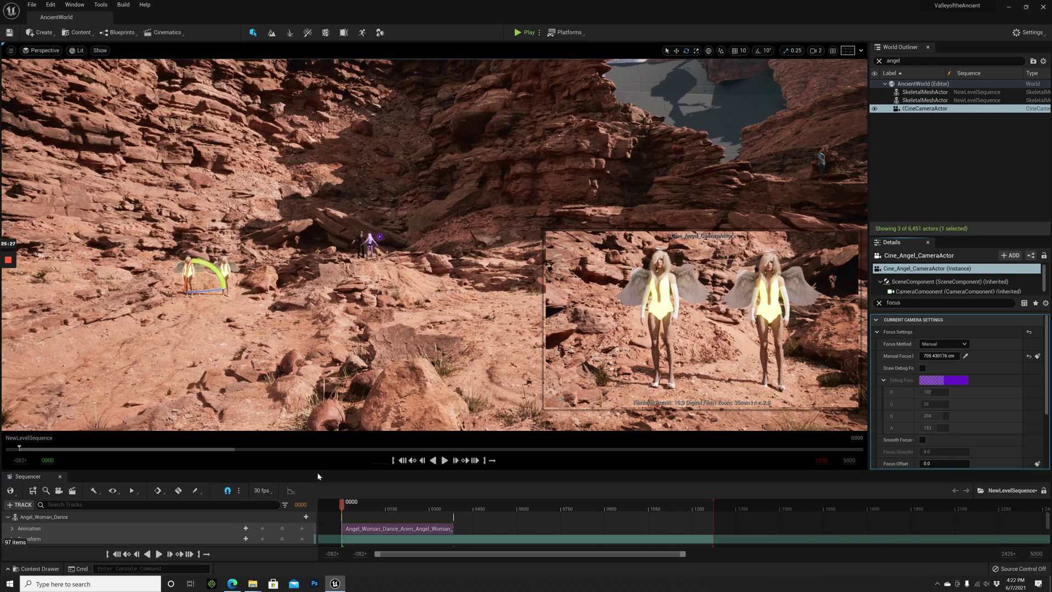
- Add Cine_Angel_CameraActor to the enlarged Sequencer with a camera cut track
{"action": "left_click_drag", "start_coordinate": [318, 474], "coordinate": [72, 369]}
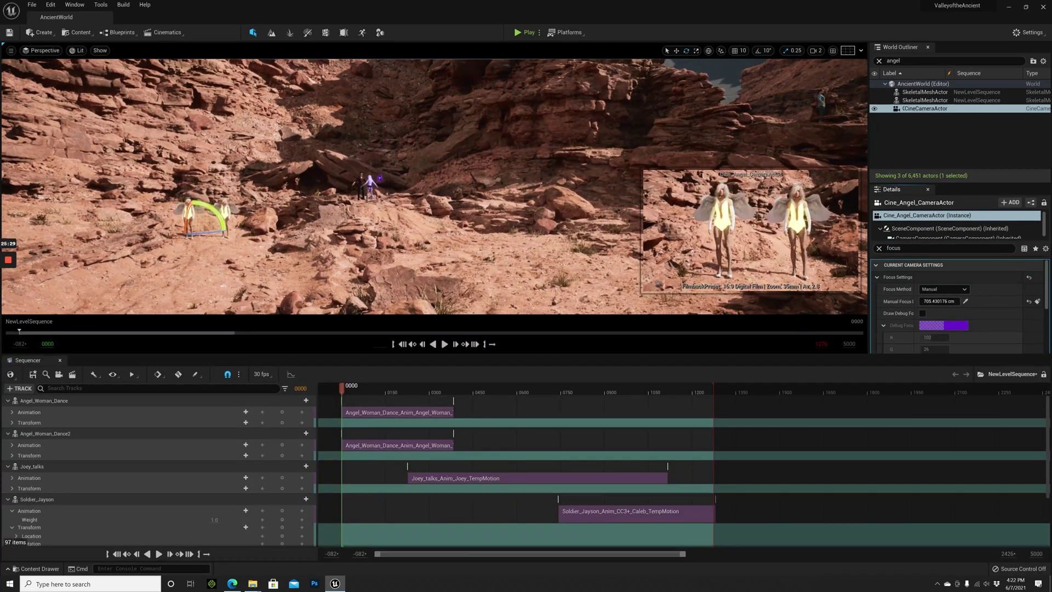
{"action": "left_click_drag", "start_coordinate": [896, 109], "coordinate": [345, 433]}
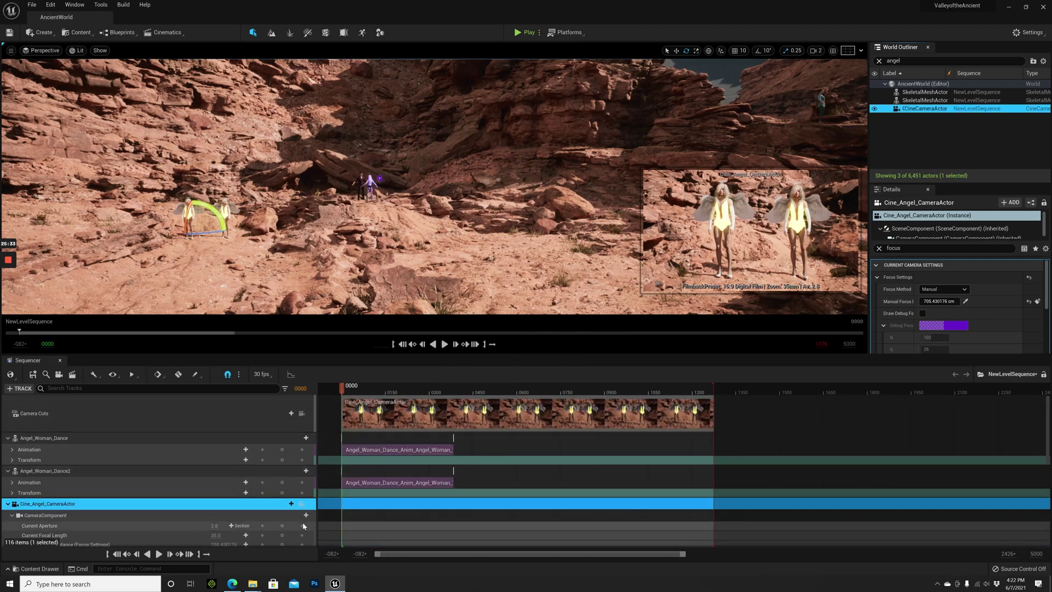
{"action": "scroll", "coordinate": [112, 492], "scroll_direction": "down", "scroll_amount": 2}
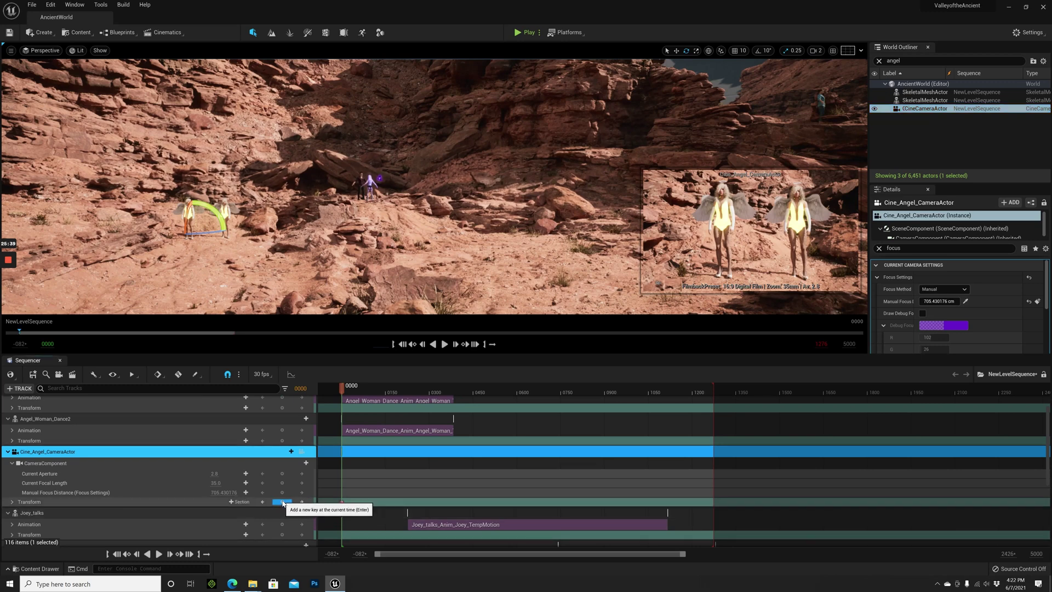
- Key the camera transform at frame 0000 and play to frame 0100
{"action": "left_click", "coordinate": [283, 503]}
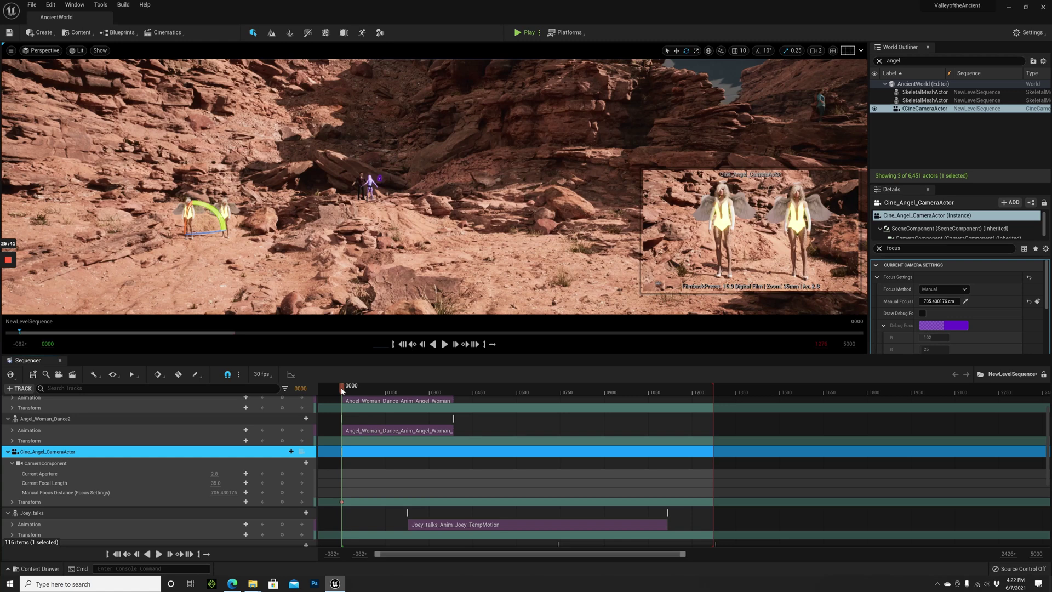
{"action": "key", "text": "space"}
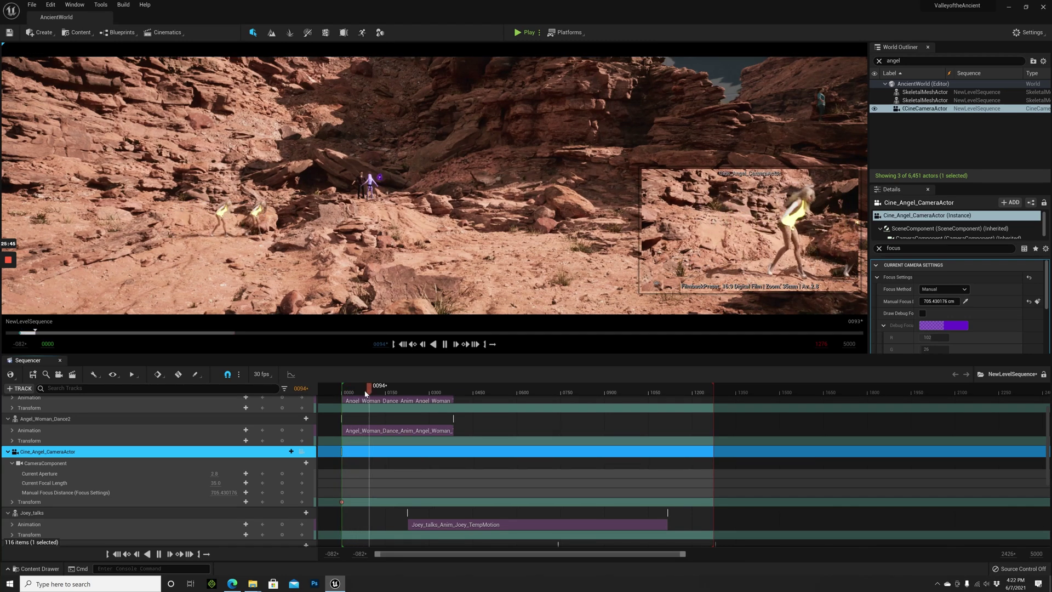
{"action": "key", "text": "space"}
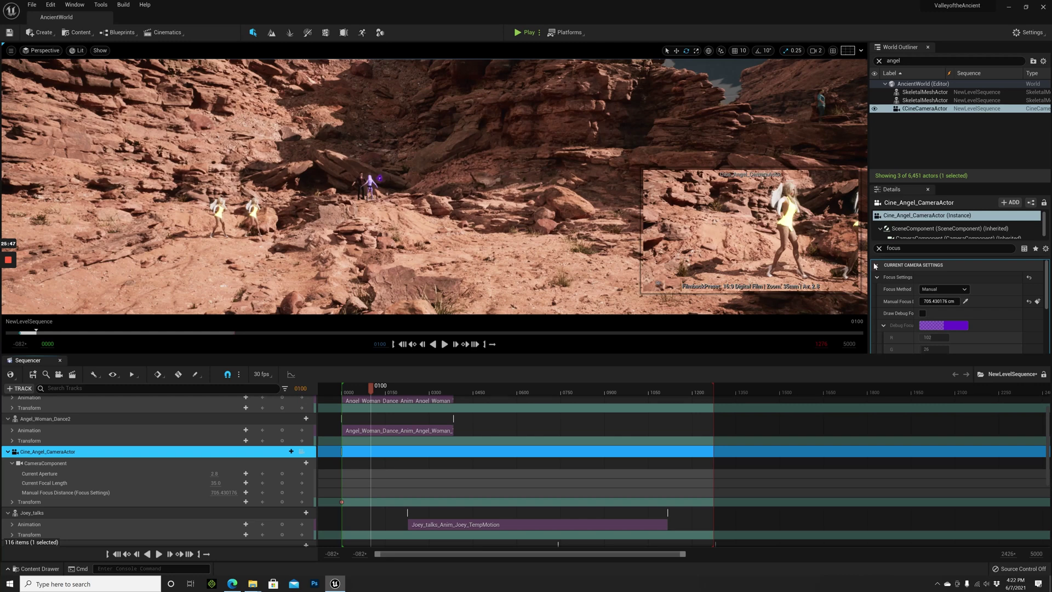
- Set the camera's X location to 4001, then slide it further along X
{"action": "left_click", "coordinate": [879, 248]}
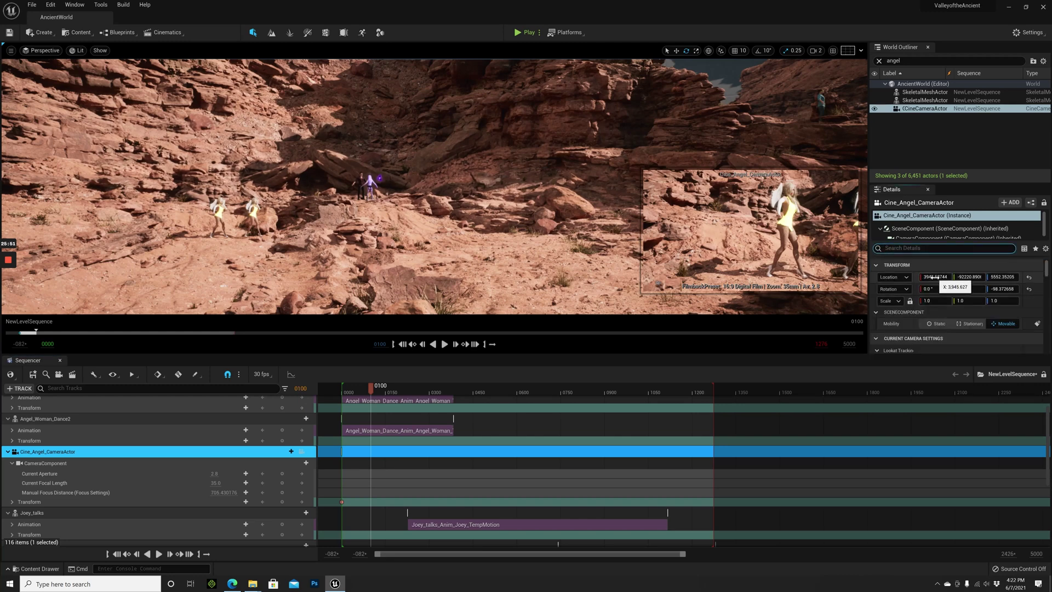
{"action": "left_click", "coordinate": [931, 277]}
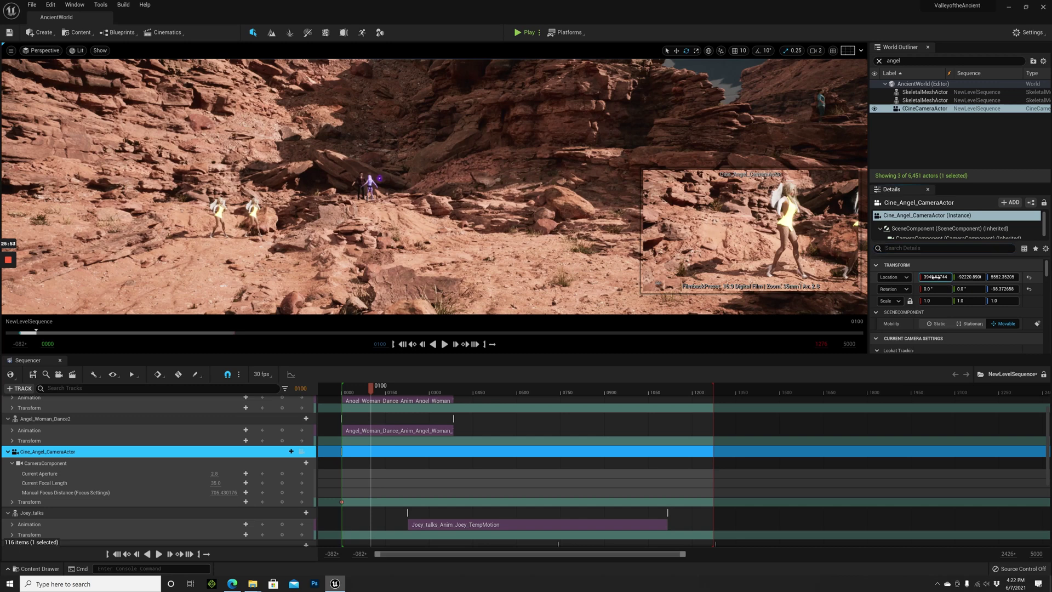
{"action": "type", "text": "4001"}
{"action": "key", "text": "Return"}
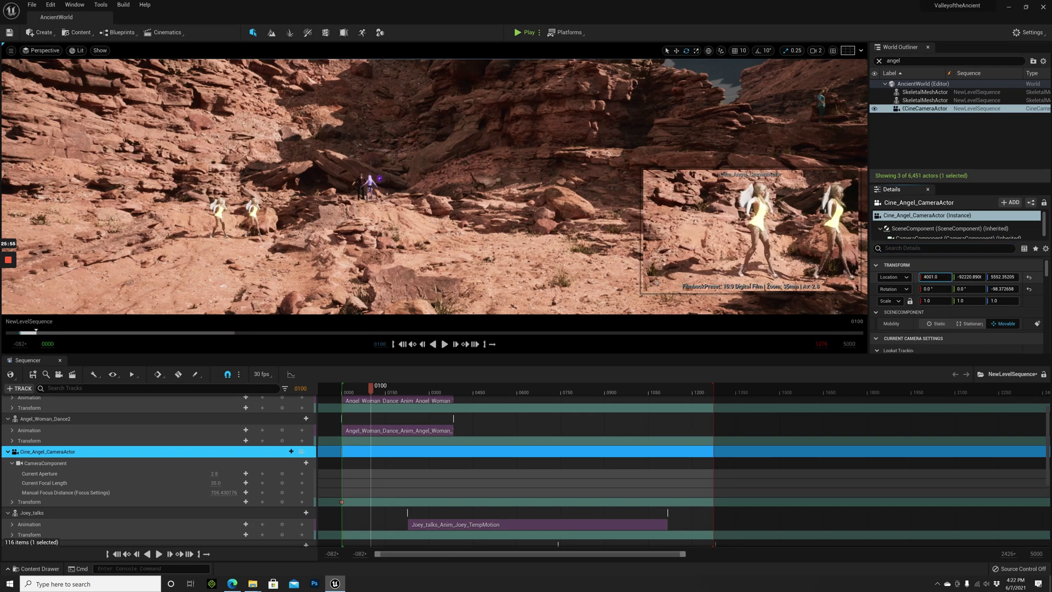
{"action": "left_click_drag", "start_coordinate": [931, 277], "coordinate": [975, 276]}
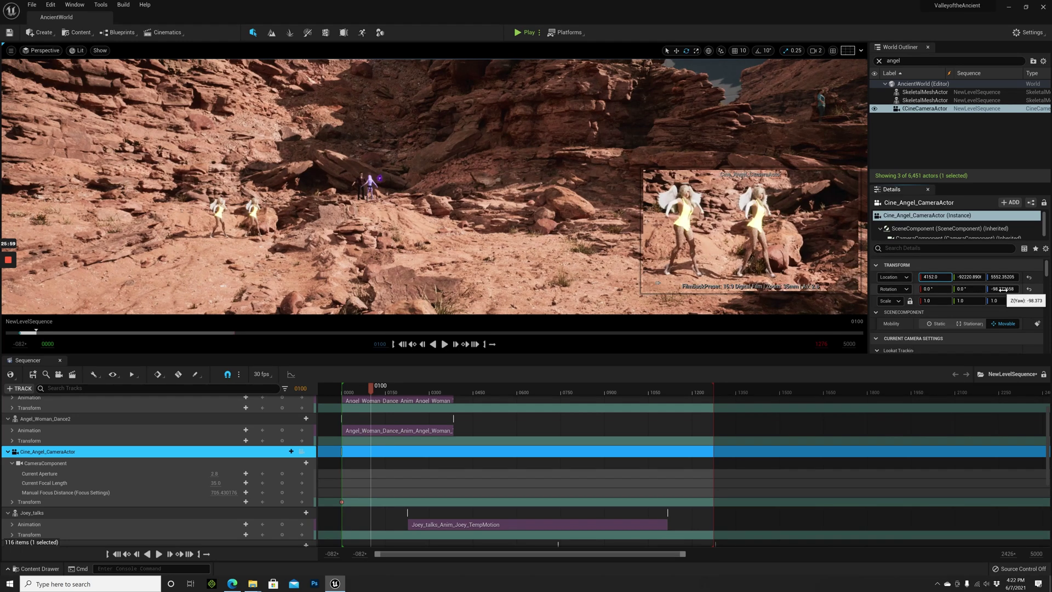
- Turn the camera's yaw toward the dancers, settling around -104 degrees
{"action": "left_click", "coordinate": [1000, 289]}
{"action": "type", "text": "0"}
{"action": "key", "text": "Return"}
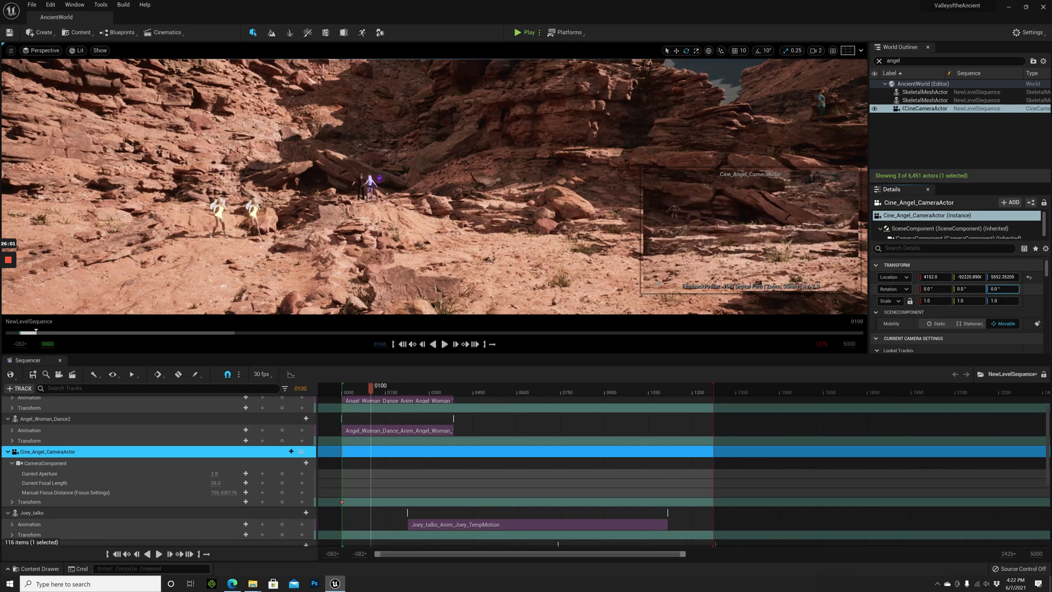
{"action": "left_click_drag", "start_coordinate": [1000, 289], "coordinate": [1031, 288]}
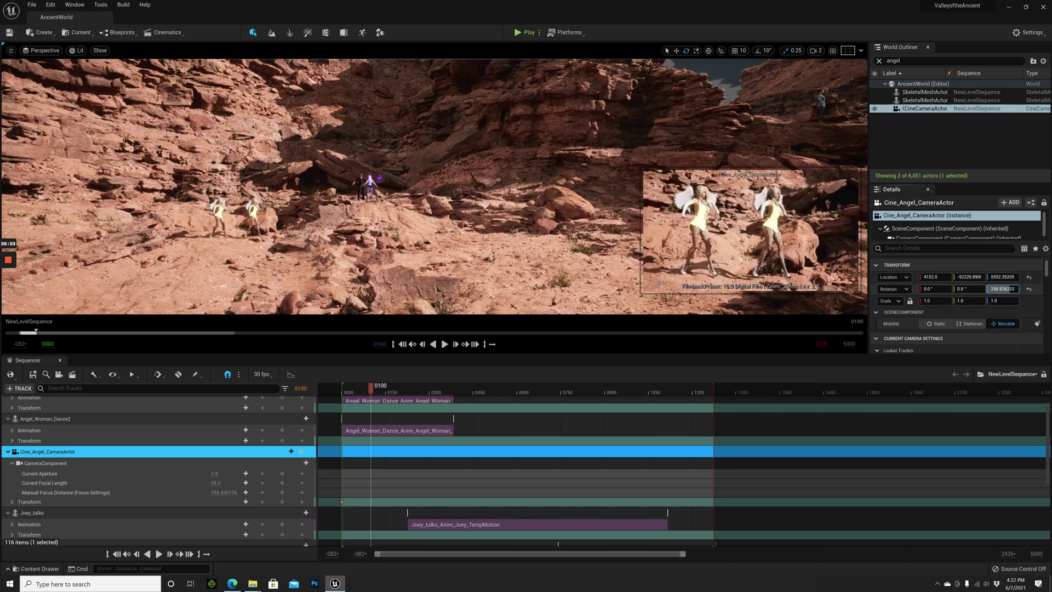
{"action": "type", "text": "0"}
{"action": "key", "text": "Return"}
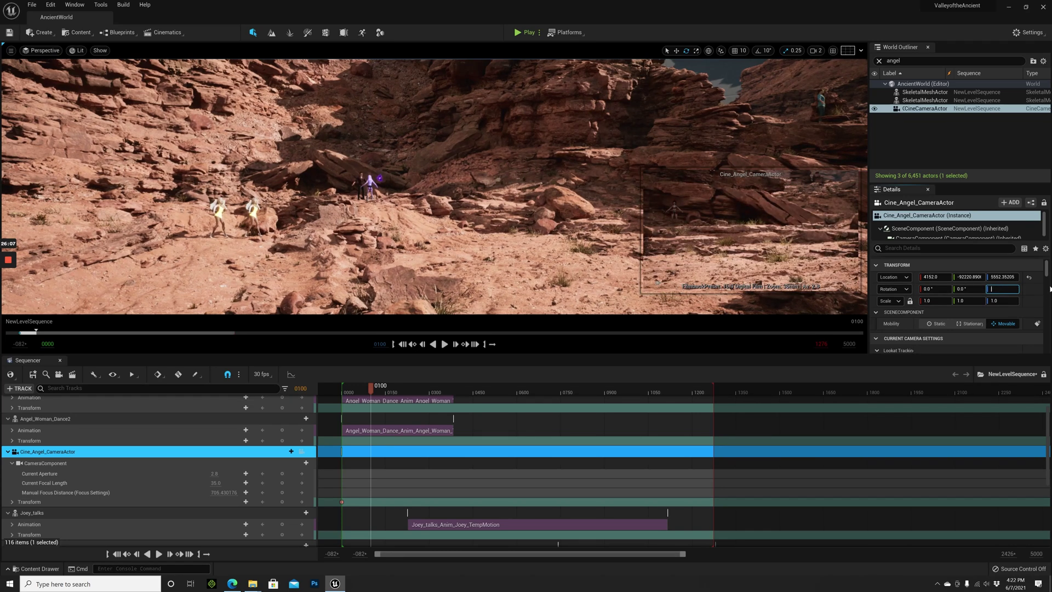
{"action": "type", "text": "-90"}
{"action": "key", "text": "Return"}
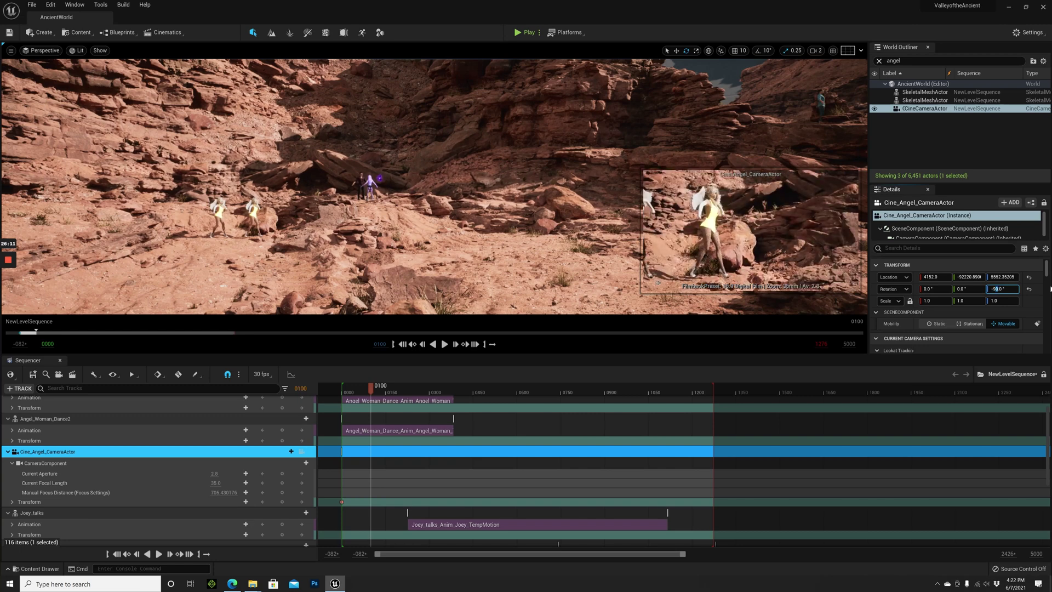
{"action": "type", "text": "1"}
{"action": "key", "text": "Return"}
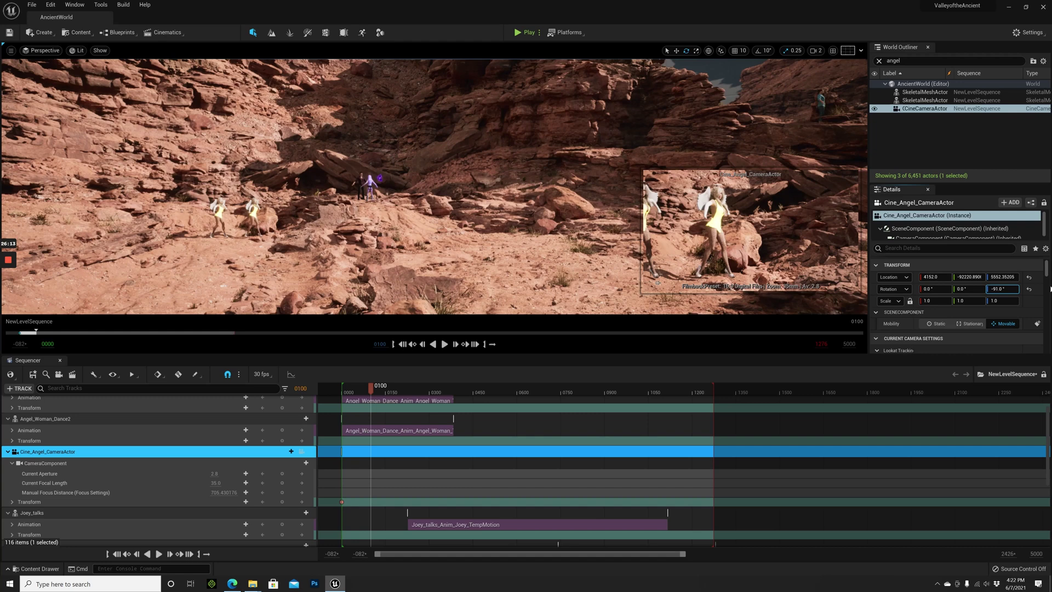
{"action": "type", "text": "4"}
{"action": "key", "text": "Return"}
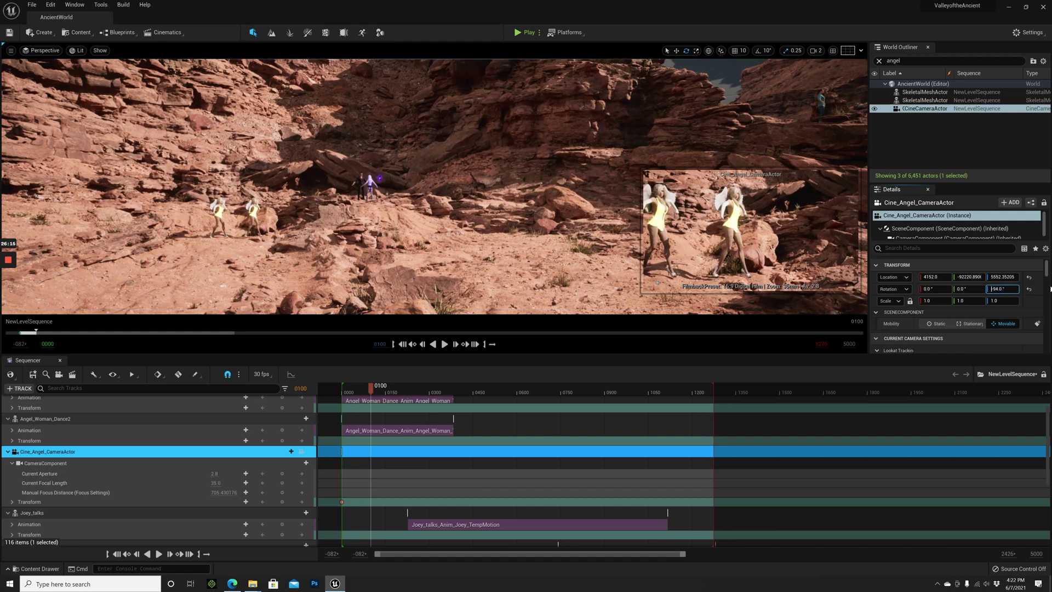
{"action": "type", "text": "7"}
{"action": "key", "text": "Return"}
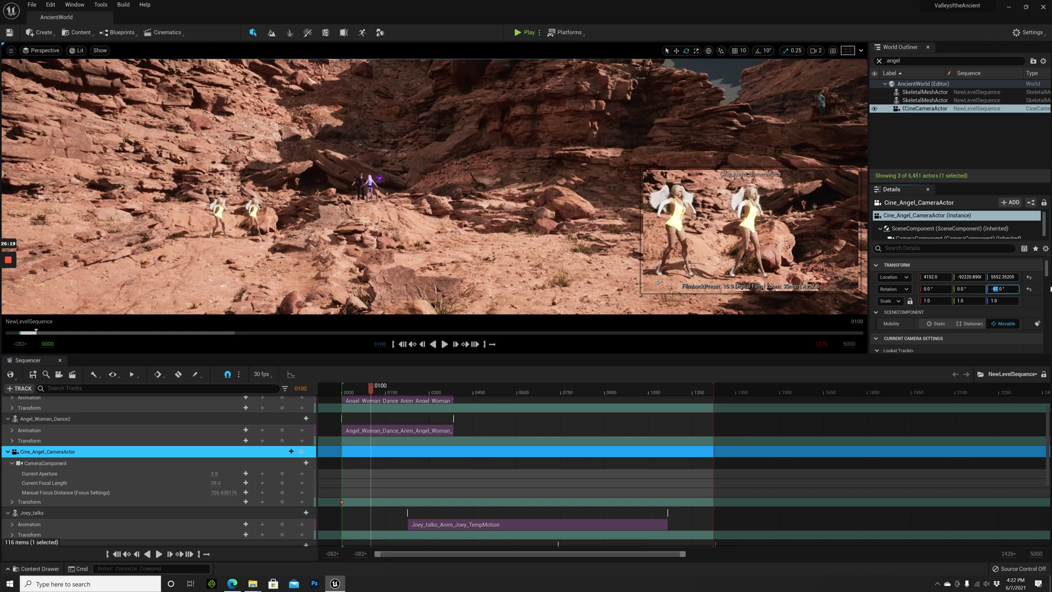
{"action": "key", "text": "Return"}
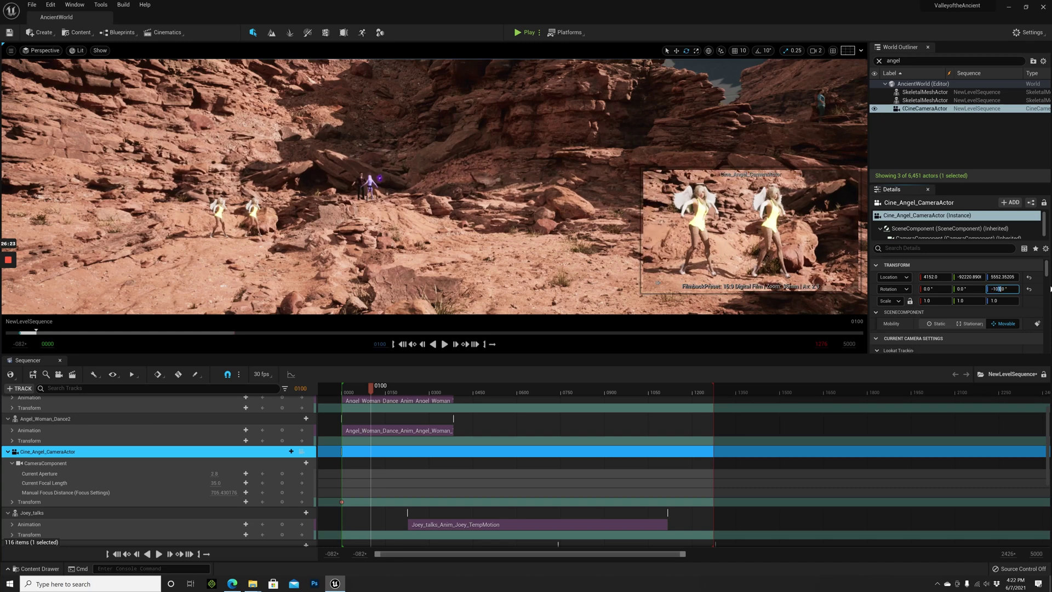
{"action": "key", "text": "Return"}
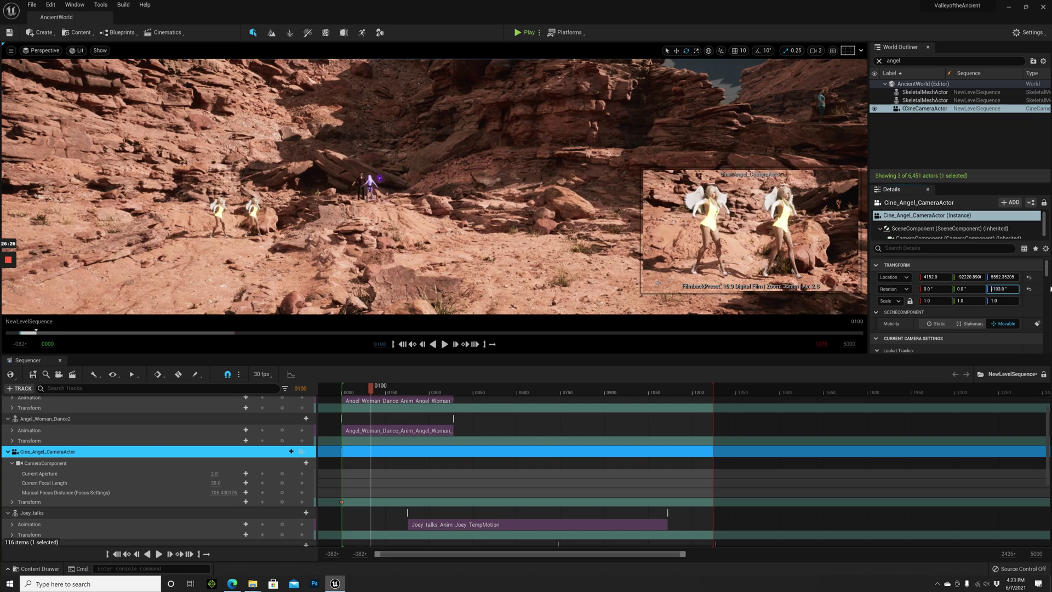
{"action": "key", "text": "Return"}
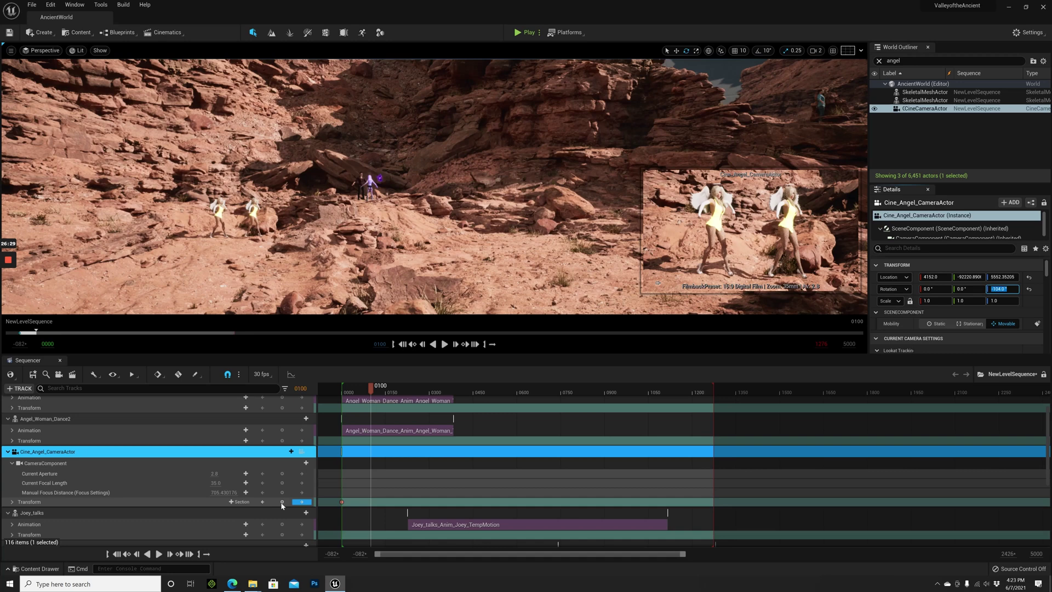
- Key the camera transform at frame 0100 and step between the keys to compare
{"action": "left_click", "coordinate": [282, 502]}
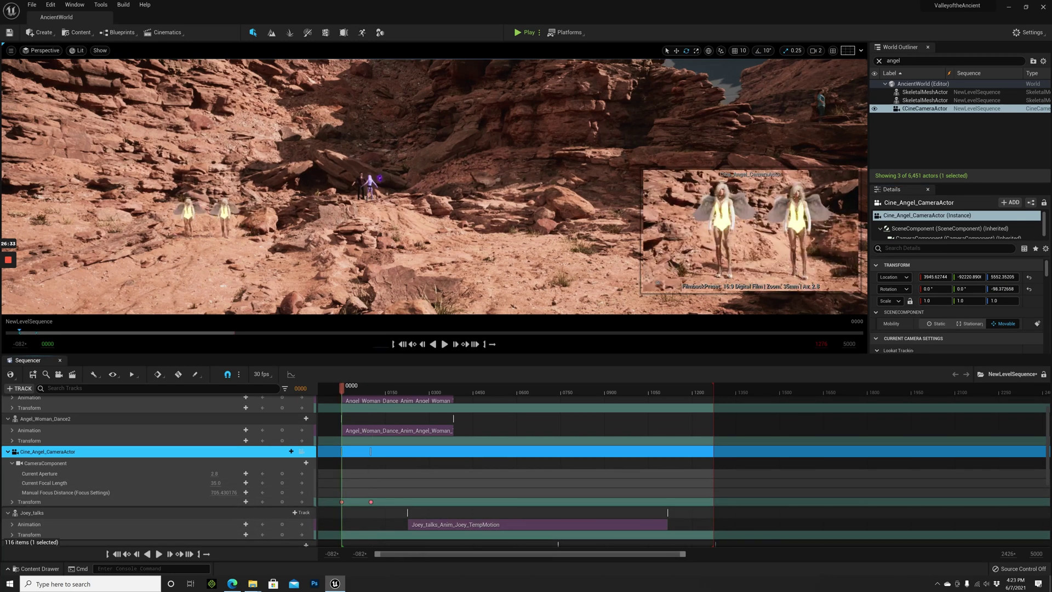
{"action": "key", "text": "comma"}
{"action": "key", "text": "period"}
{"action": "key", "text": "comma"}
{"action": "key", "text": "period"}
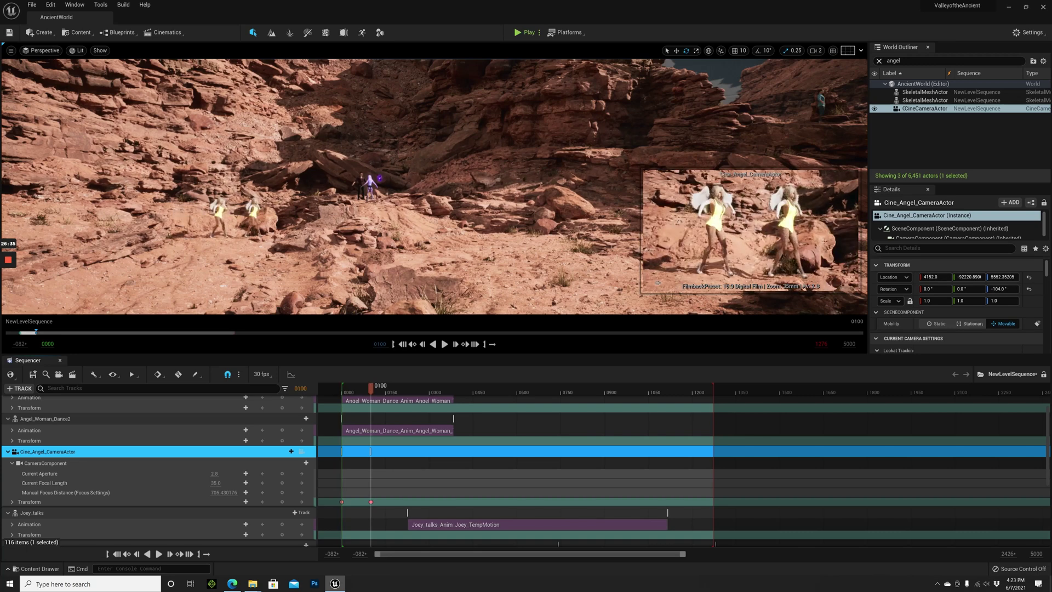
{"action": "key", "text": "comma"}
{"action": "key", "text": "period"}
{"action": "key", "text": "comma"}
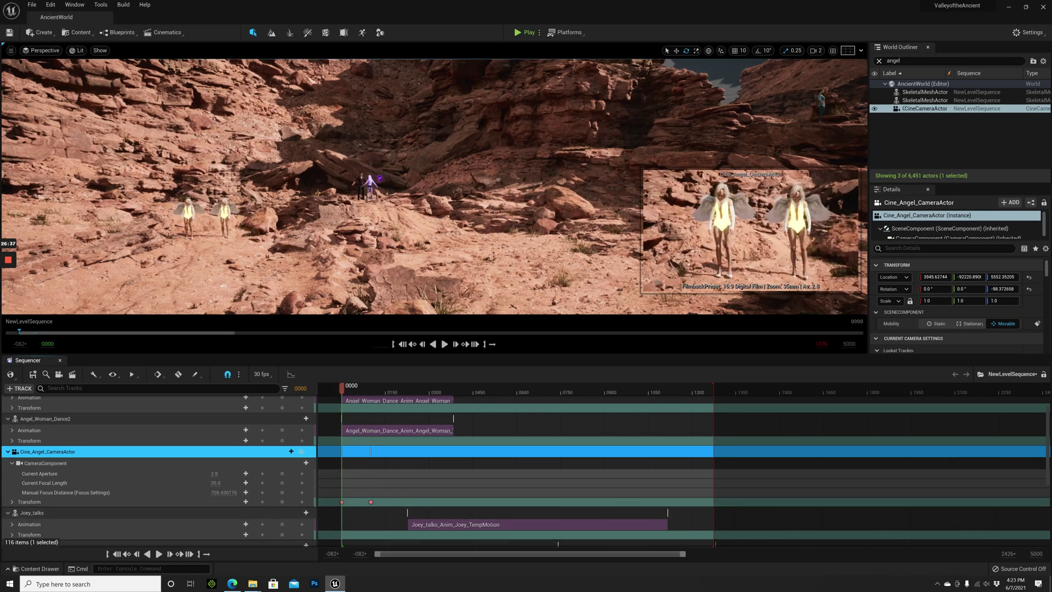
- At frame 0198, slide the camera back along X, set yaw -90 and key it
{"action": "left_click", "coordinate": [371, 501]}
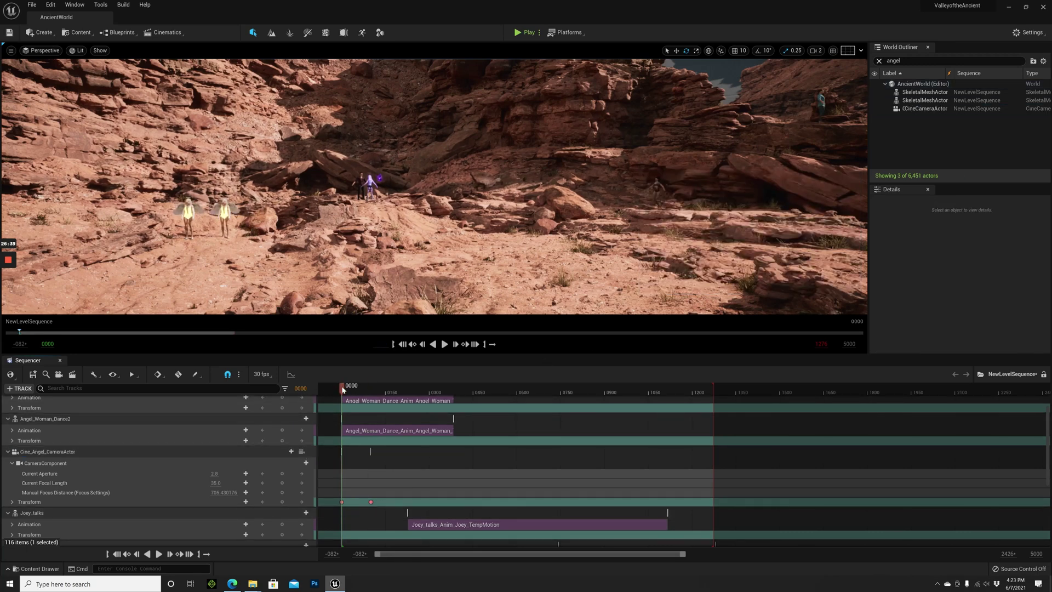
{"action": "left_click_drag", "start_coordinate": [342, 389], "coordinate": [349, 389]}
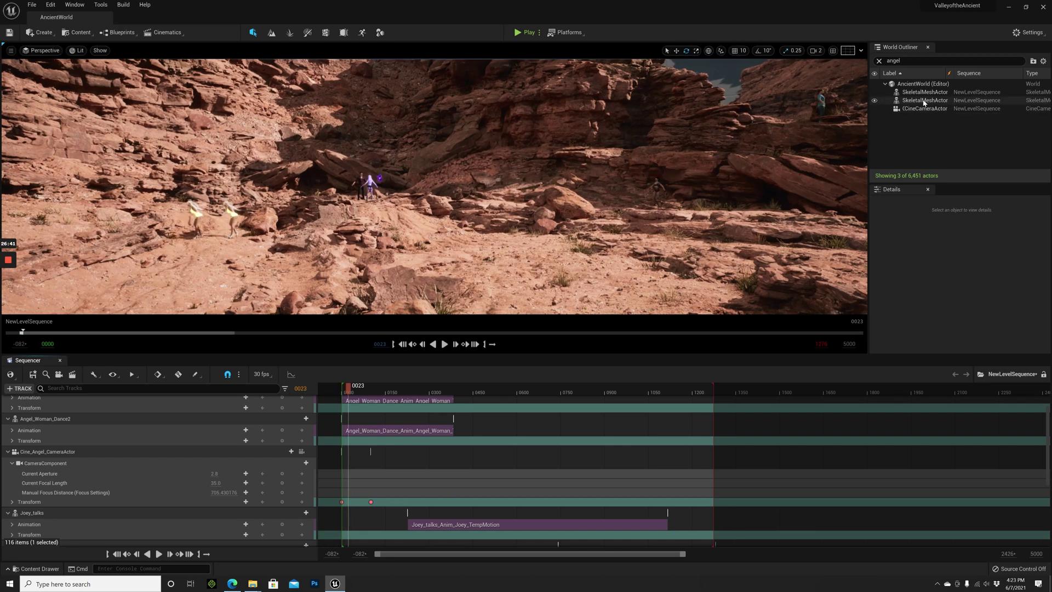
{"action": "left_click", "coordinate": [924, 109]}
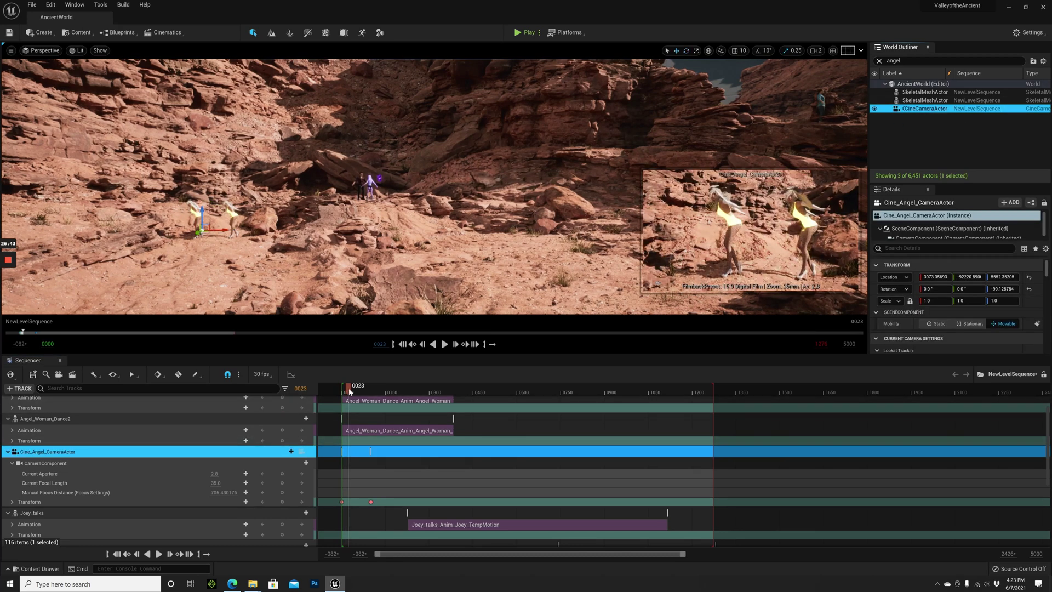
{"action": "key", "text": "space"}
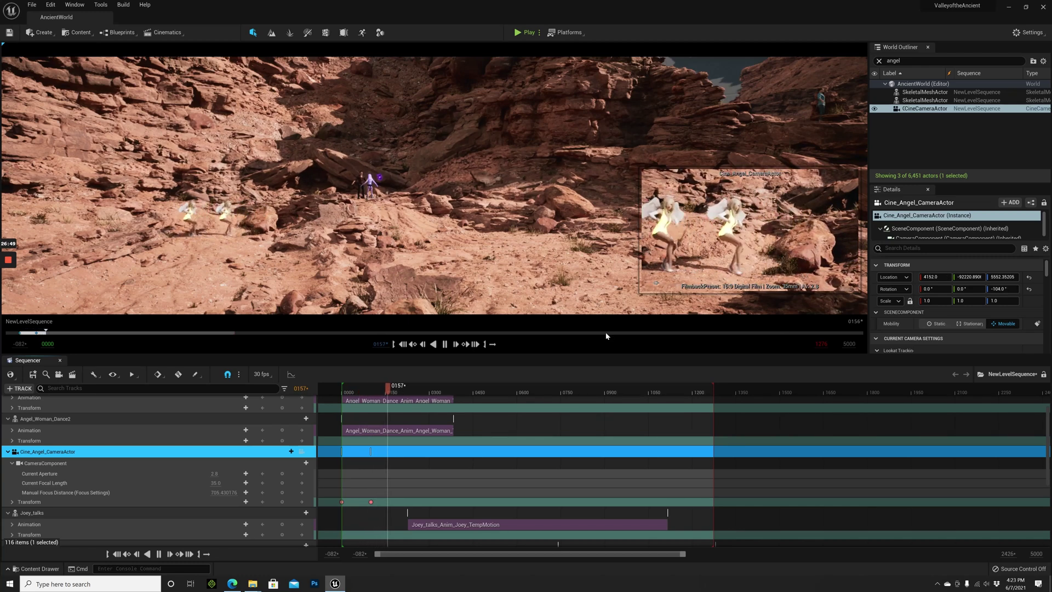
{"action": "key", "text": "space"}
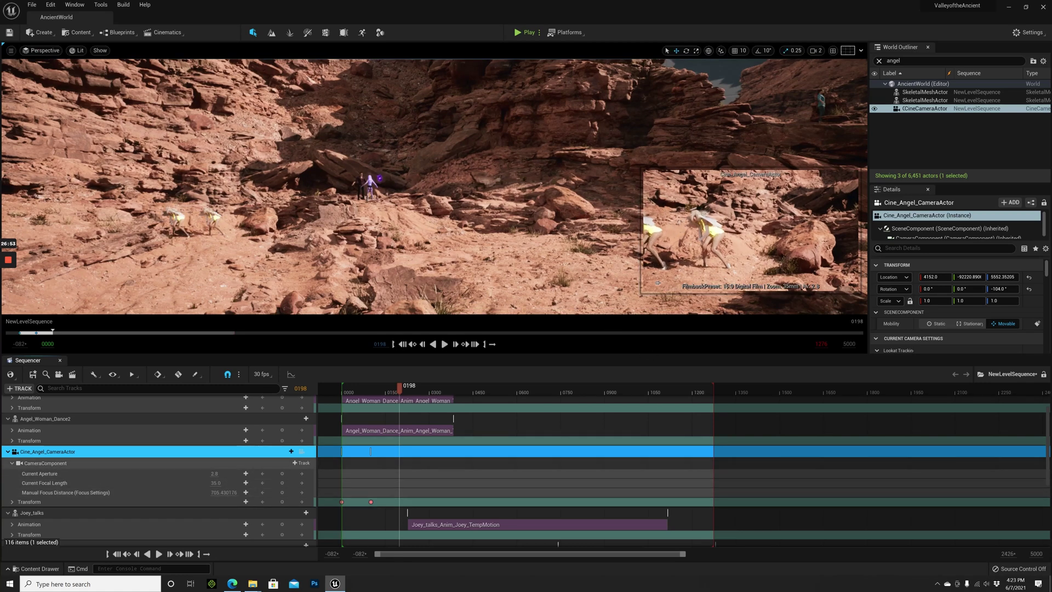
{"action": "mouse_move", "coordinate": [935, 277]}
{"action": "left_mouse_down"}
{"action": "mouse_move", "coordinate": [838, 277]}
{"action": "mouse_move", "coordinate": [948, 281]}
{"action": "left_mouse_up"}
{"action": "left_click", "coordinate": [999, 289]}
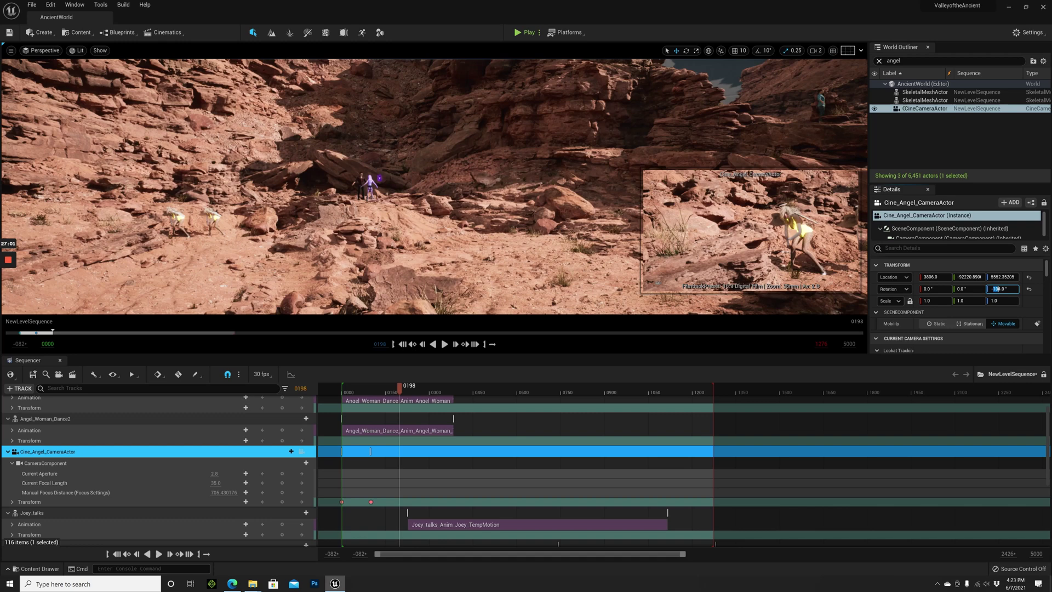
{"action": "key", "text": "Return"}
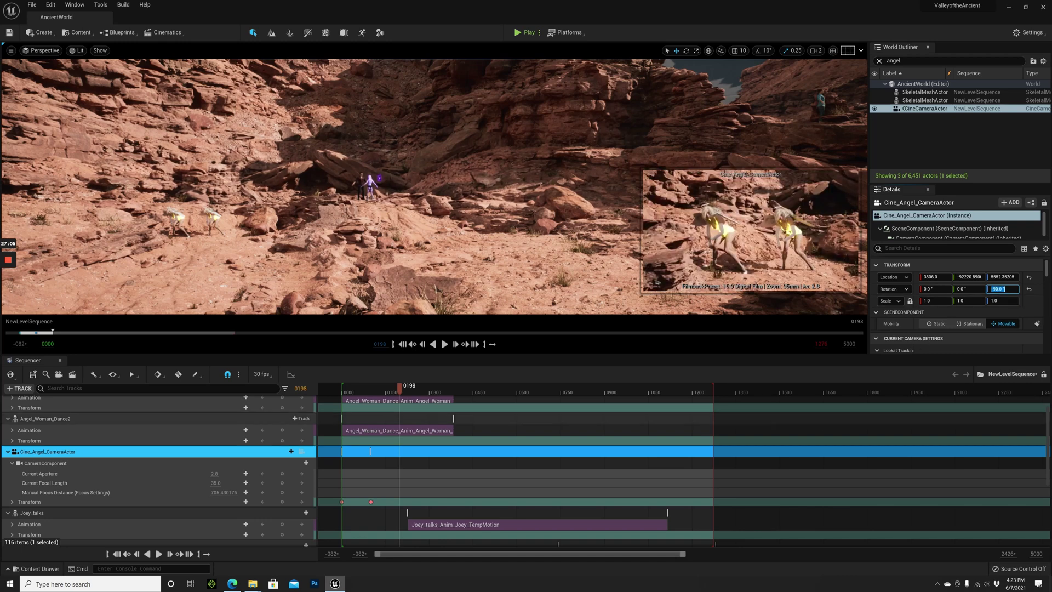
{"action": "left_click", "coordinate": [281, 502]}
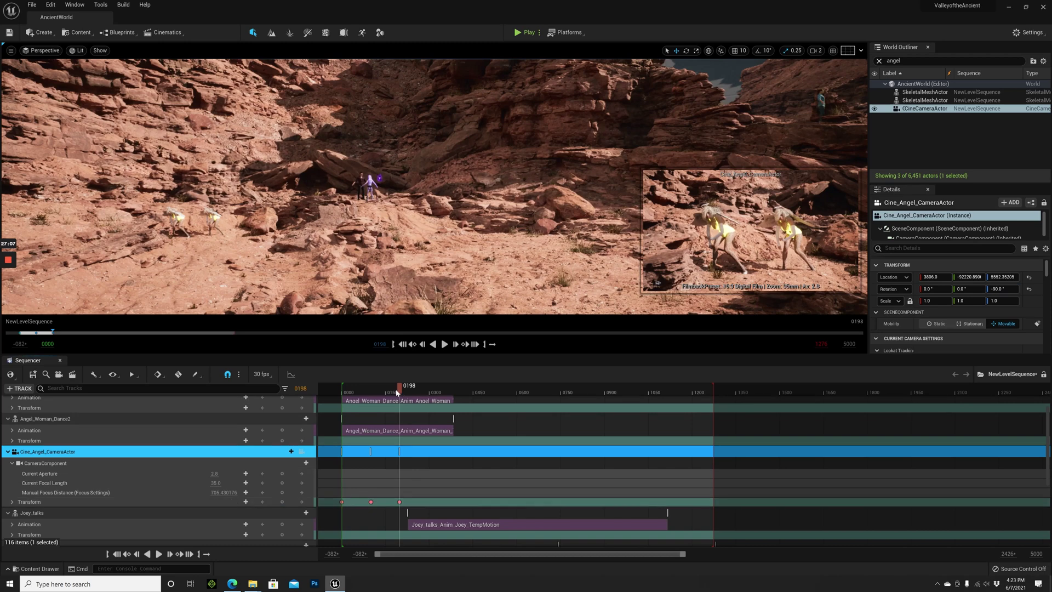
- Preview the three-key camera move from the start of the sequence
{"action": "left_click_drag", "start_coordinate": [400, 388], "coordinate": [344, 390]}
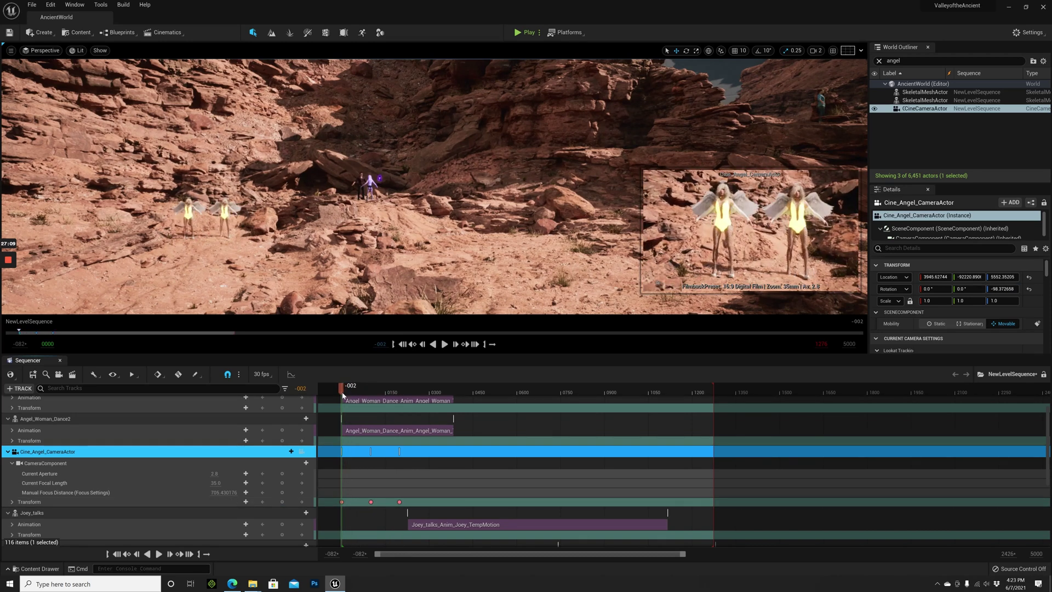
{"action": "key", "text": "space"}
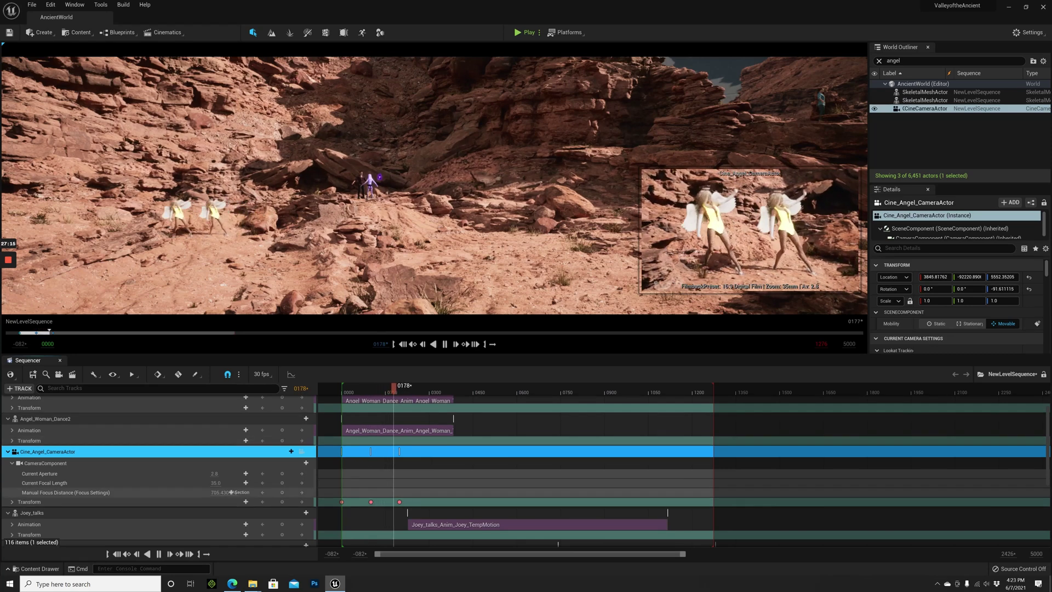
{"action": "key", "text": "space"}
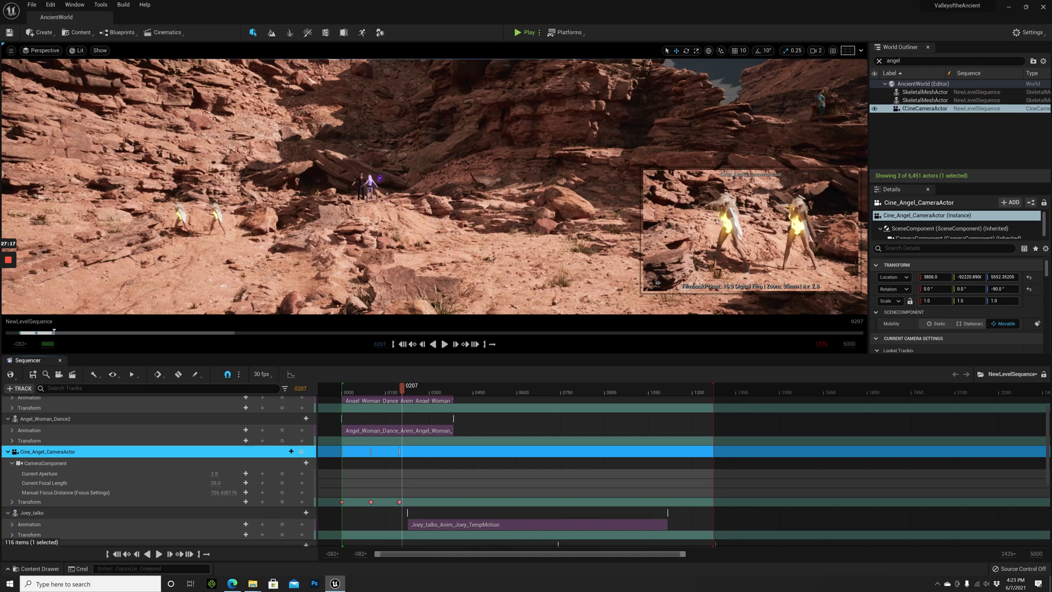
- Pilot Cine_Angel_CameraActor and play its keyed move from near frame 0000
{"action": "right_click", "coordinate": [917, 113]}
{"action": "left_click", "coordinate": [918, 164]}
{"action": "left_click", "coordinate": [394, 392]}
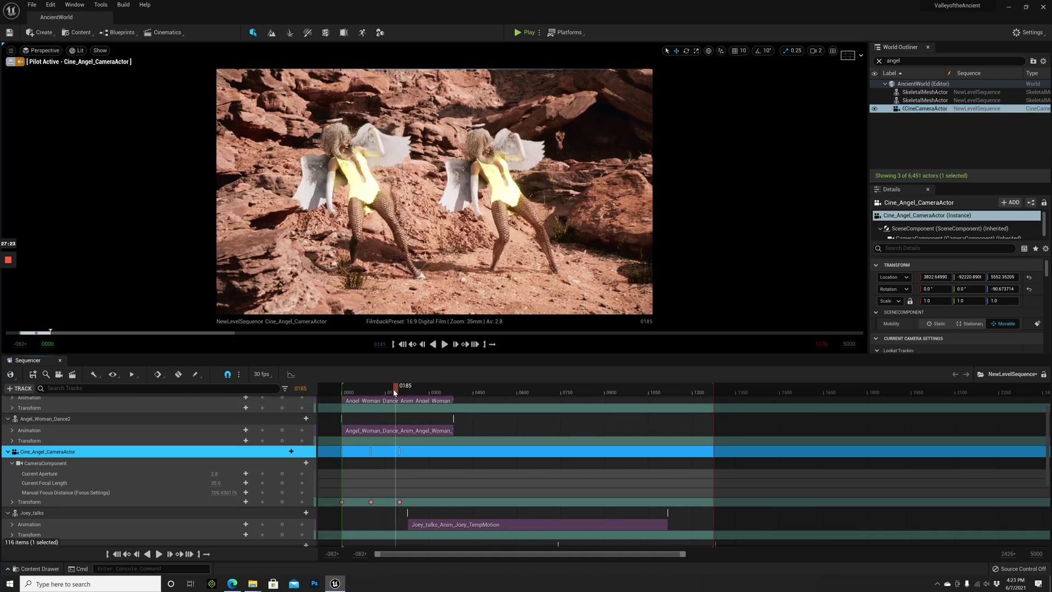
{"action": "left_click_drag", "start_coordinate": [395, 391], "coordinate": [344, 387]}
{"action": "key", "text": "space"}
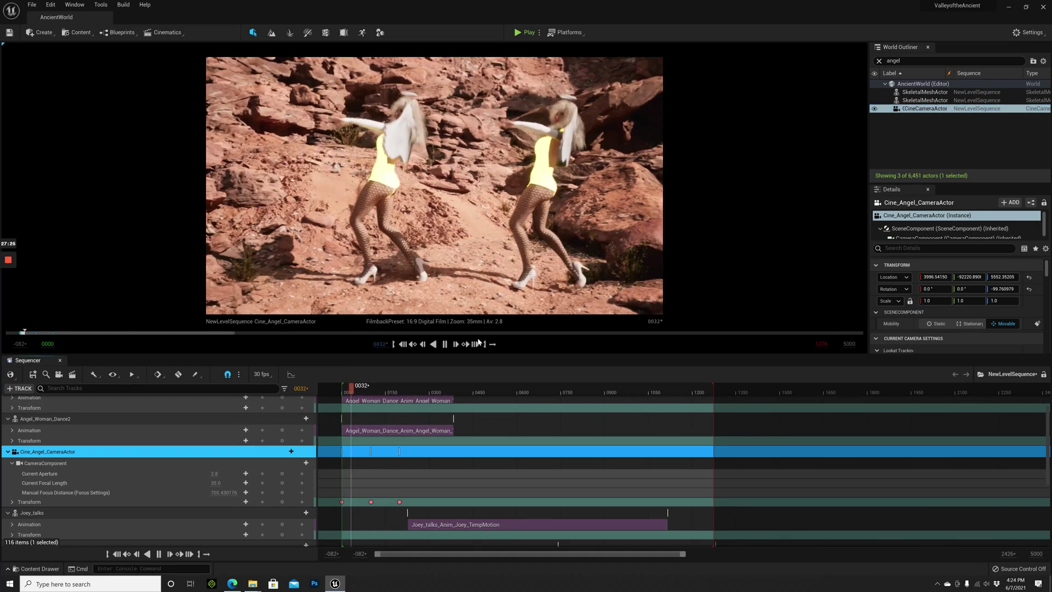
- Enlarge the camera view, stop at frame 0347, then scrub back to near frame 0009
{"action": "left_click_drag", "start_coordinate": [490, 354], "coordinate": [493, 433]}
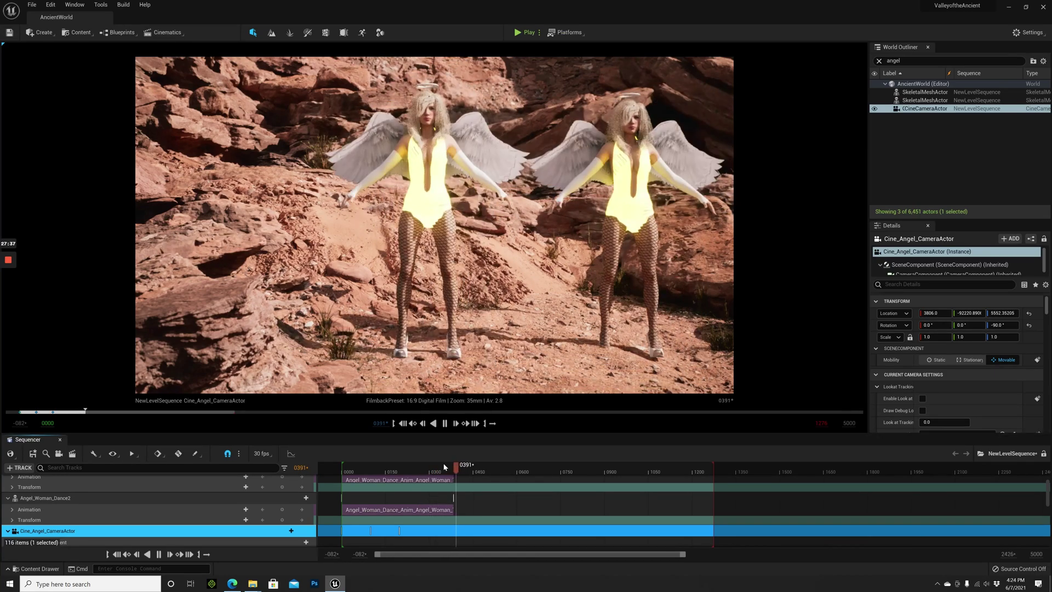
{"action": "left_click", "coordinate": [443, 466]}
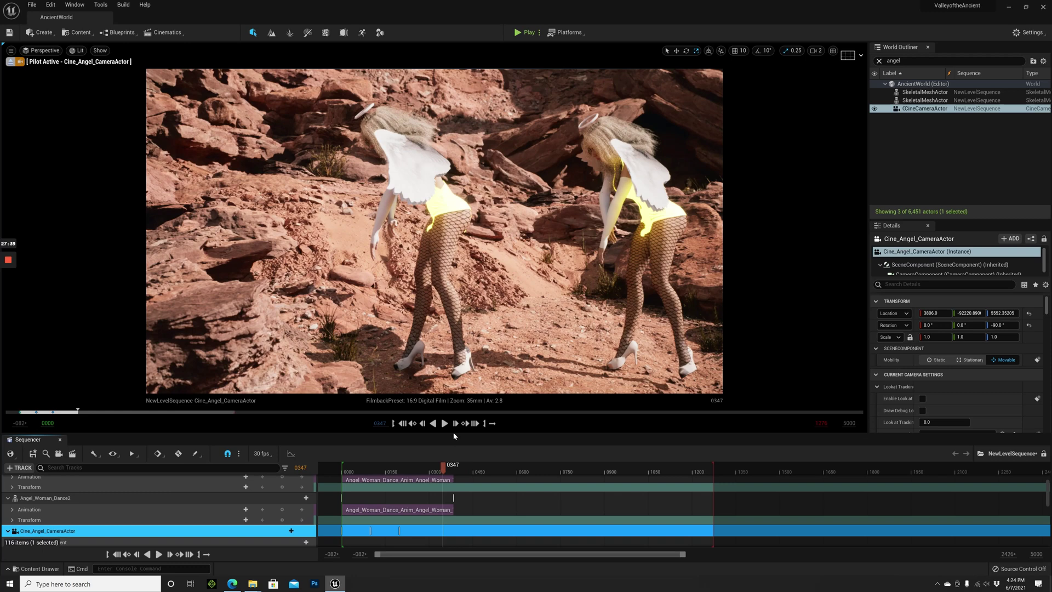
{"action": "left_click_drag", "start_coordinate": [454, 436], "coordinate": [448, 377]}
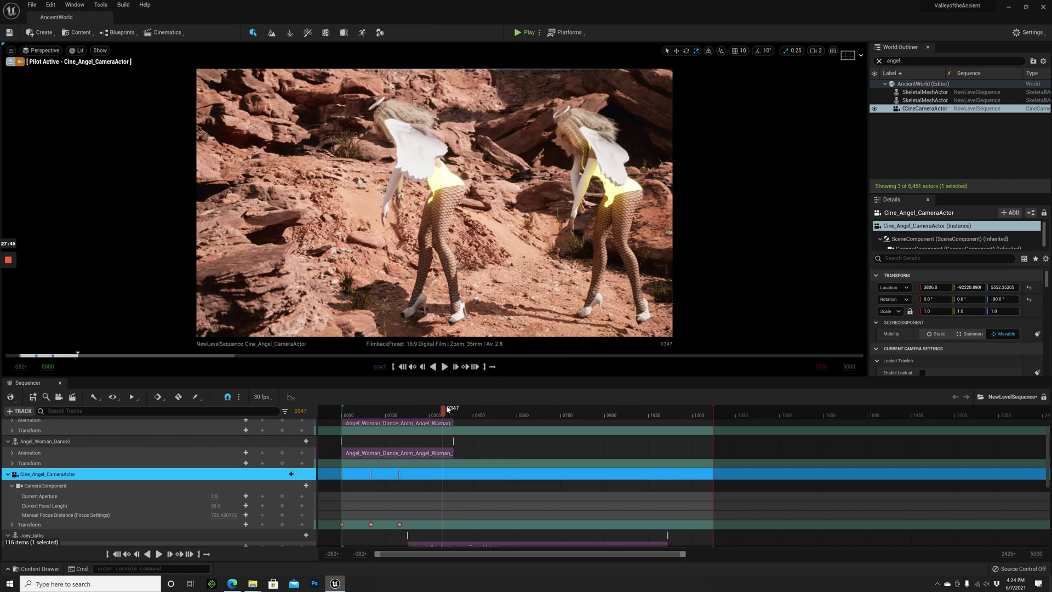
{"action": "left_click_drag", "start_coordinate": [444, 411], "coordinate": [345, 417]}
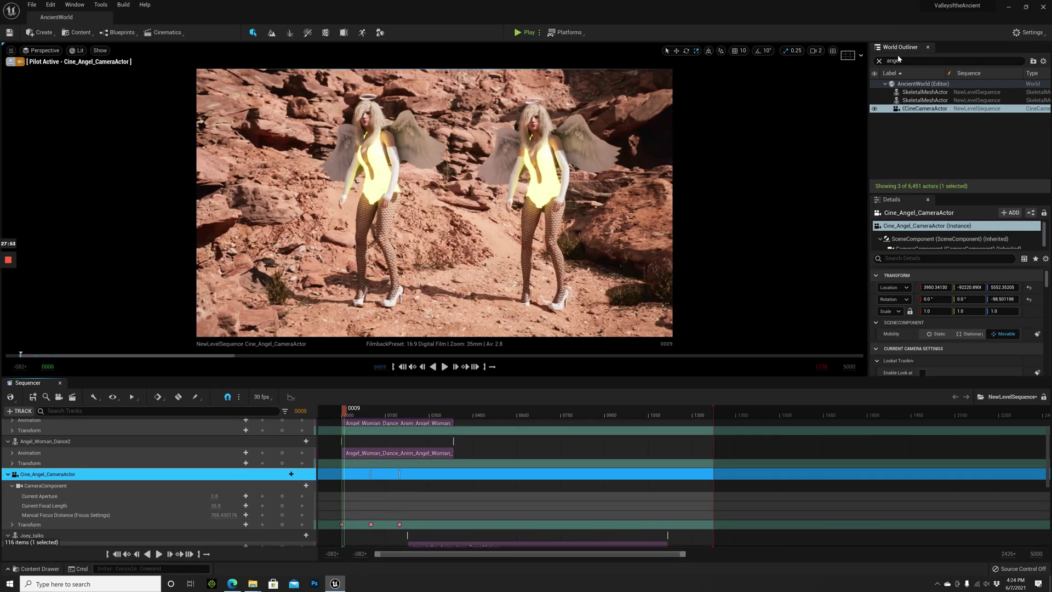
- Eject from the angel camera and place a new Cine Camera Actor
{"action": "left_click", "coordinate": [879, 60]}
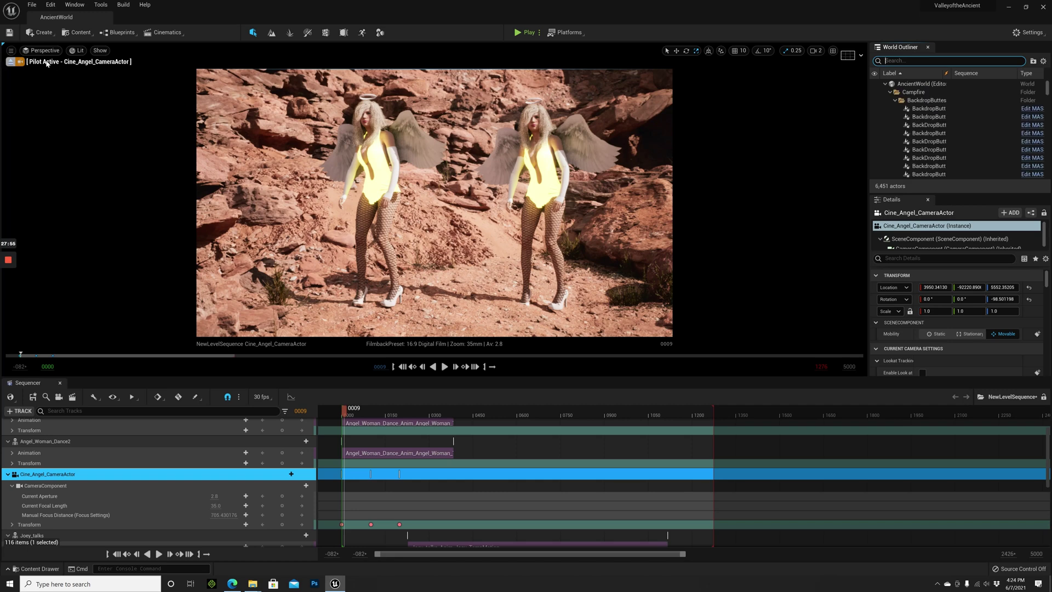
{"action": "left_click", "coordinate": [21, 61]}
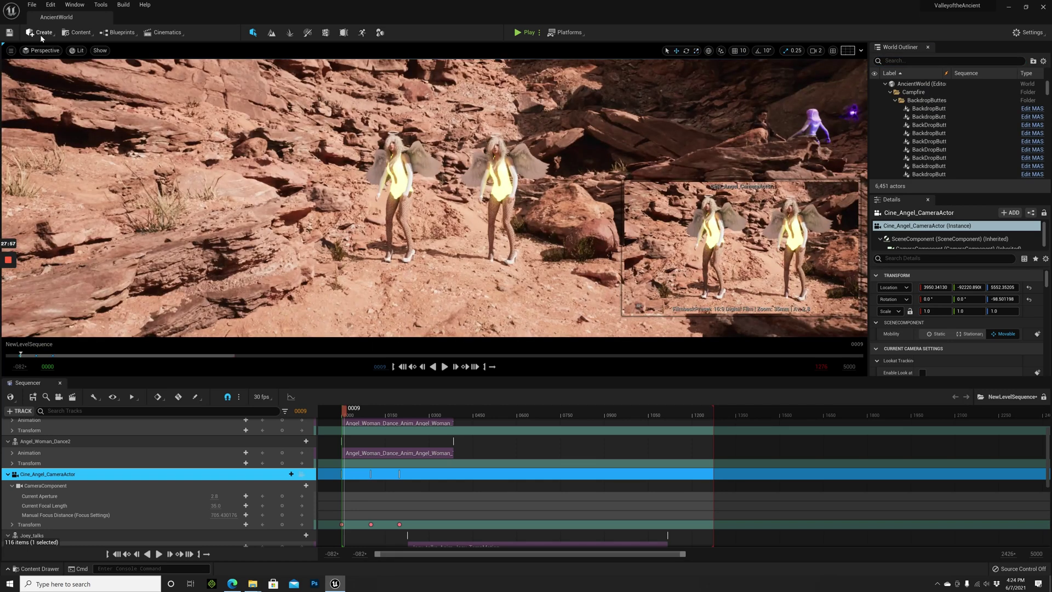
{"action": "left_click", "coordinate": [39, 33]}
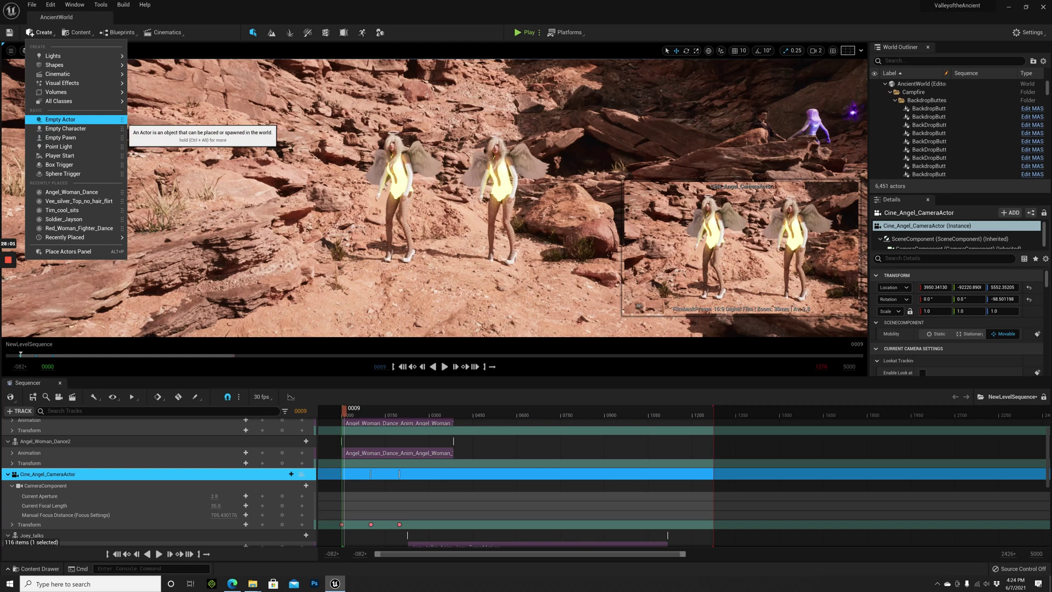
{"action": "mouse_move", "coordinate": [54, 77]}
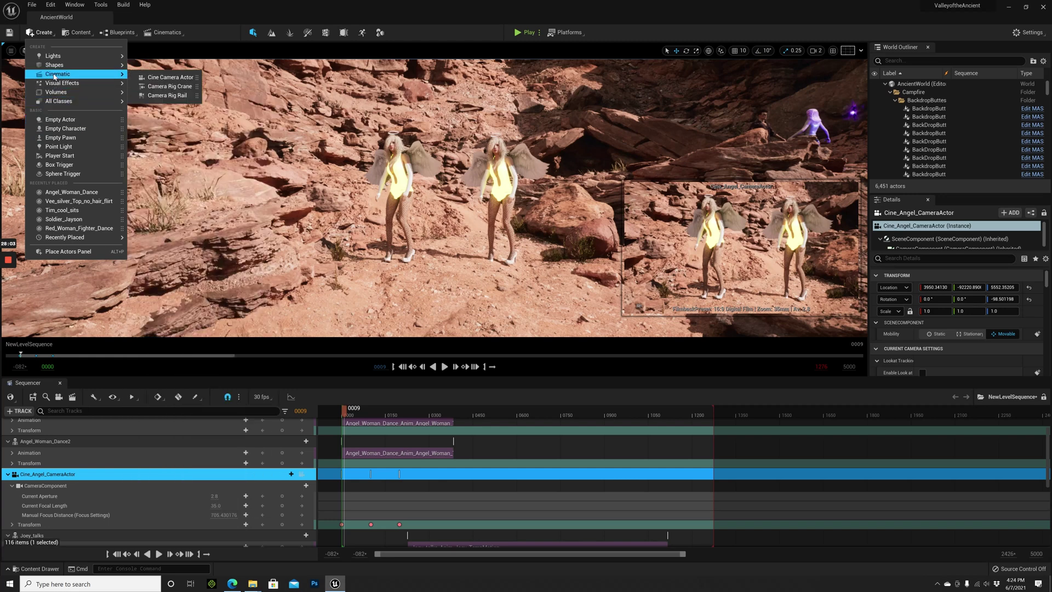
{"action": "left_click", "coordinate": [159, 78]}
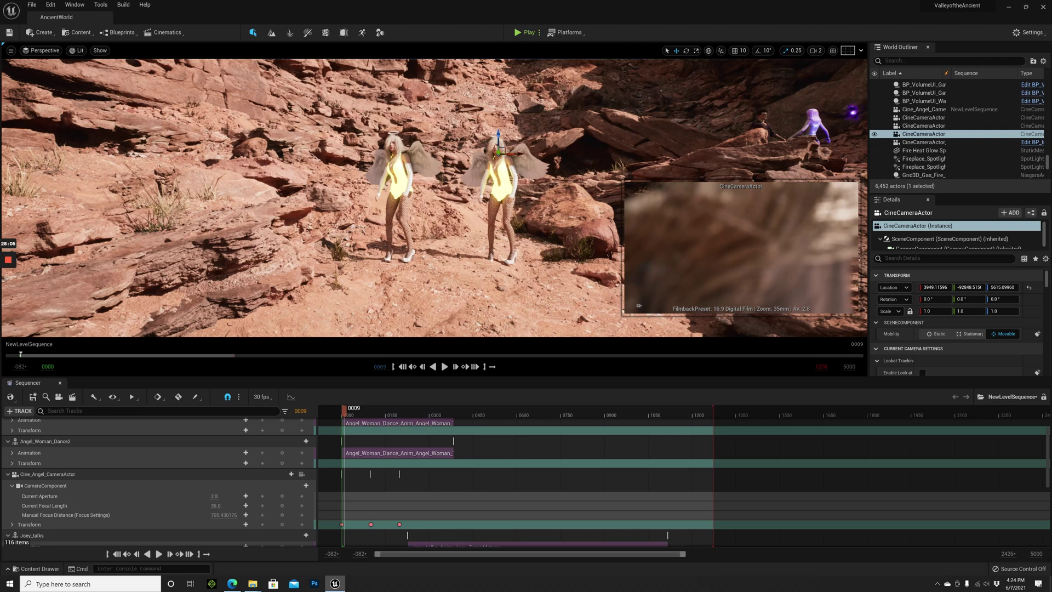
- Move the new camera along Y and X and yaw it about -76.9° toward an angel
{"action": "left_click_drag", "start_coordinate": [494, 153], "coordinate": [375, 167]}
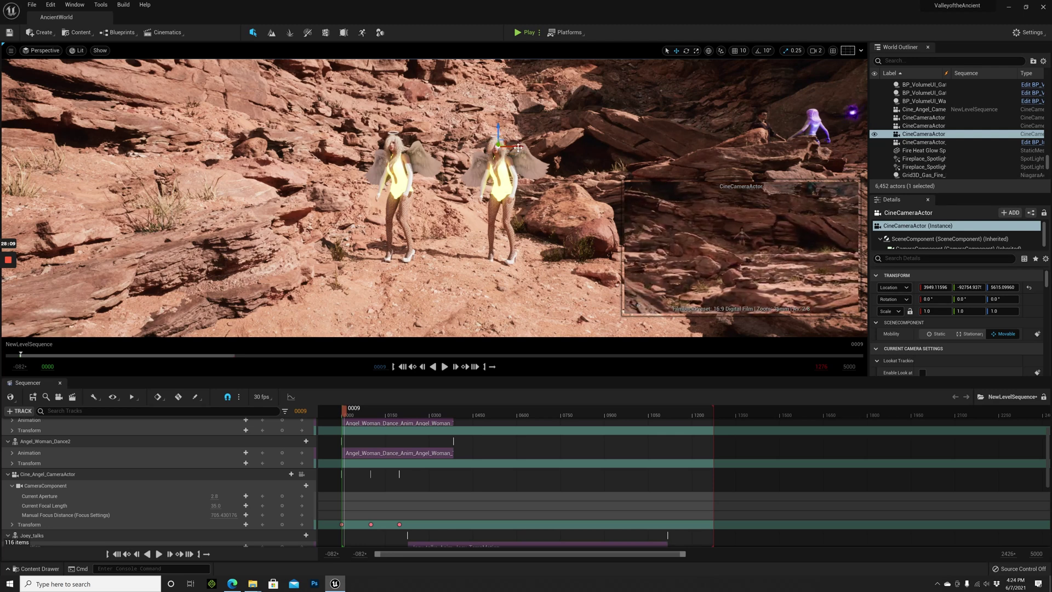
{"action": "left_click_drag", "start_coordinate": [518, 148], "coordinate": [390, 96]}
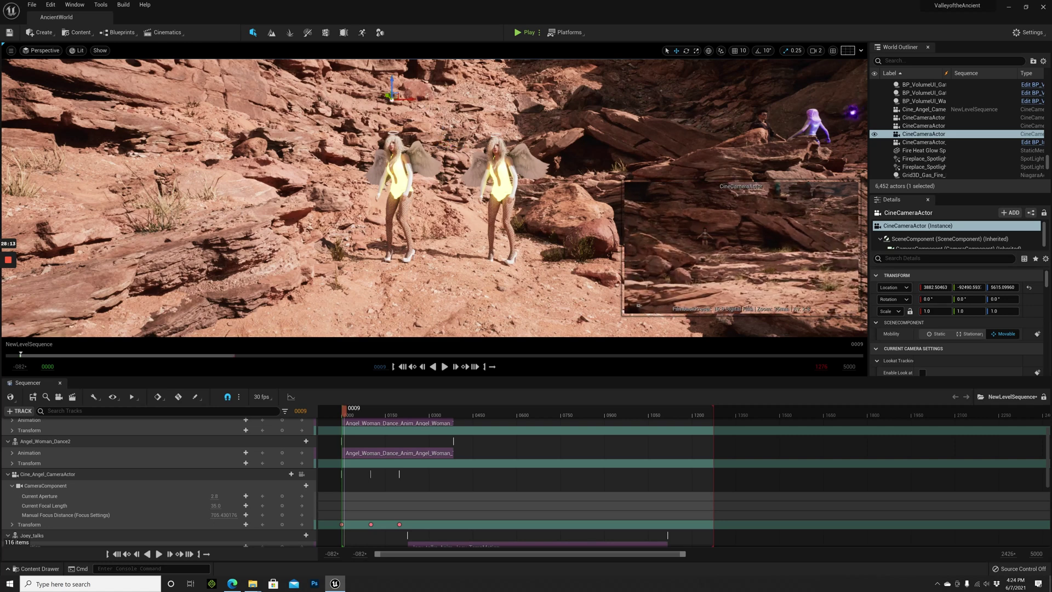
{"action": "mouse_move", "coordinate": [400, 94]}
{"action": "left_mouse_down"}
{"action": "mouse_move", "coordinate": [435, 102]}
{"action": "mouse_move", "coordinate": [407, 111]}
{"action": "mouse_move", "coordinate": [393, 88]}
{"action": "mouse_move", "coordinate": [393, 98]}
{"action": "left_mouse_up"}
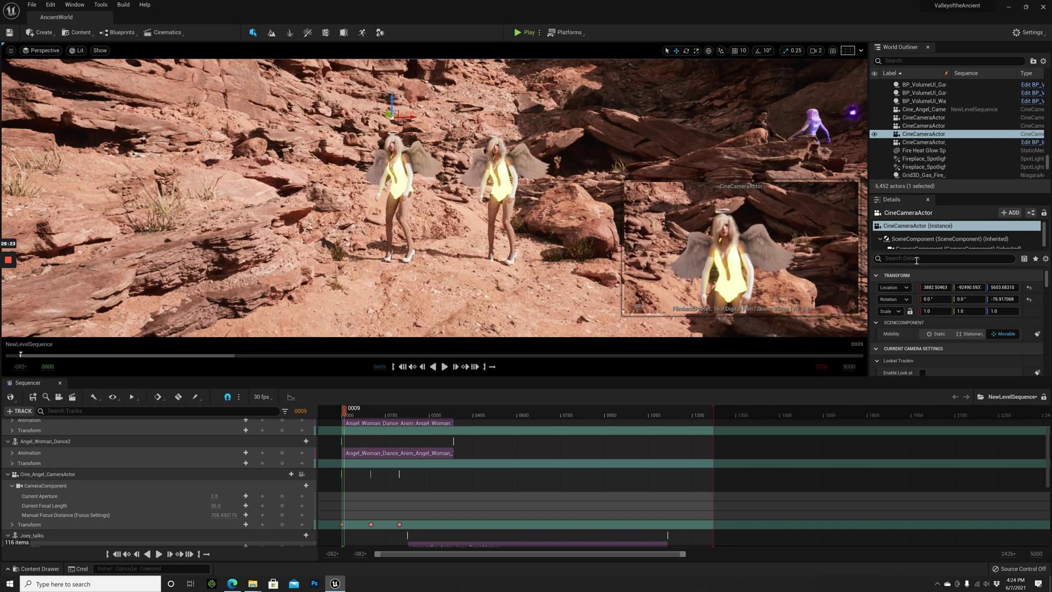
- Set the new camera's focal length to 200 mm and nudge its X location to 3841
{"action": "type", "text": "focal"}
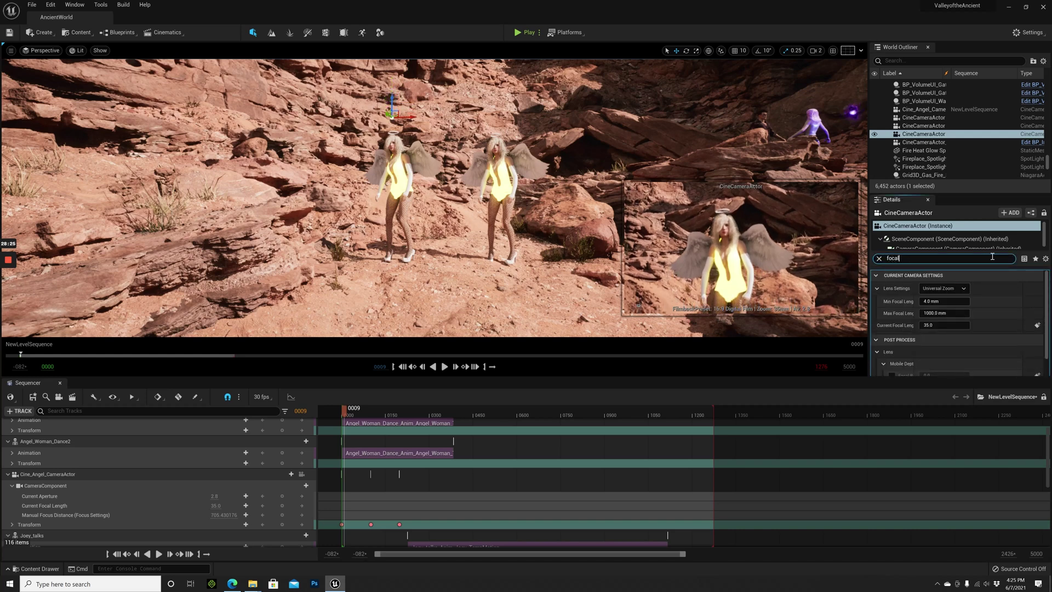
{"action": "left_click", "coordinate": [939, 324]}
{"action": "type", "text": "200"}
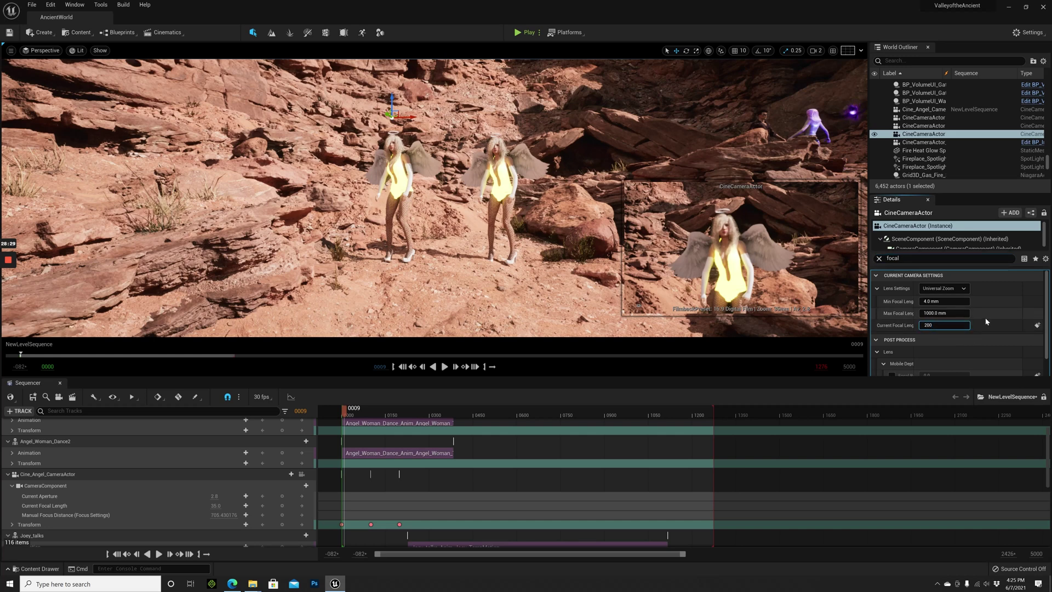
{"action": "key", "text": "Return"}
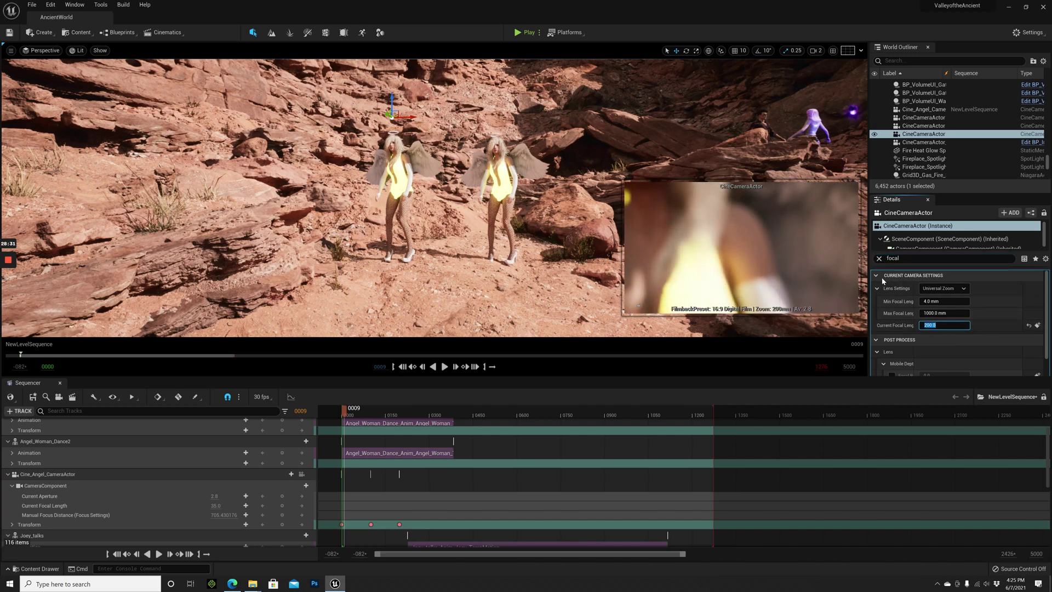
{"action": "left_click", "coordinate": [879, 258]}
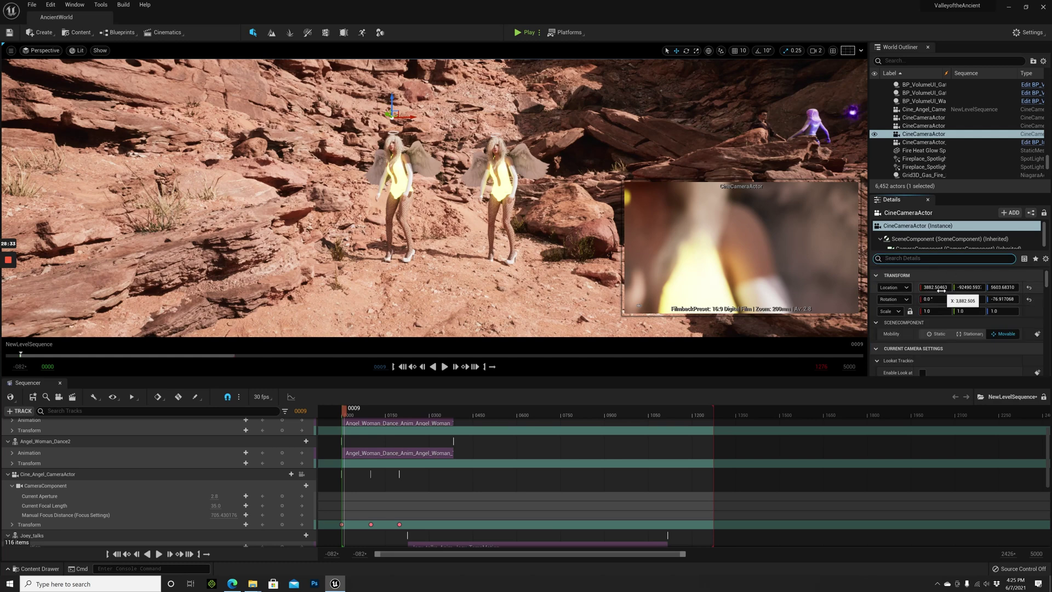
{"action": "left_click_drag", "start_coordinate": [939, 288], "coordinate": [1004, 287]}
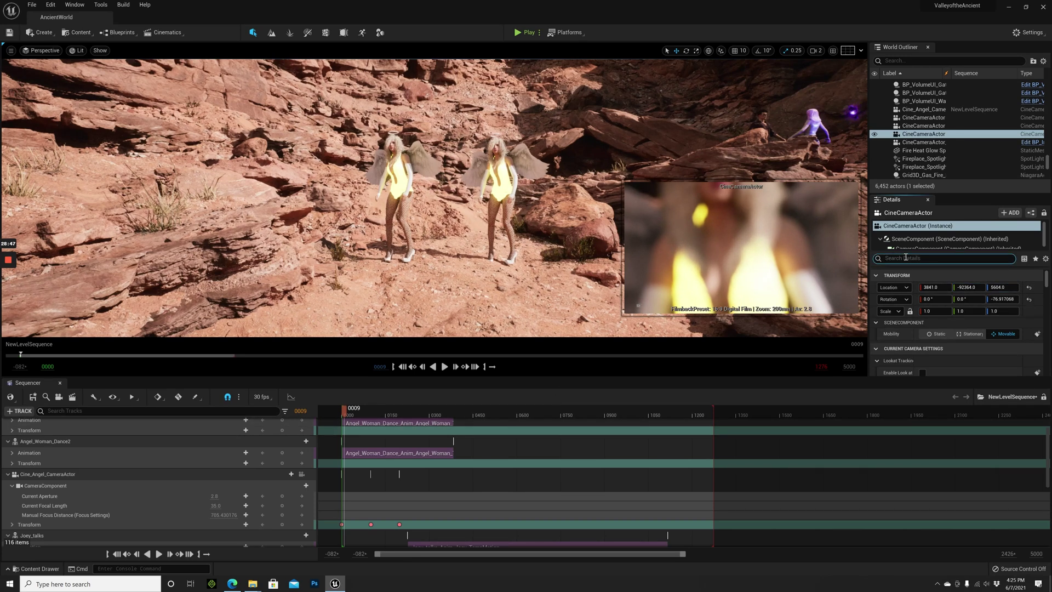
- Set manual focus to about 499 cm using the debug focus plane, then raise the camera to Z 5623
{"action": "type", "text": "focus"}
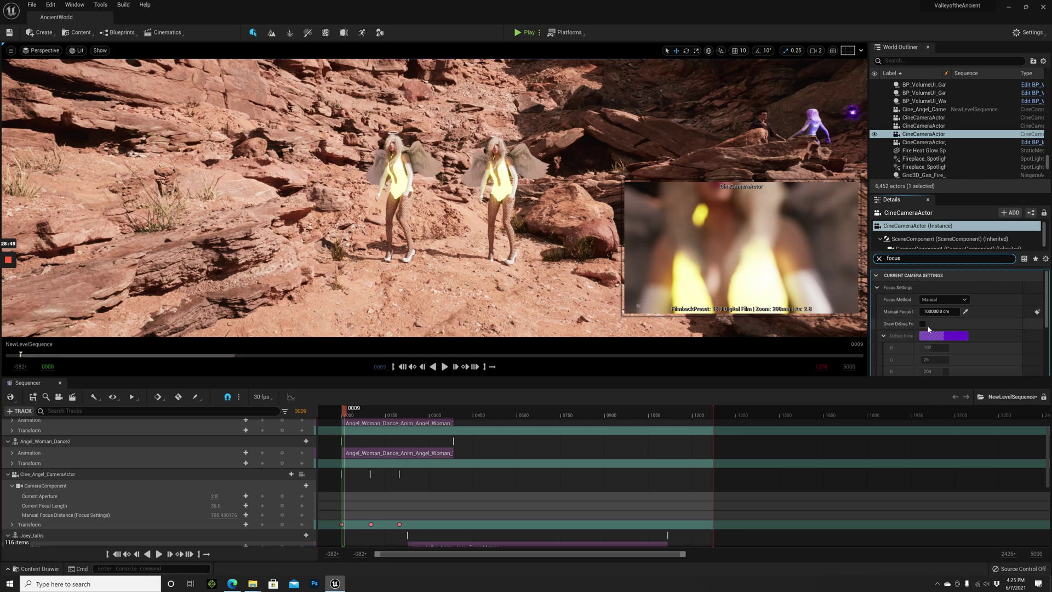
{"action": "left_click", "coordinate": [923, 324]}
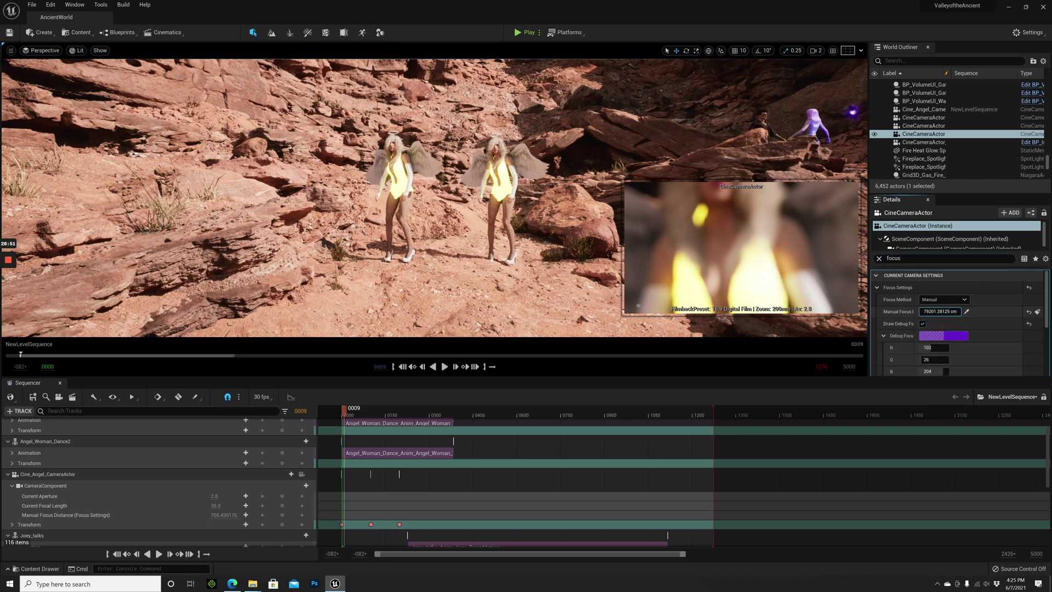
{"action": "left_click_drag", "start_coordinate": [938, 311], "coordinate": [883, 312]}
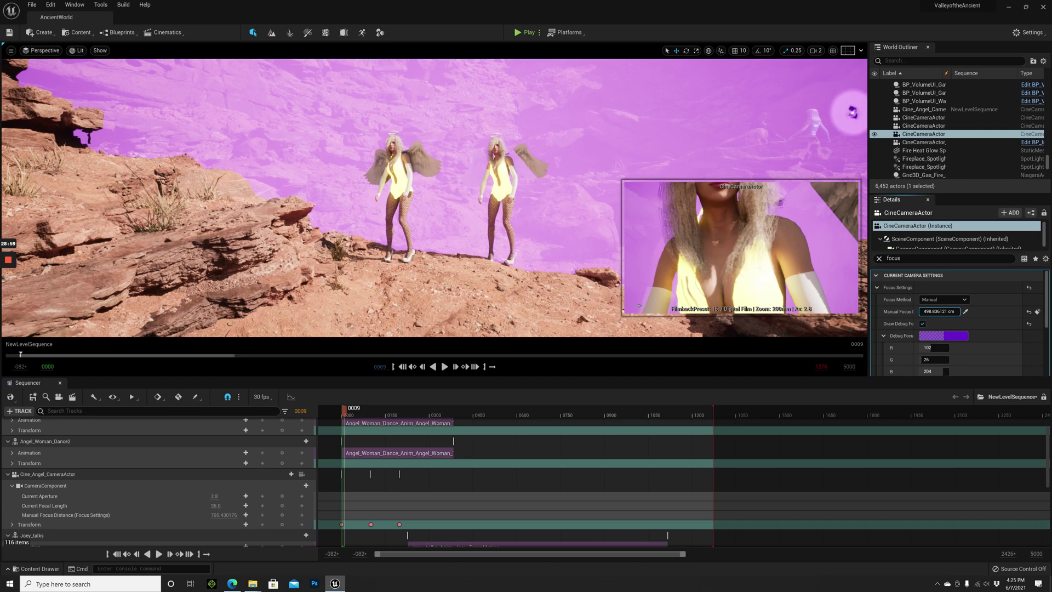
{"action": "left_click", "coordinate": [922, 324]}
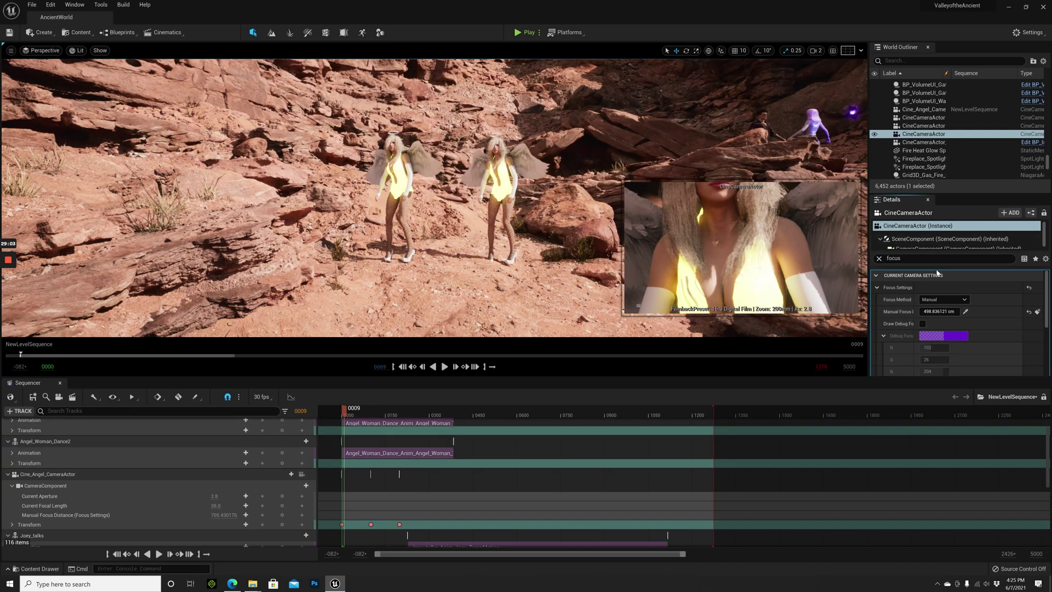
{"action": "left_click", "coordinate": [878, 260]}
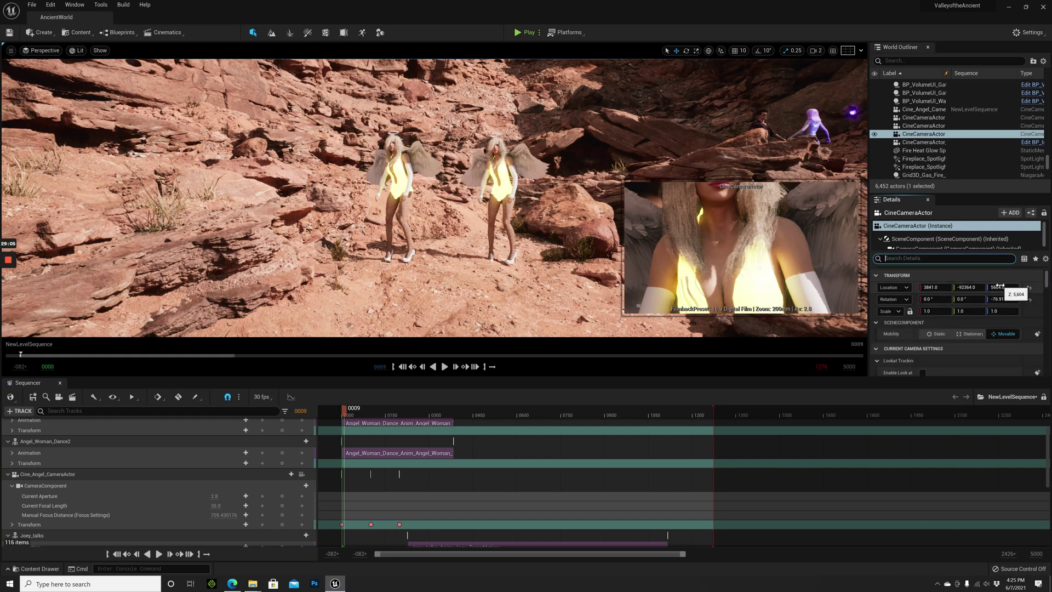
{"action": "left_click_drag", "start_coordinate": [999, 285], "coordinate": [1009, 286]}
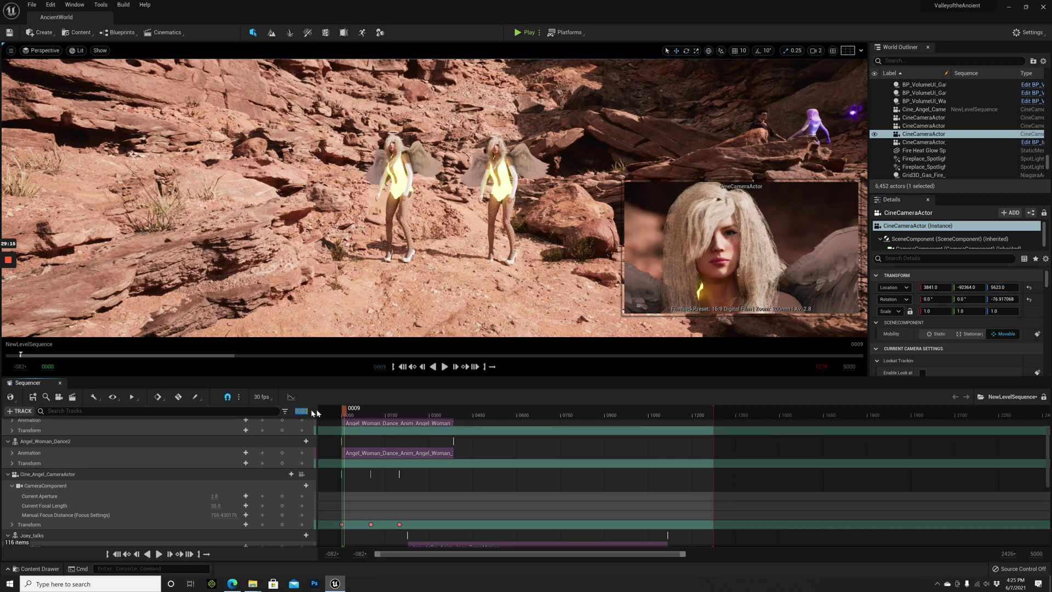
- At frame 0, add CineCameraActor to the sequence and key its transform
{"action": "type", "text": "0"}
{"action": "key", "text": "Return"}
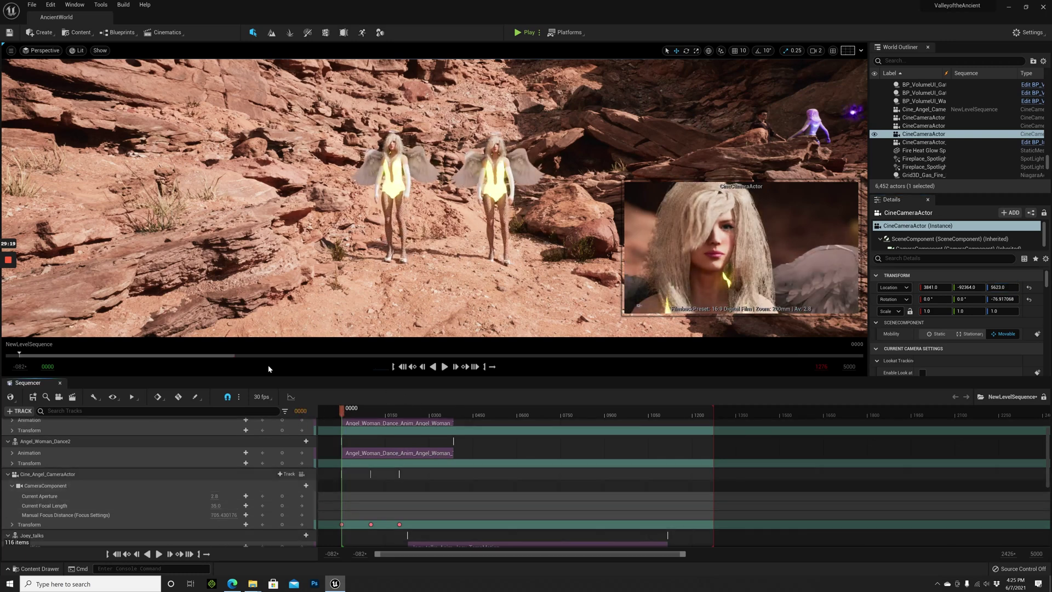
{"action": "left_click_drag", "start_coordinate": [923, 134], "coordinate": [356, 488]}
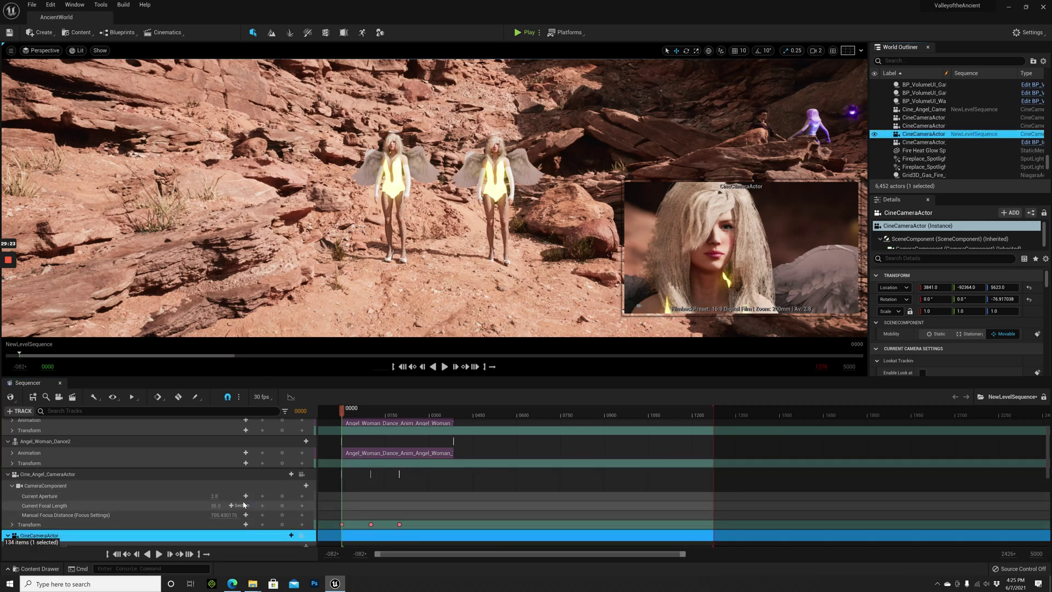
{"action": "scroll", "coordinate": [243, 504], "scroll_direction": "down", "scroll_amount": 4}
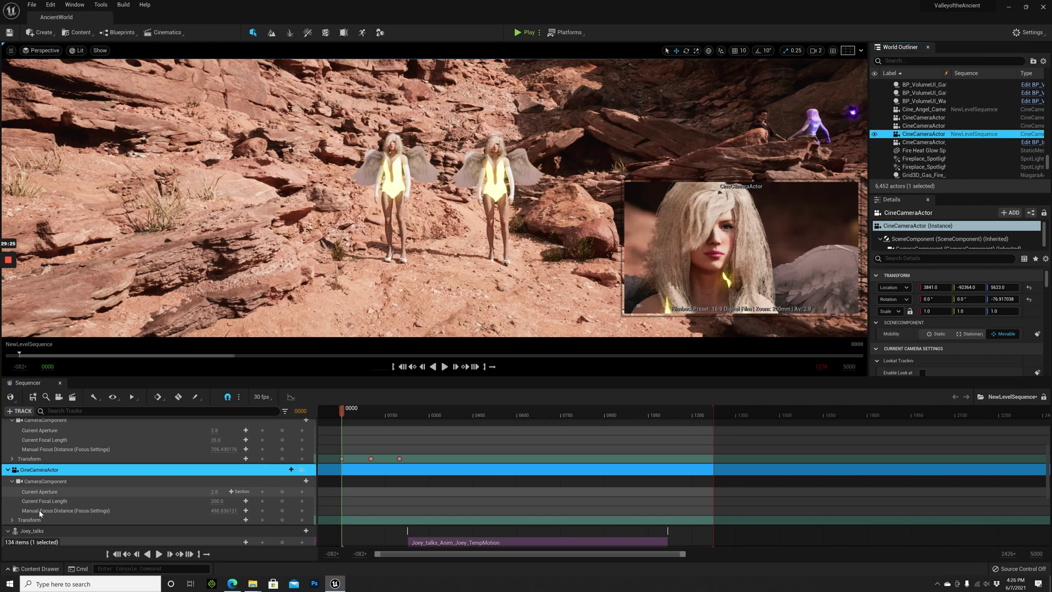
{"action": "left_click", "coordinate": [282, 519]}
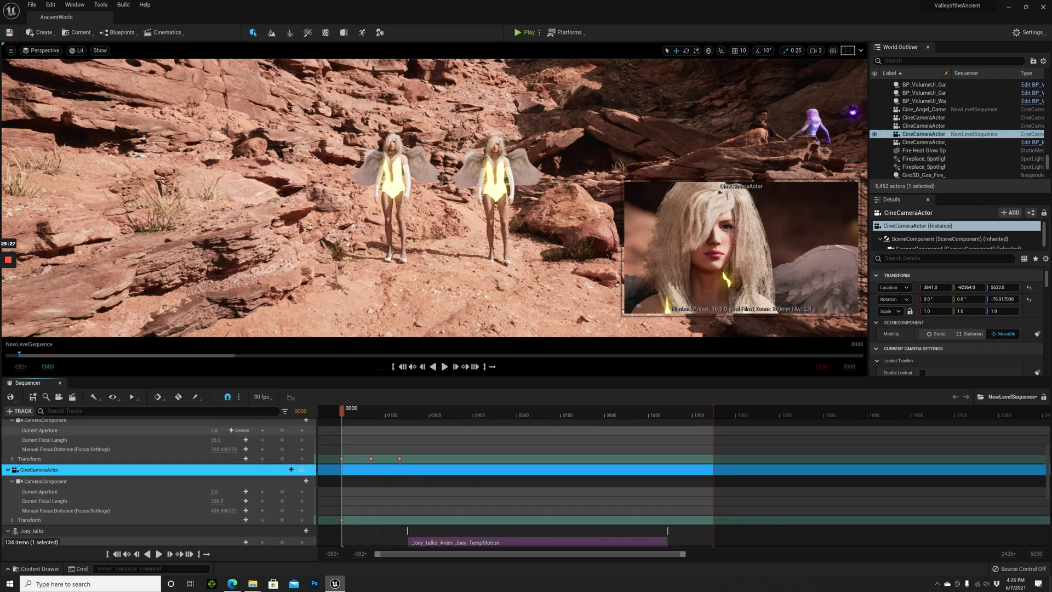
- Scrub through the dancers' animation to preview the new camera's shot
{"action": "left_click_drag", "start_coordinate": [342, 413], "coordinate": [374, 412]}
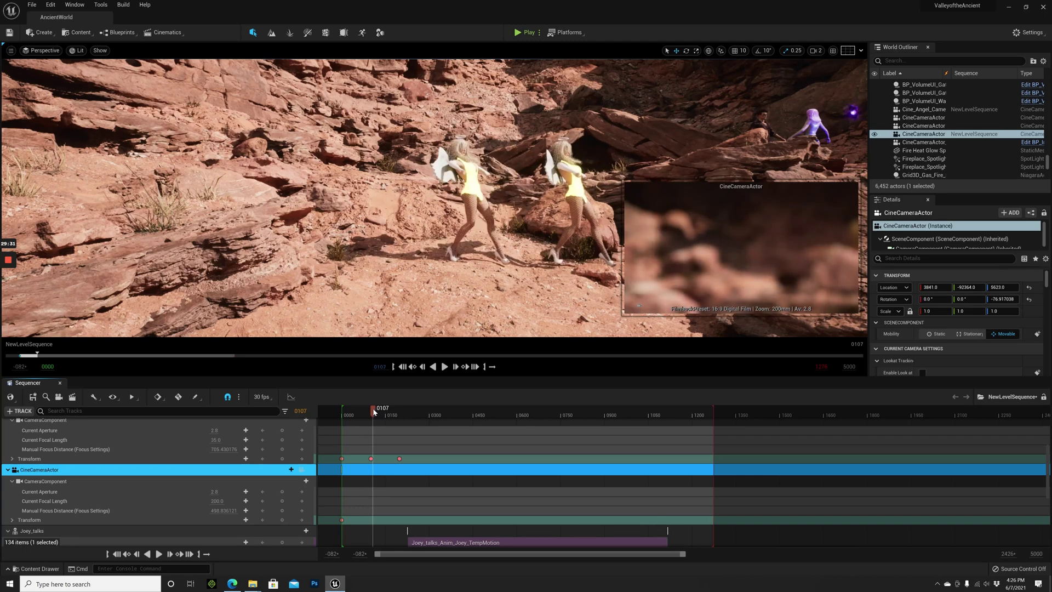
{"action": "key", "text": "Up"}
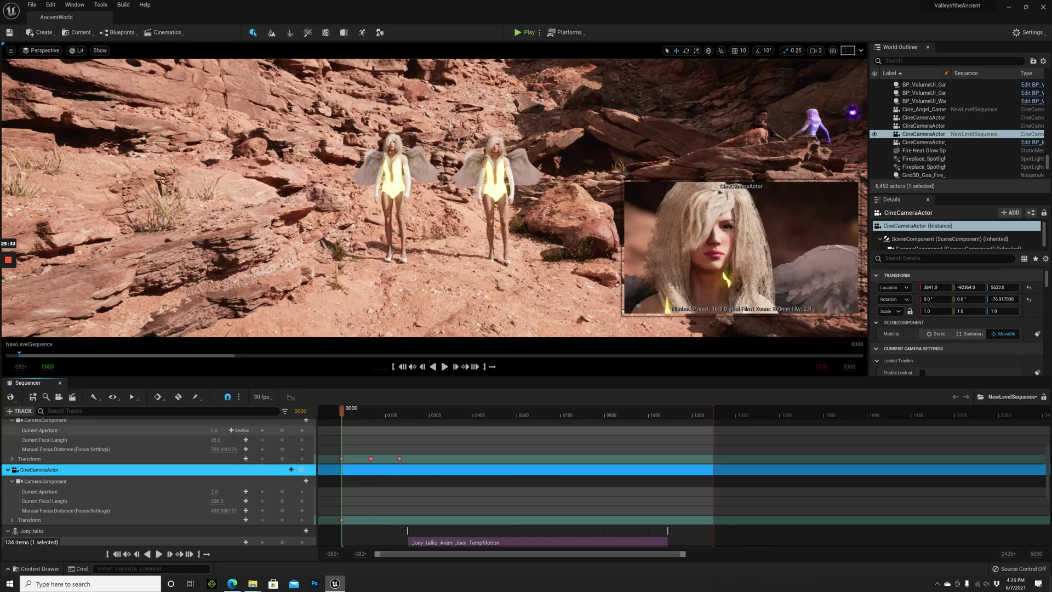
{"action": "left_click_drag", "start_coordinate": [372, 411], "coordinate": [341, 413]}
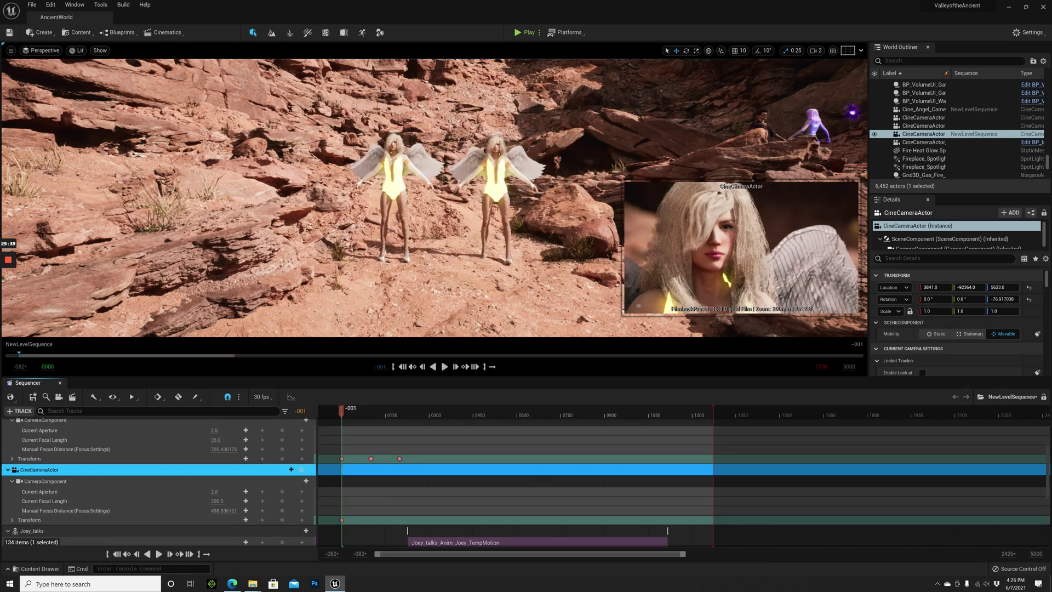
- Set the camera's Actor to Track to Angel_Woman_Dance2 and scrub the timeline to preview
{"action": "left_click", "coordinate": [941, 258]}
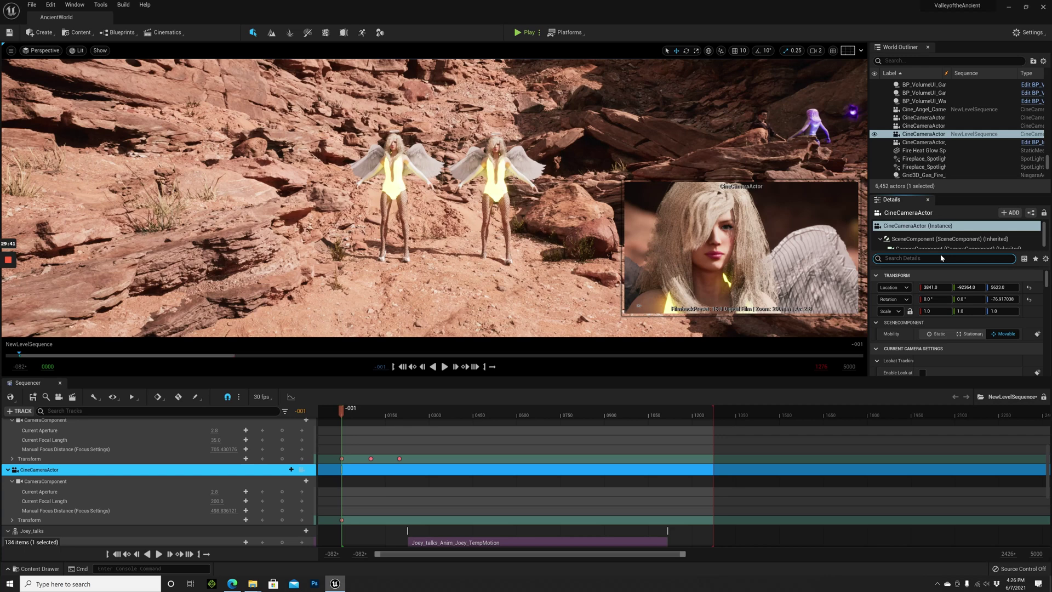
{"action": "type", "text": "track"}
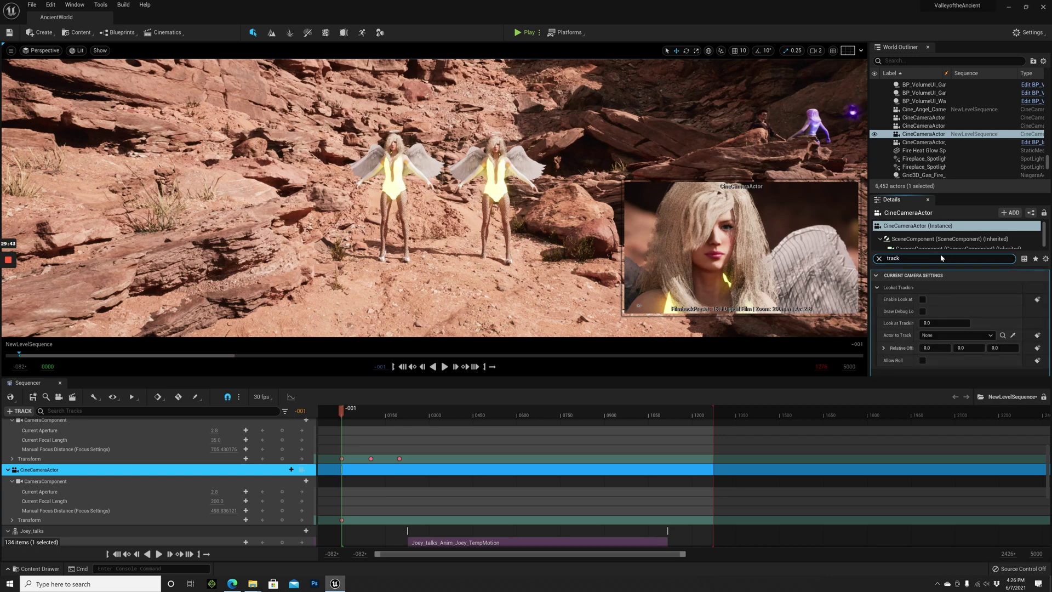
{"action": "left_click", "coordinate": [938, 335]}
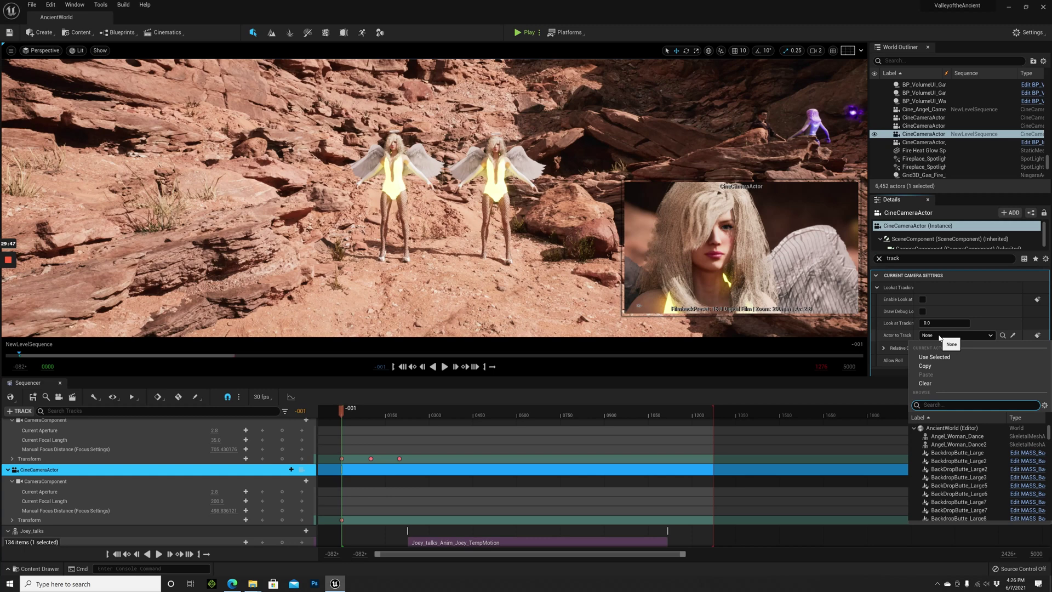
{"action": "type", "text": "angel"}
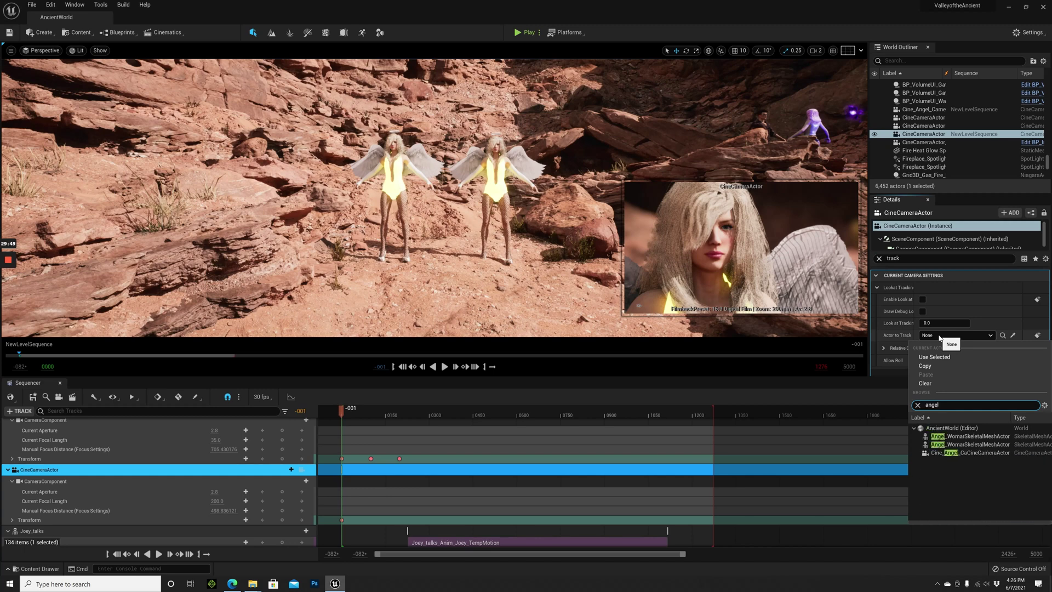
{"action": "left_click", "coordinate": [972, 445]}
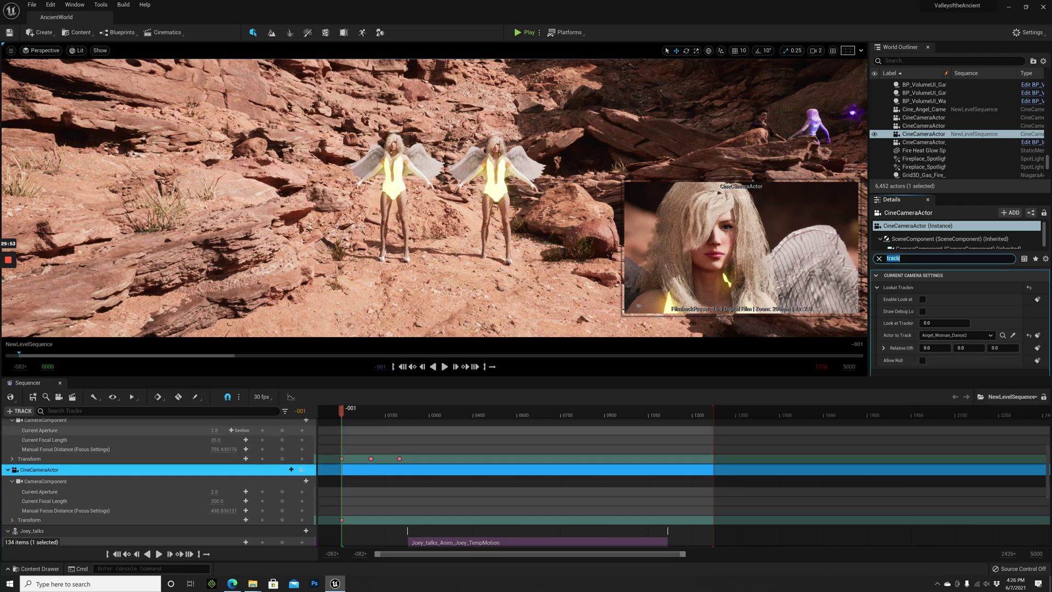
{"action": "left_click_drag", "start_coordinate": [342, 413], "coordinate": [358, 414]}
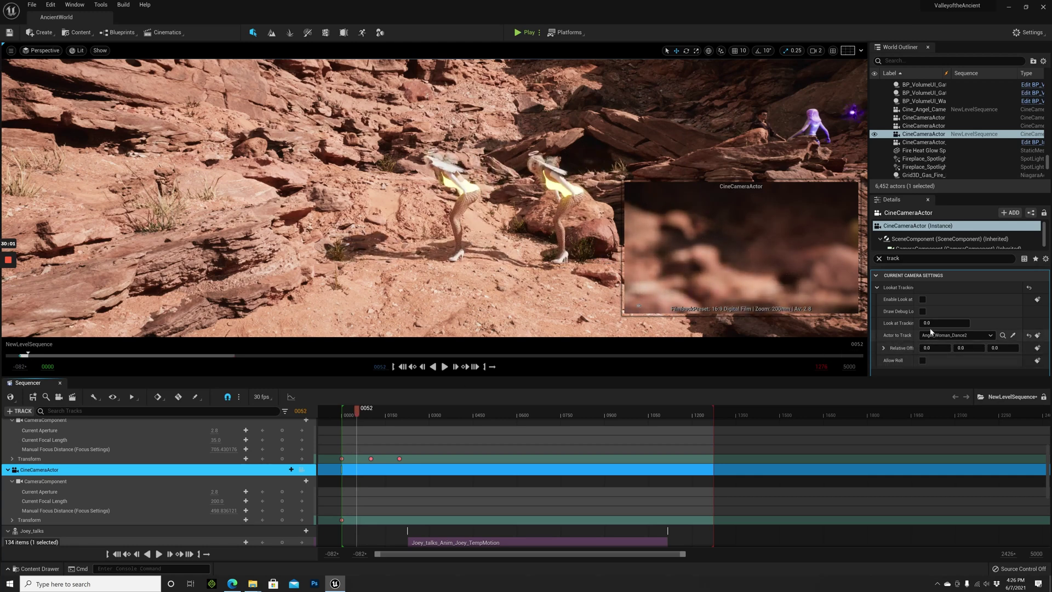
- Enable the camera's look-at tracking and play the sequence to preview it
{"action": "left_click", "coordinate": [921, 300]}
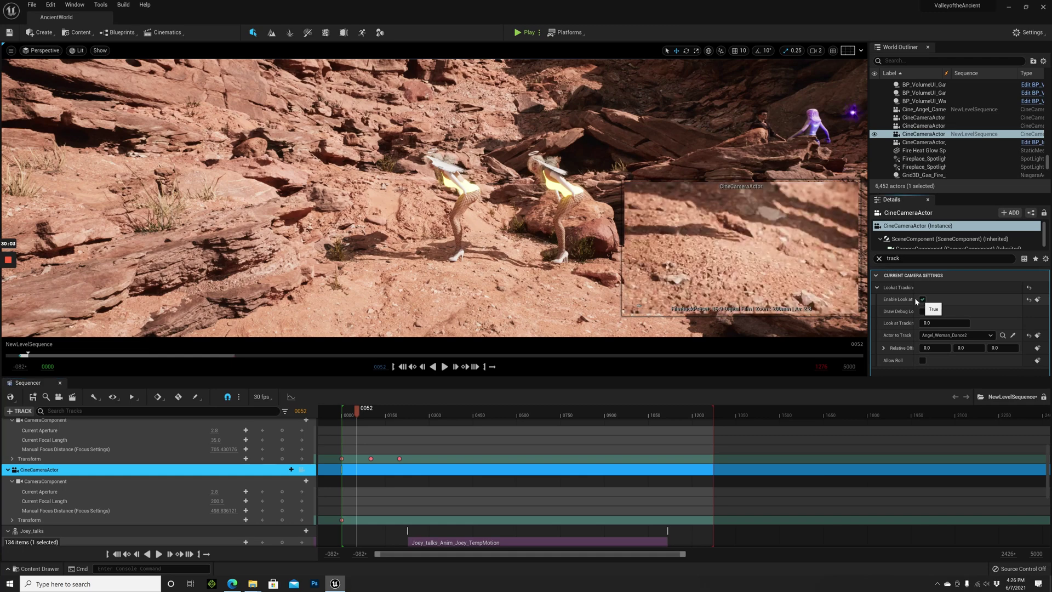
{"action": "left_click", "coordinate": [351, 414]}
{"action": "left_click_drag", "start_coordinate": [351, 415], "coordinate": [342, 415]}
{"action": "key", "text": "space"}
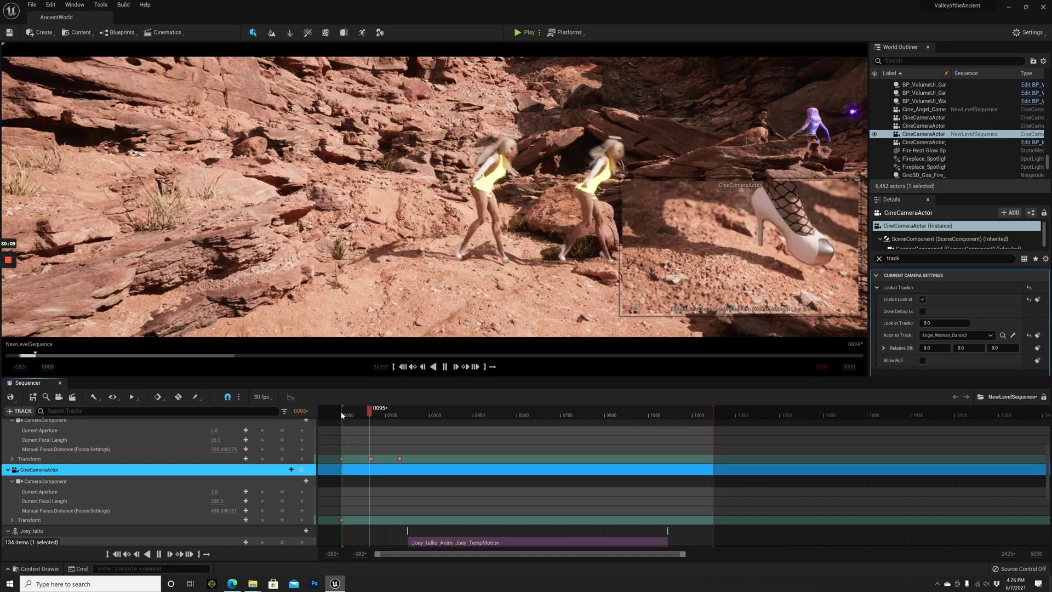
{"action": "key", "text": "space"}
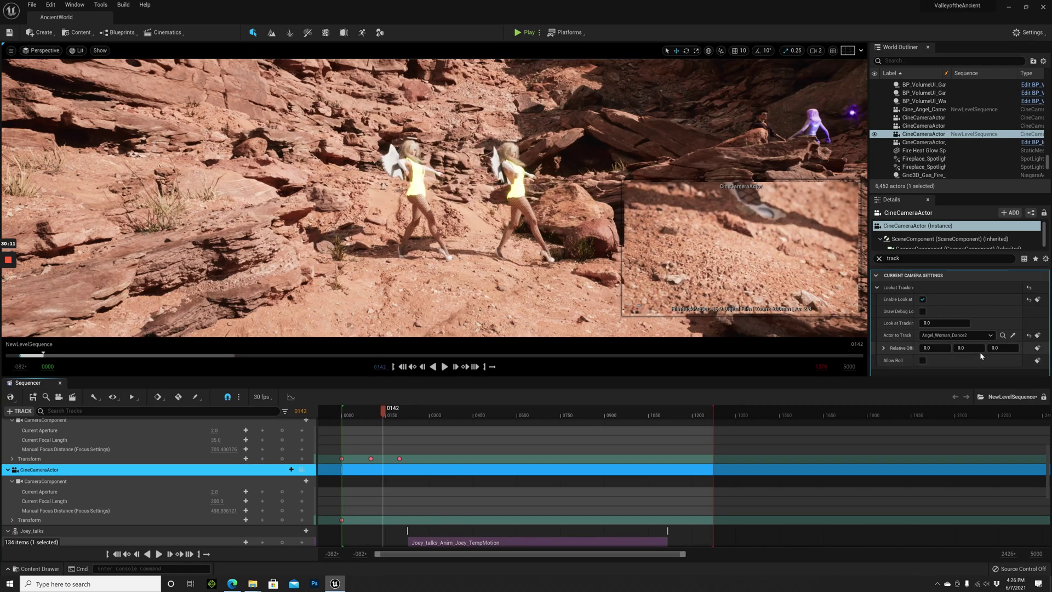
- Raise the tracking Relative Offset Z to 2.251841 and set the look-at tracking value to -0.192
{"action": "left_click_drag", "start_coordinate": [994, 348], "coordinate": [997, 348]}
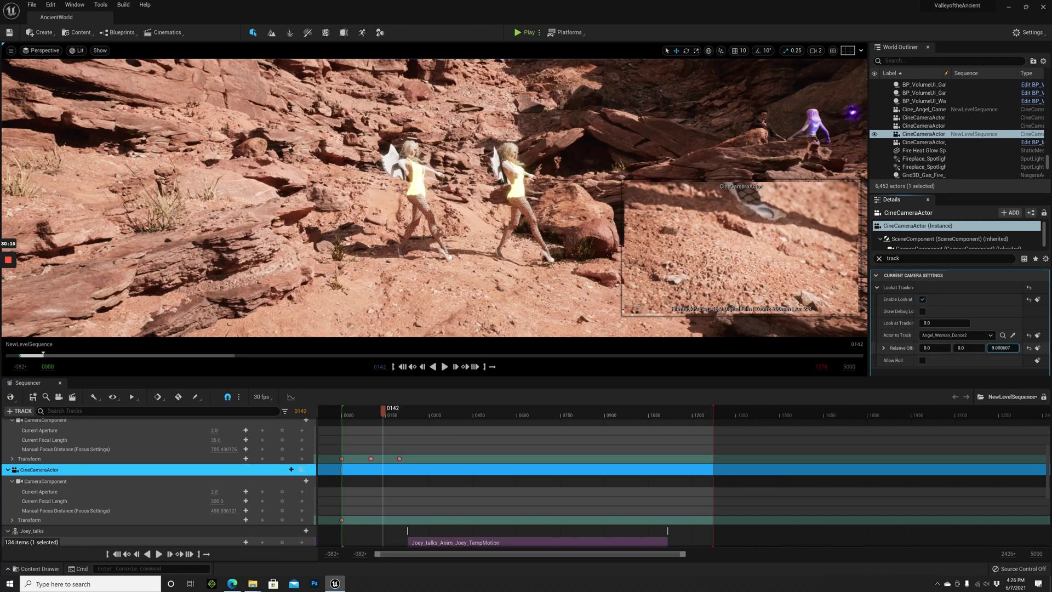
{"action": "left_click_drag", "start_coordinate": [997, 348], "coordinate": [999, 348]}
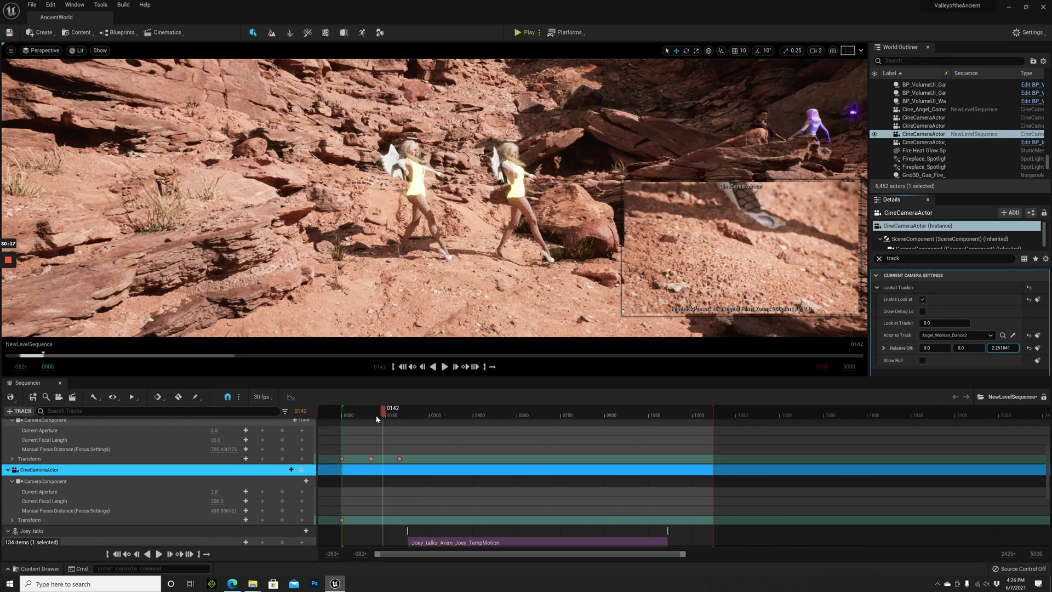
{"action": "left_click_drag", "start_coordinate": [380, 413], "coordinate": [340, 417]}
{"action": "right_click", "coordinate": [341, 418]}
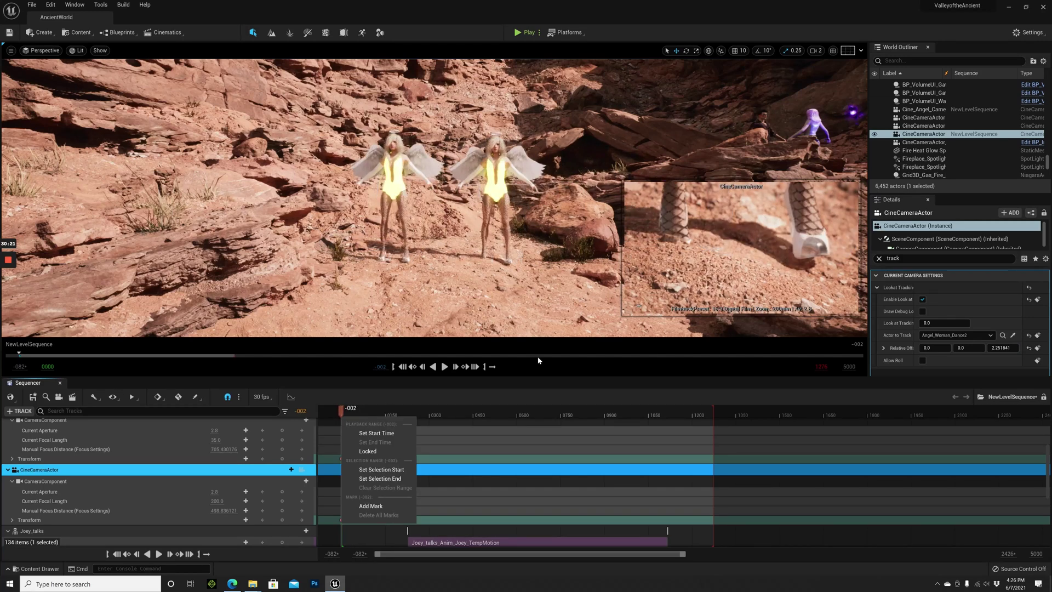
{"action": "left_click", "coordinate": [359, 400]}
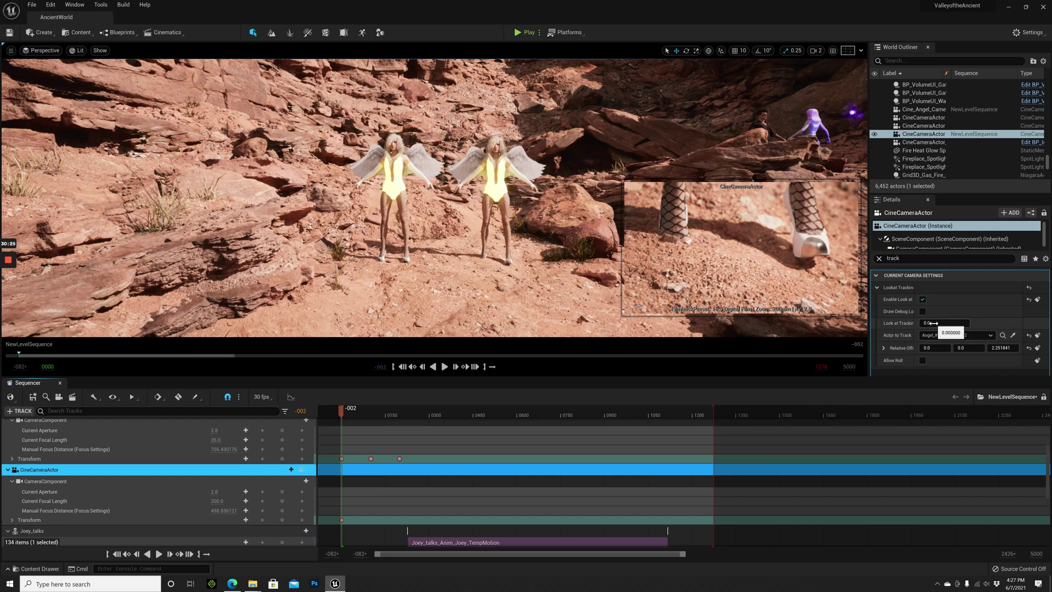
{"action": "left_click_drag", "start_coordinate": [933, 324], "coordinate": [937, 323]}
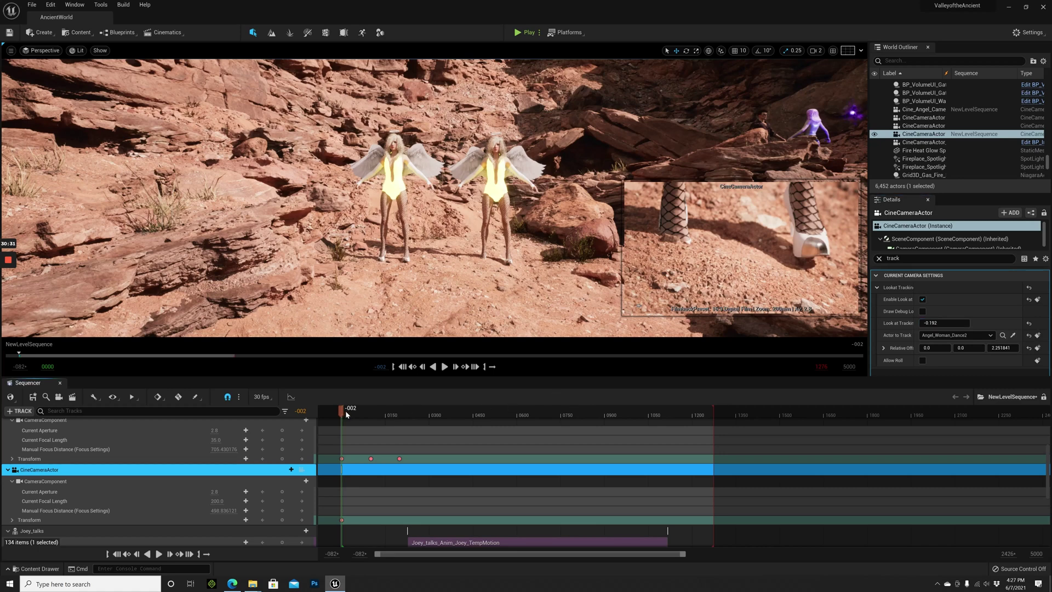
{"action": "mouse_move", "coordinate": [346, 415]}
{"action": "left_mouse_down"}
{"action": "mouse_move", "coordinate": [397, 413]}
{"action": "mouse_move", "coordinate": [343, 407]}
{"action": "left_mouse_up"}
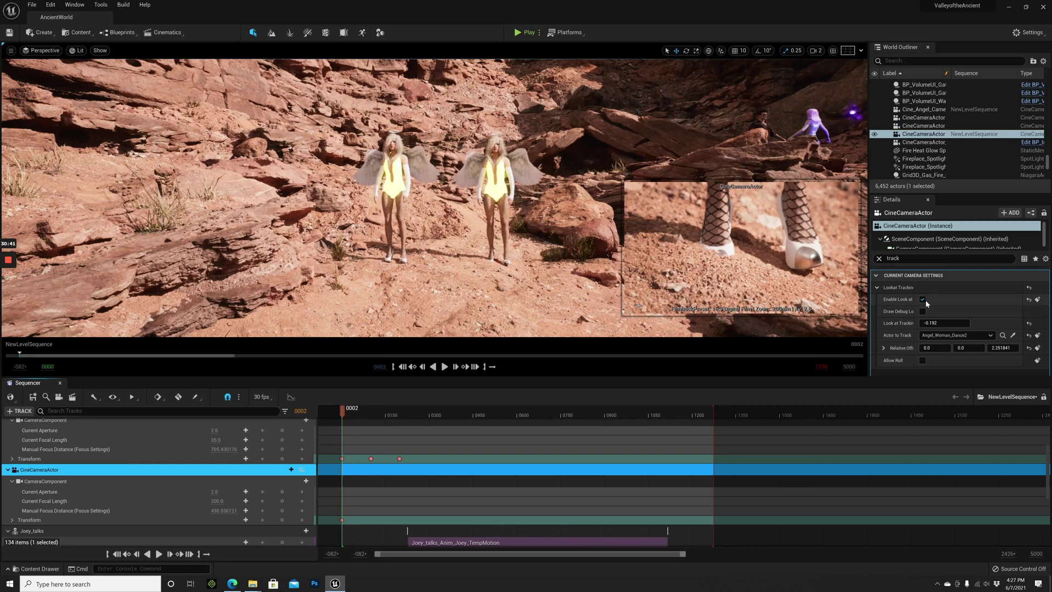
- Remove Angel_Woman_Dance2 as the camera's tracking target and scrub to check the shot
{"action": "left_click", "coordinate": [990, 335]}
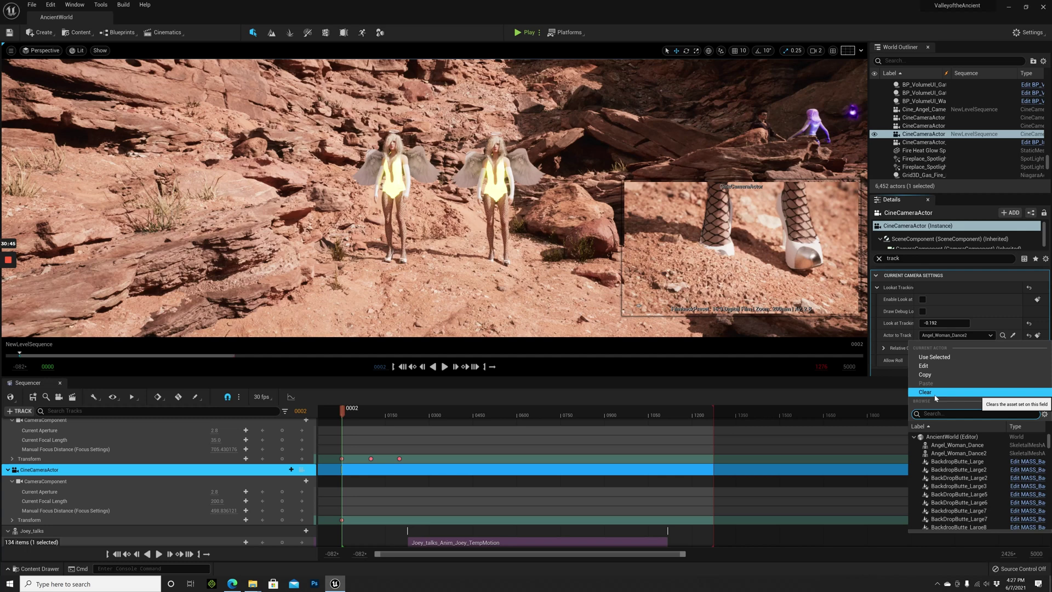
{"action": "left_click", "coordinate": [935, 392]}
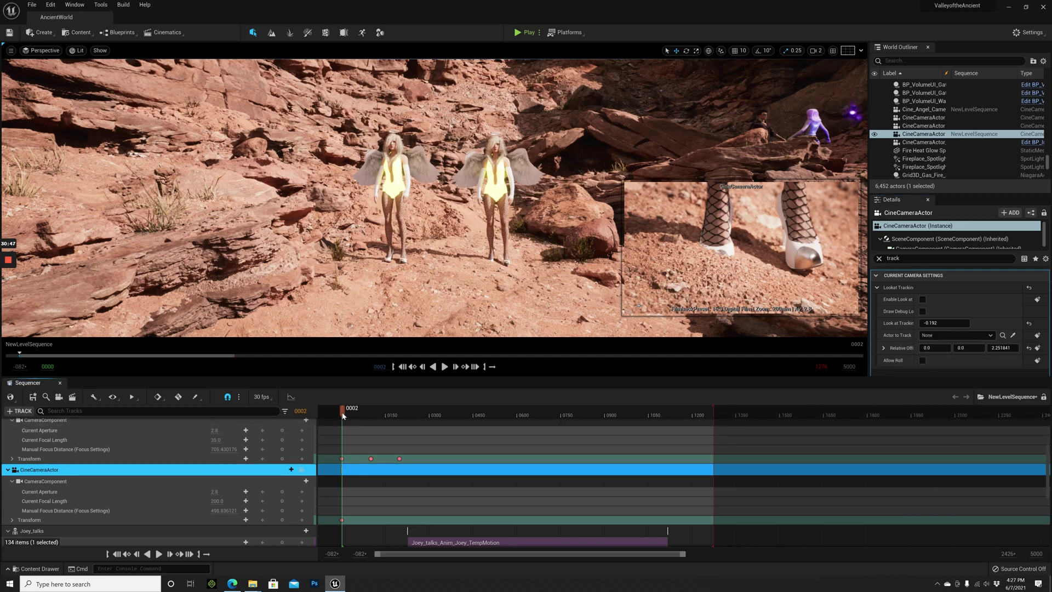
{"action": "left_click_drag", "start_coordinate": [342, 416], "coordinate": [360, 418]}
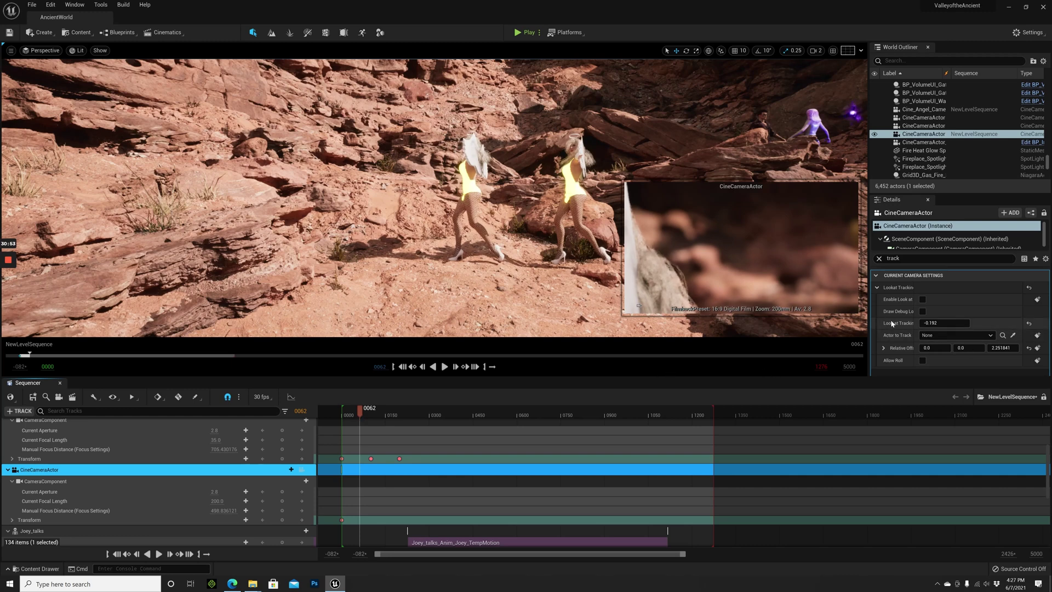
- Slide the camera's Location X to 3931, key its transform at frame 62, and preview playback
{"action": "left_click", "coordinate": [878, 259]}
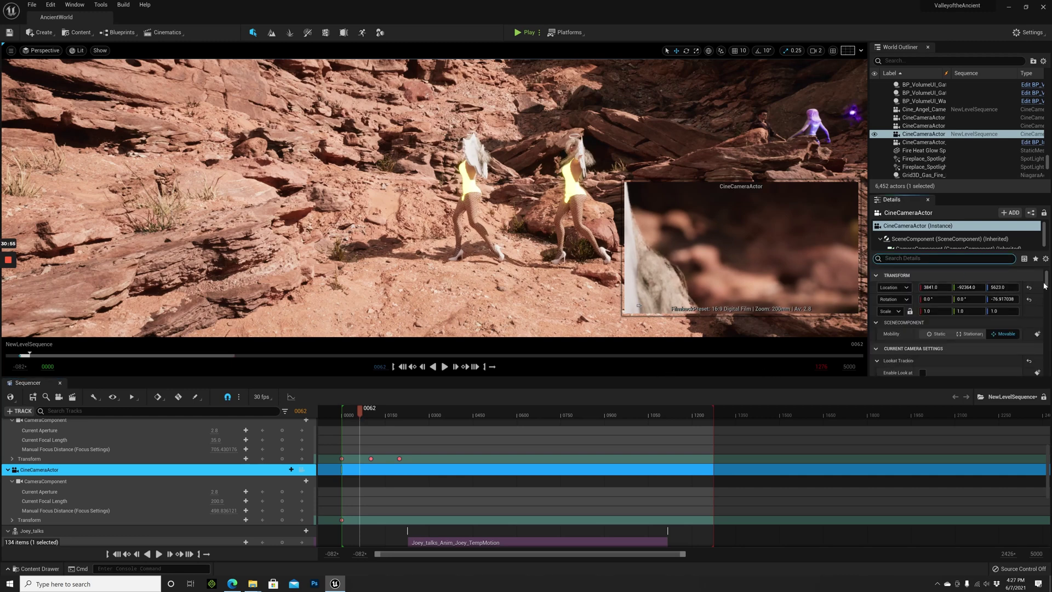
{"action": "left_click_drag", "start_coordinate": [933, 285], "coordinate": [963, 285]}
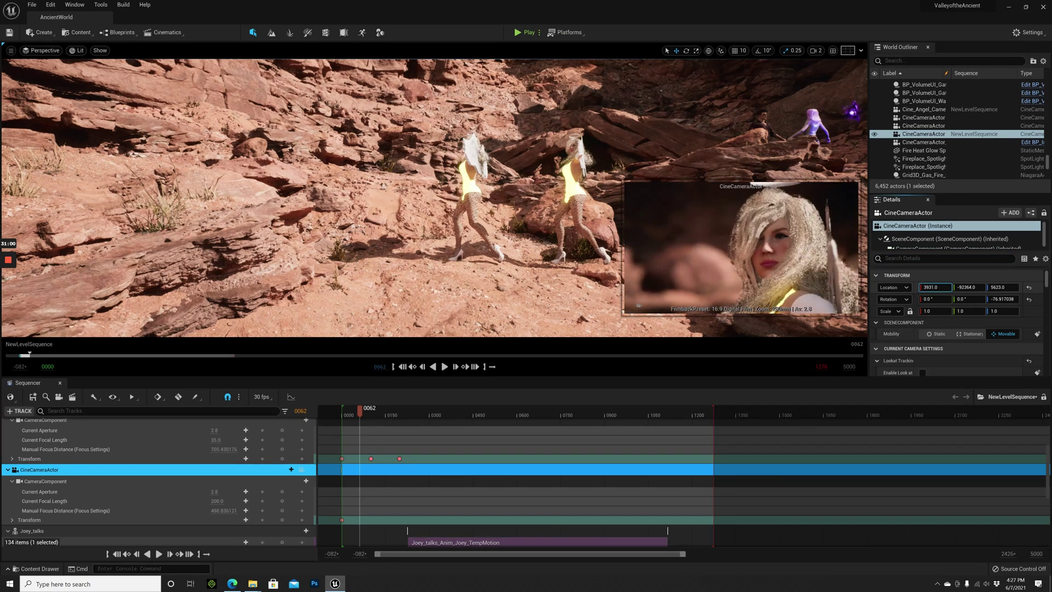
{"action": "left_click", "coordinate": [282, 519]}
{"action": "left_click", "coordinate": [343, 412]}
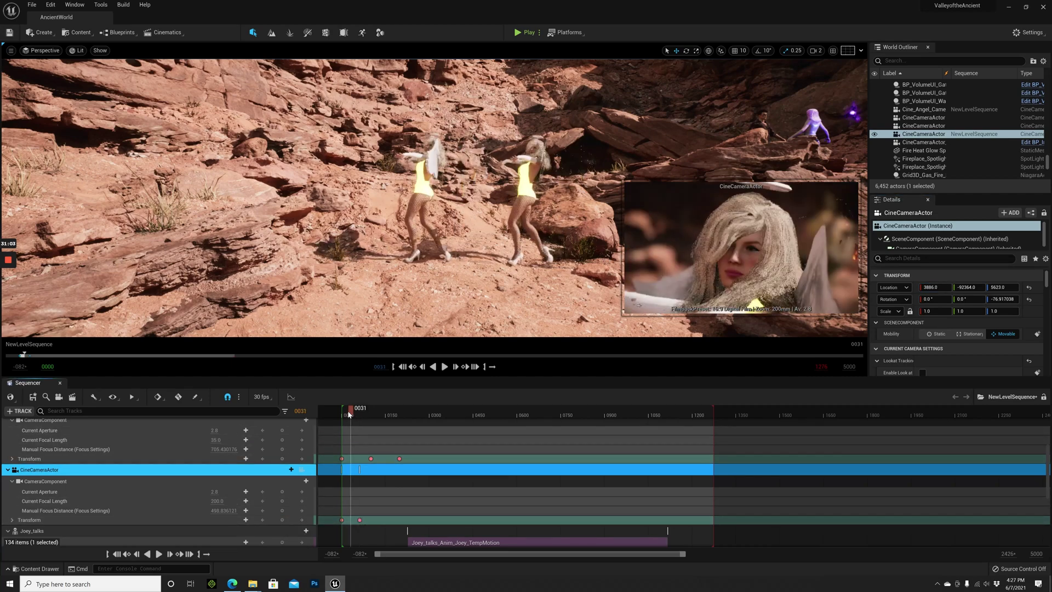
{"action": "key", "text": "space"}
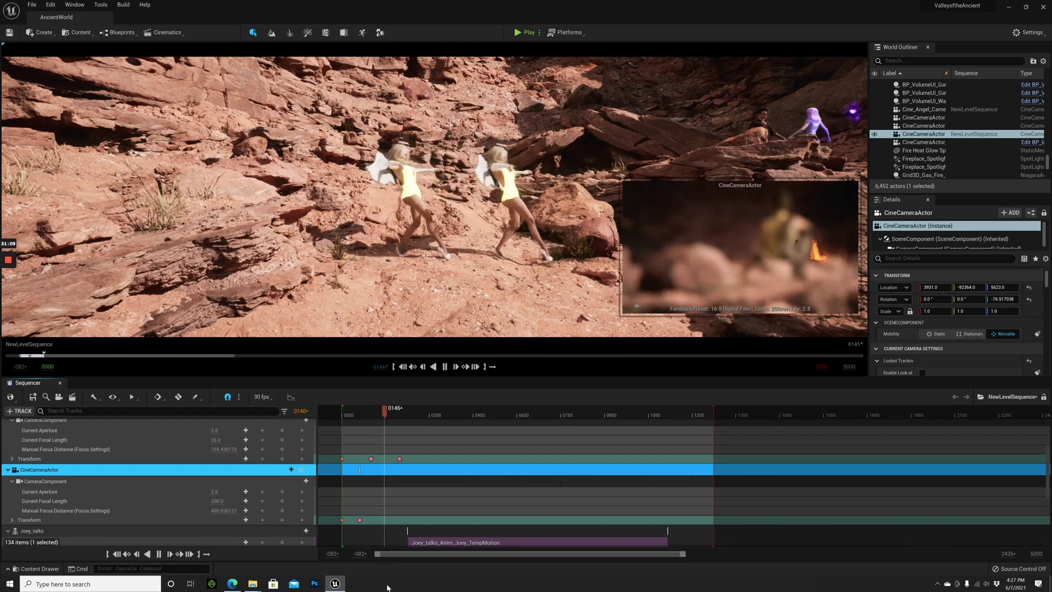
{"action": "key", "text": "space"}
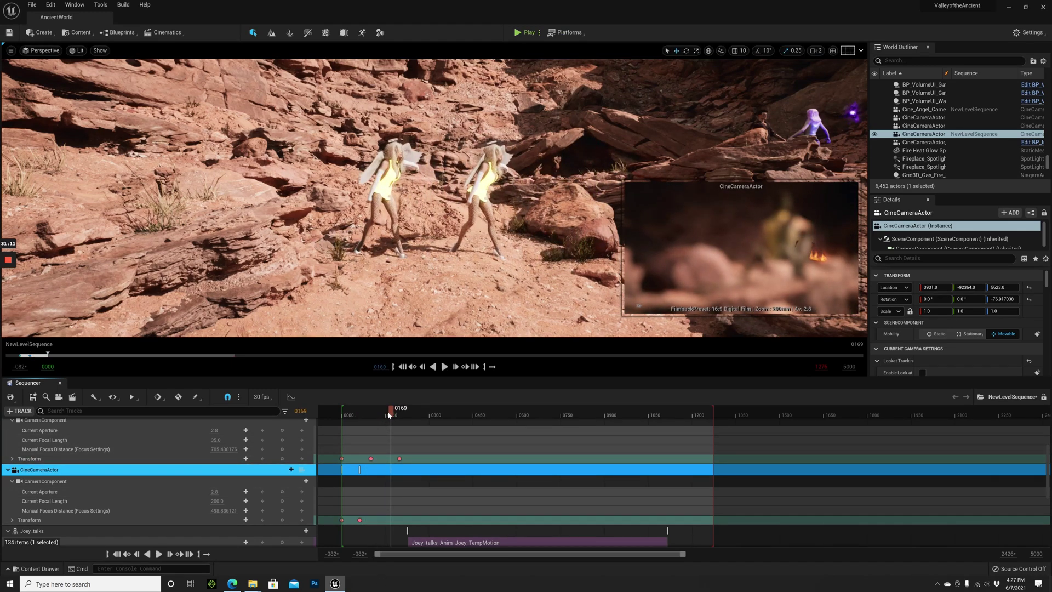
{"action": "left_click_drag", "start_coordinate": [388, 415], "coordinate": [343, 415]}
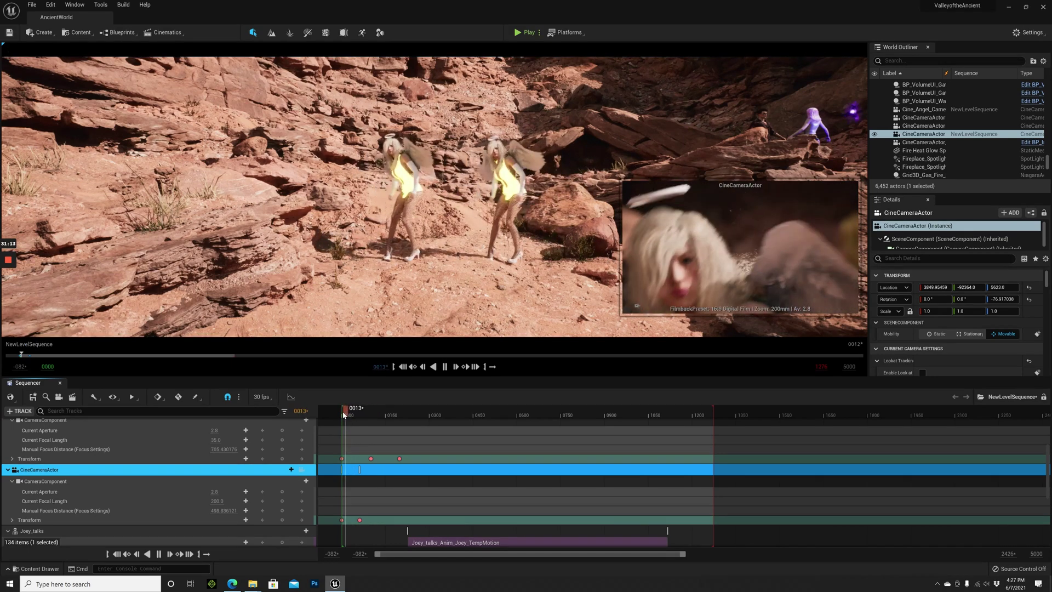
{"action": "key", "text": "space"}
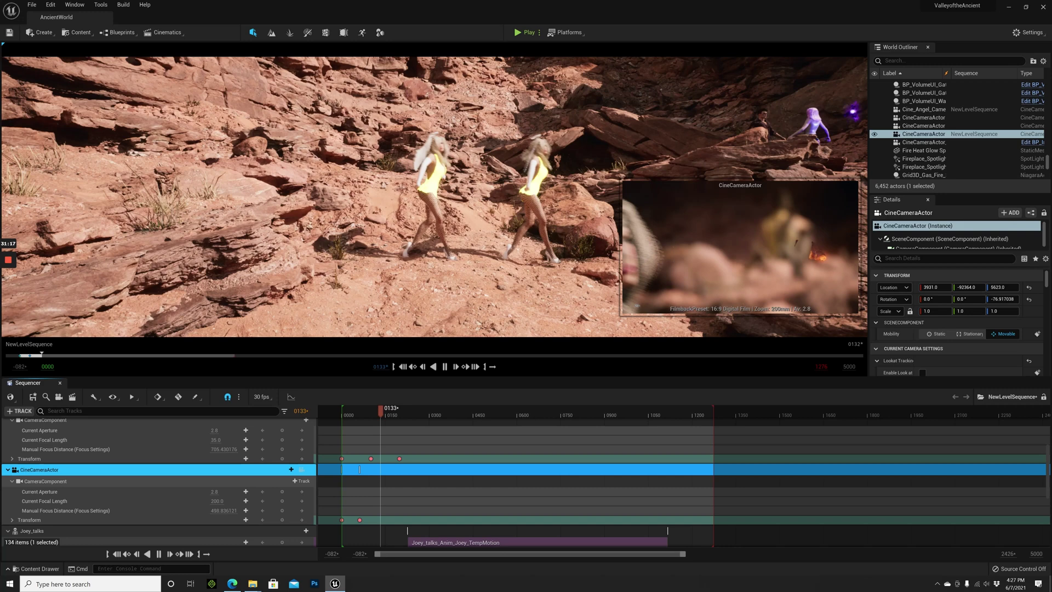
{"action": "key", "text": "space"}
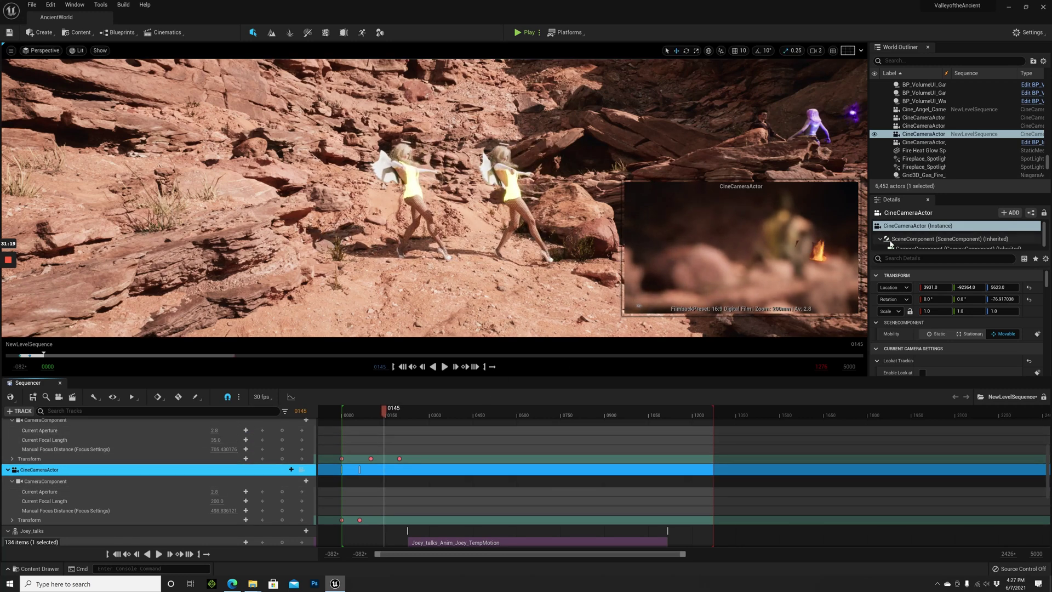
- Set the camera's Z rotation to 0 and replay the sequence from the start
{"action": "mouse_move", "coordinate": [1011, 299]}
{"action": "left_mouse_down"}
{"action": "mouse_move", "coordinate": [989, 299]}
{"action": "mouse_move", "coordinate": [1017, 299]}
{"action": "left_mouse_up"}
{"action": "type", "text": "0"}
{"action": "key", "text": "Return"}
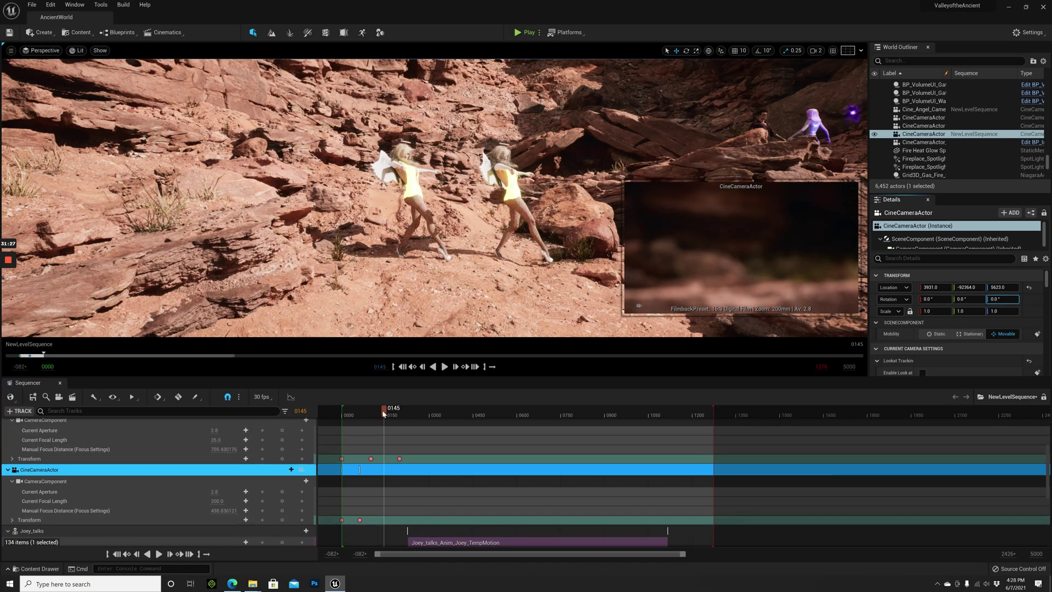
{"action": "left_click", "coordinate": [345, 414]}
{"action": "left_click_drag", "start_coordinate": [344, 417], "coordinate": [341, 417]}
{"action": "key", "text": "space"}
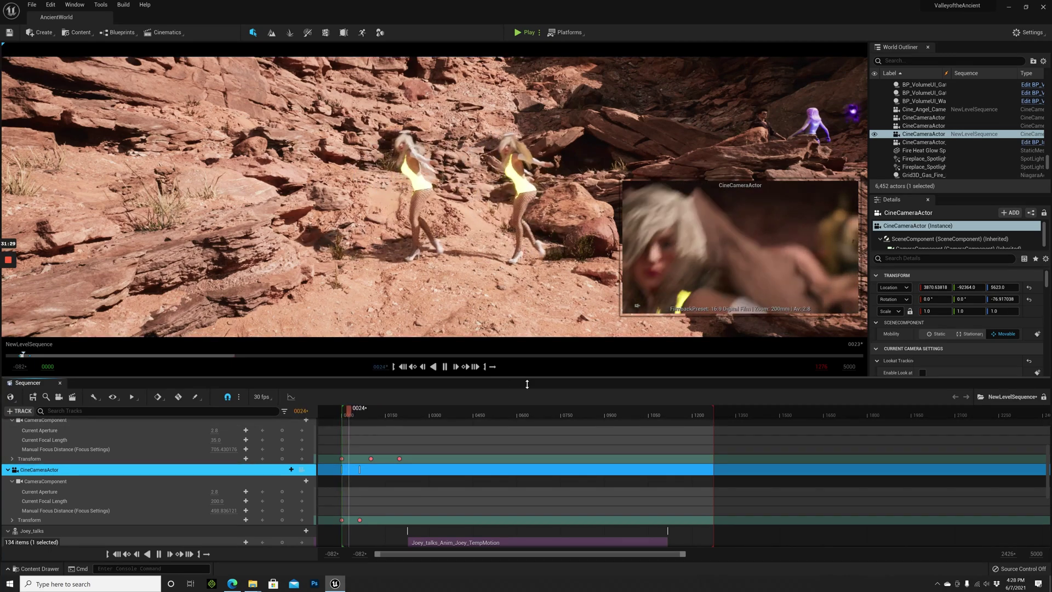
{"action": "key", "text": "space"}
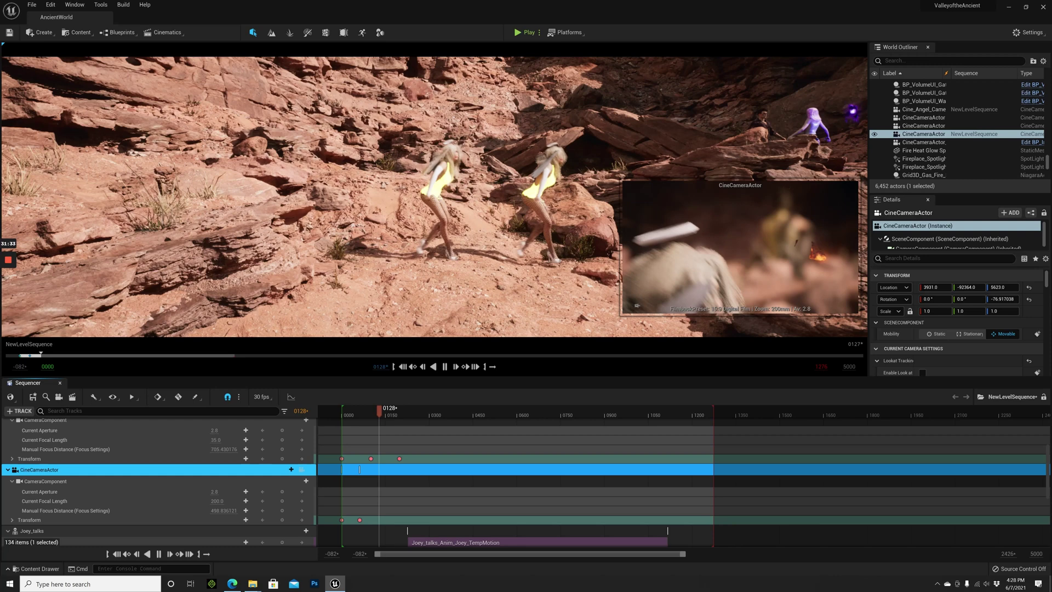
{"action": "key", "text": "space"}
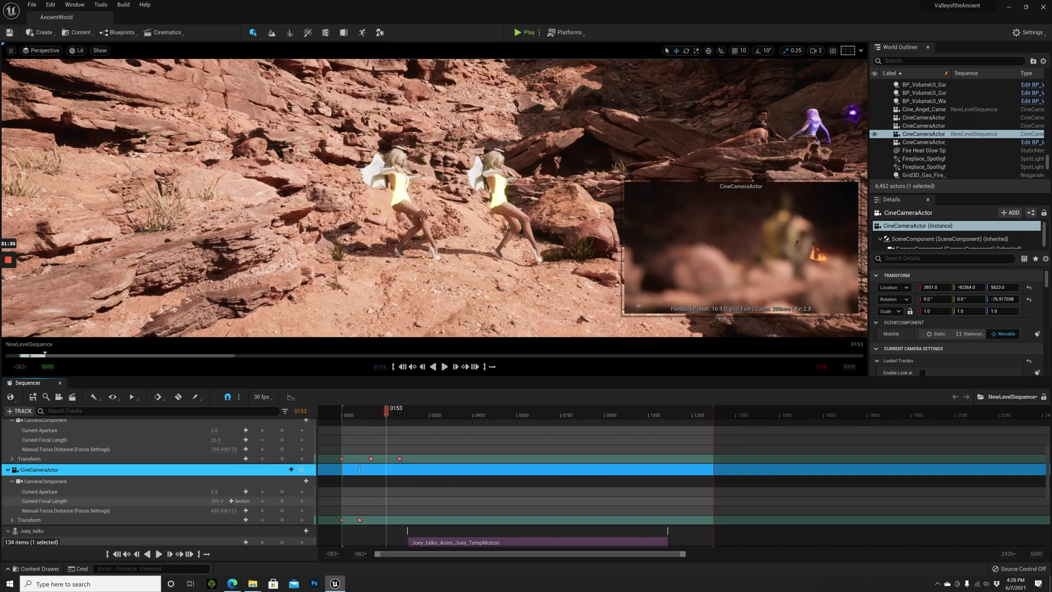
- Replay the sequence from the start to review the camera slide
{"action": "scroll", "coordinate": [164, 482], "scroll_direction": "down", "scroll_amount": 3}
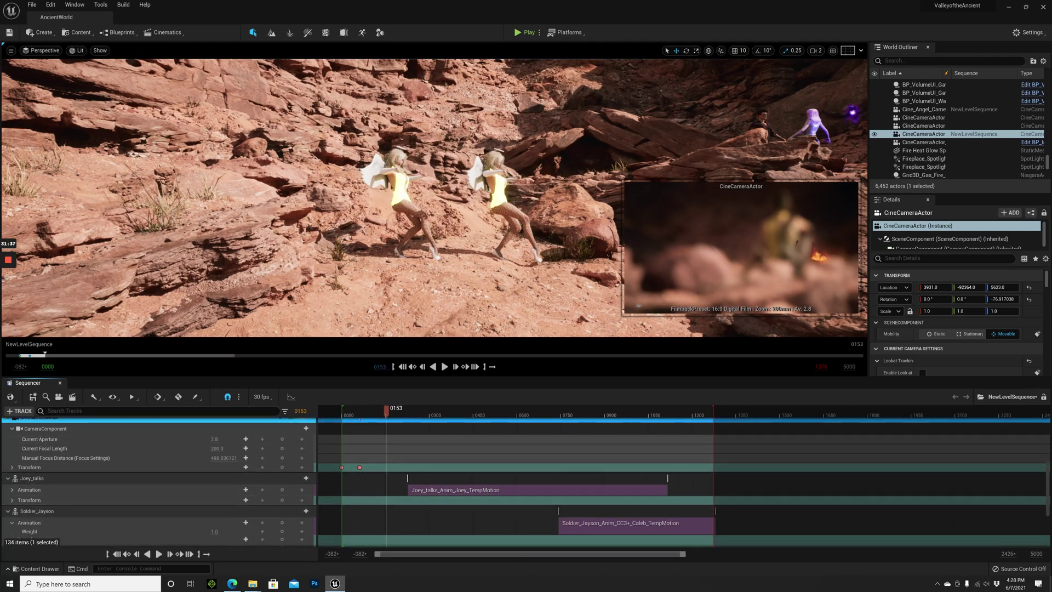
{"action": "left_click", "coordinate": [341, 414]}
{"action": "key", "text": "space"}
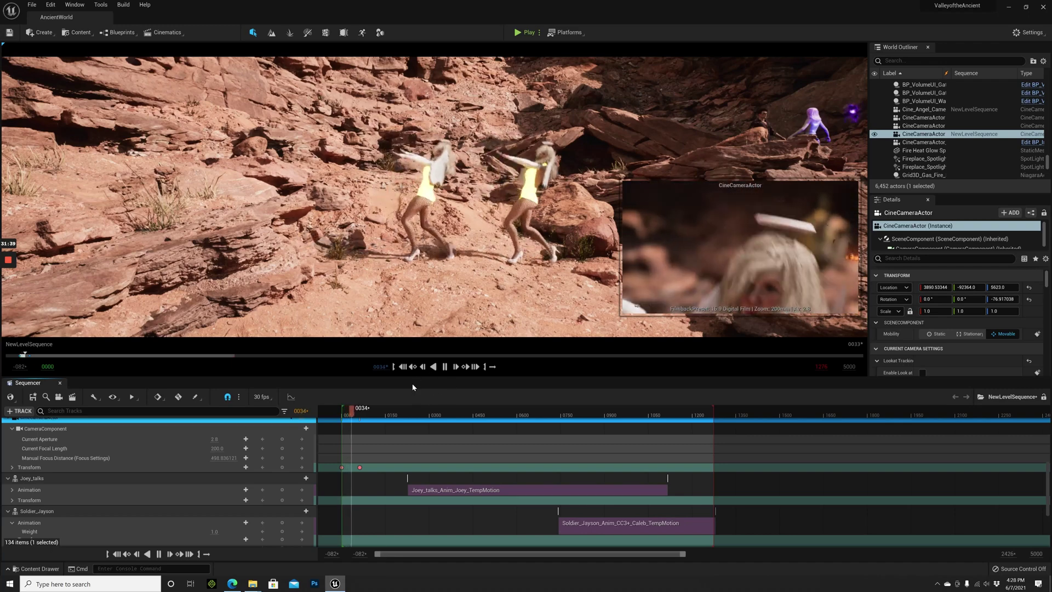
{"action": "key", "text": "space"}
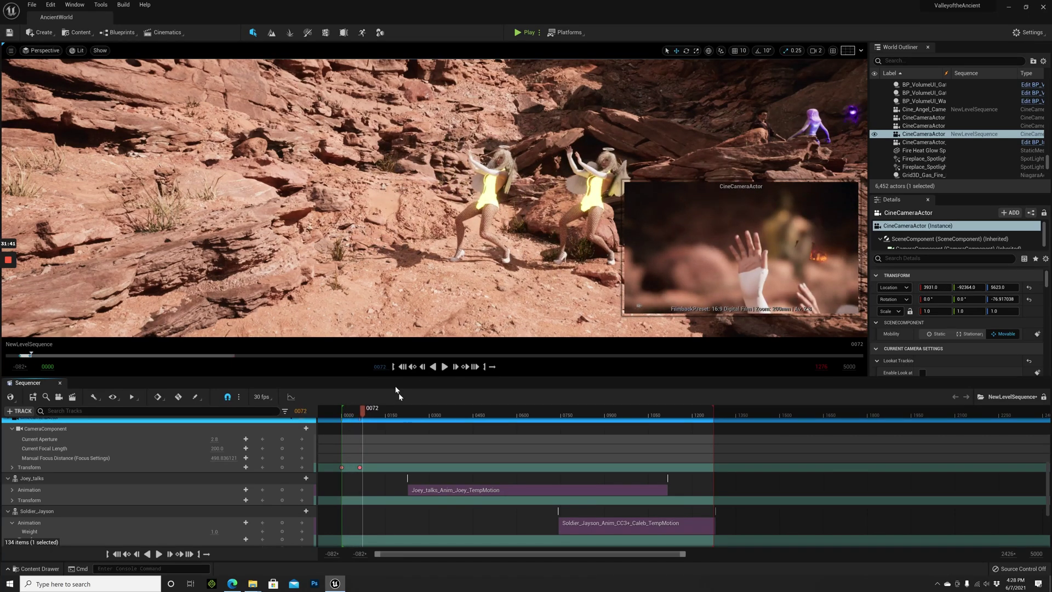
{"action": "left_click", "coordinate": [337, 414]}
{"action": "key", "text": "space"}
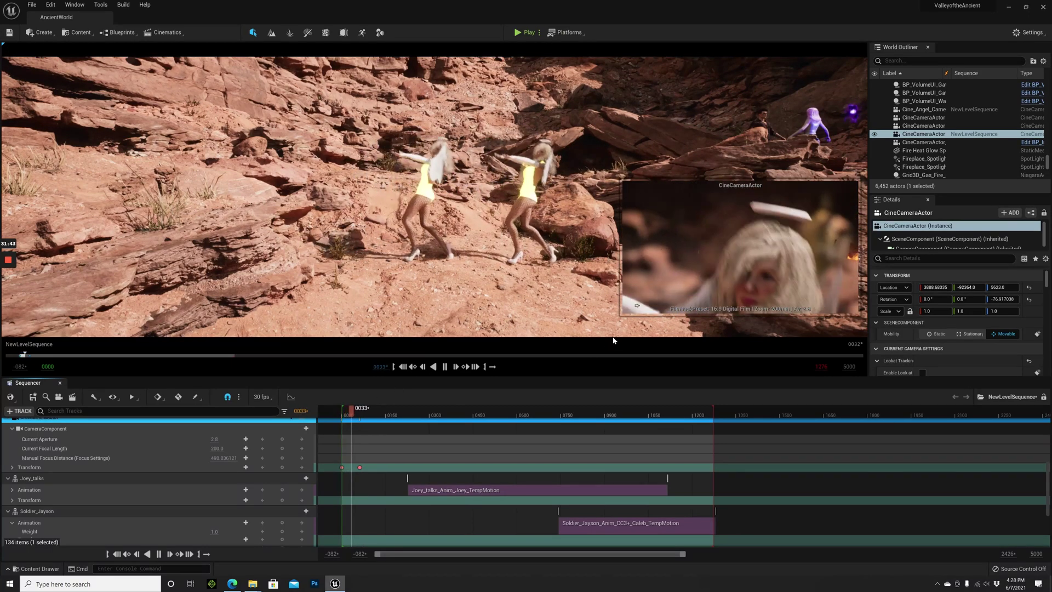
{"action": "key", "text": "space"}
{"action": "key", "text": "space"}
{"action": "key", "text": "space"}
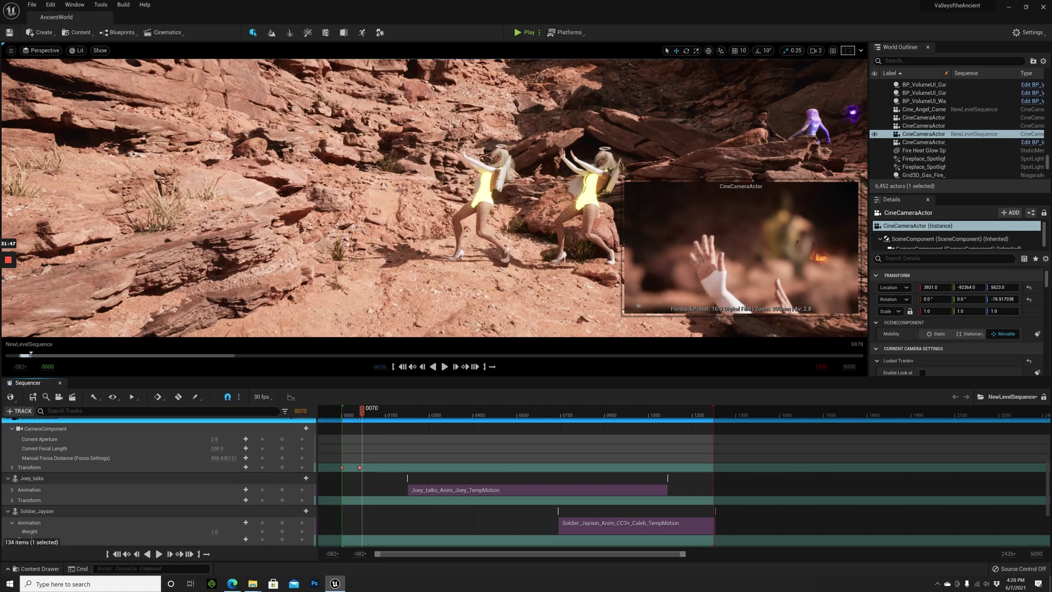
- Fly the level view over to the man and the pink-haired woman, framing them from the side
{"action": "right_click_drag", "start_coordinate": [432, 197], "coordinate": [622, 160]}
{"action": "key", "text": "w"}
{"action": "key", "text": "s"}
{"action": "right_click_drag", "start_coordinate": [456, 213], "coordinate": [459, 213]}
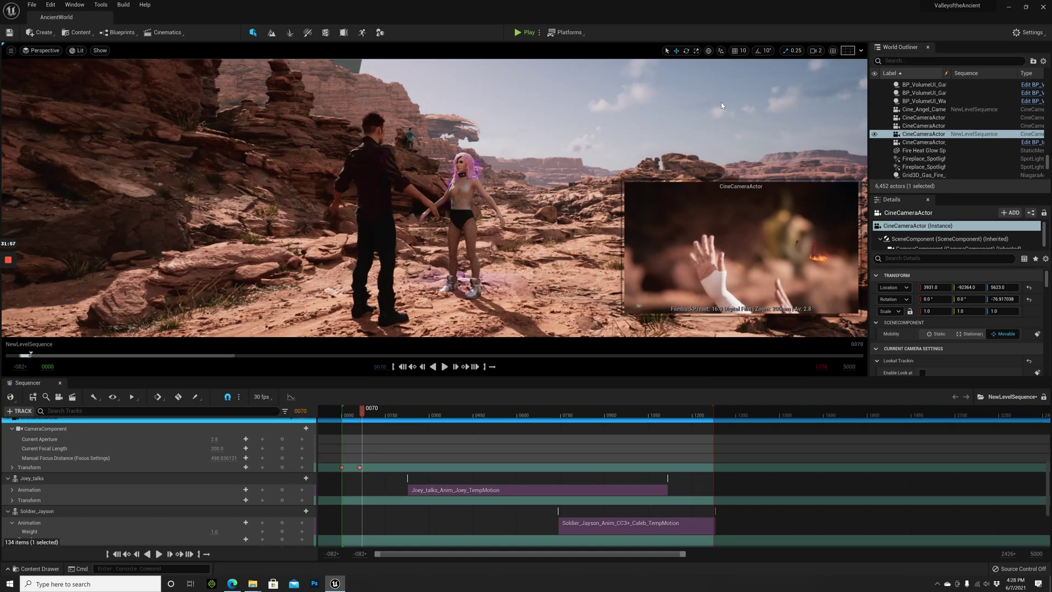
- Add a Cine Camera Actor to the level and rename it Cine_Vee_CameraActor
{"action": "left_click", "coordinate": [41, 32]}
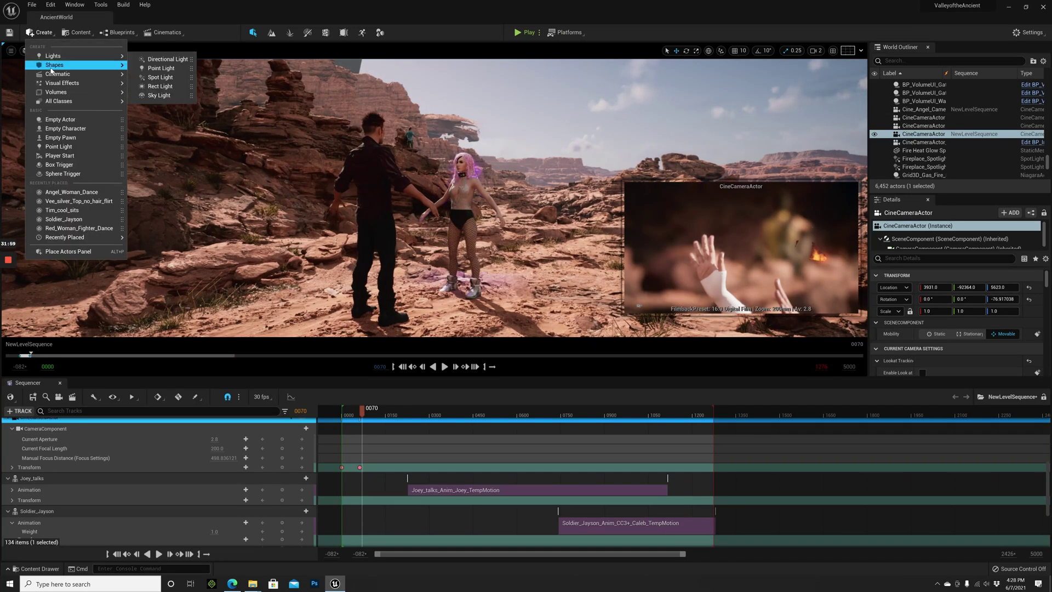
{"action": "mouse_move", "coordinate": [124, 77]}
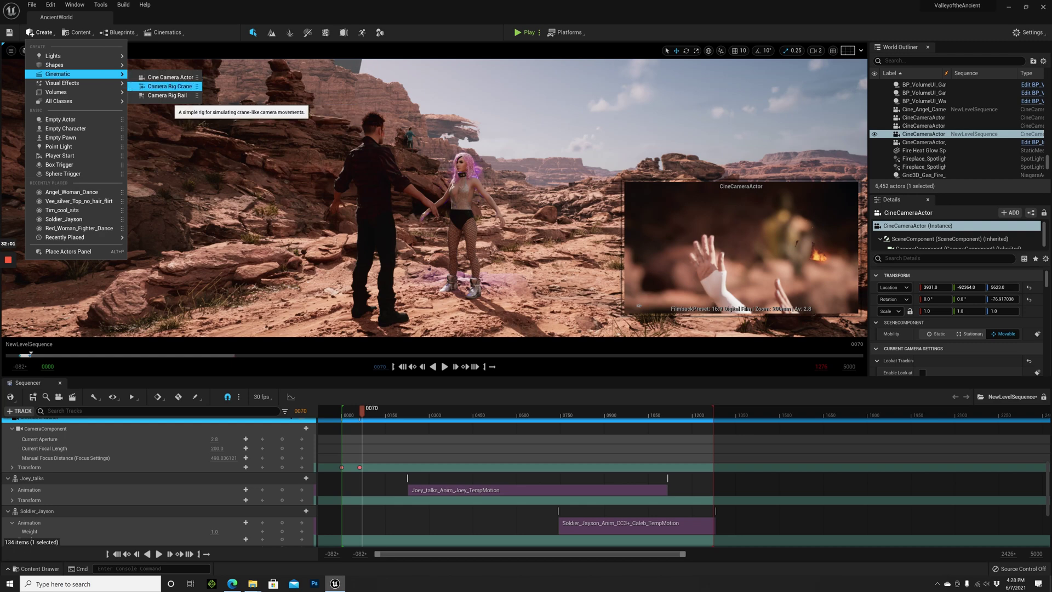
{"action": "left_click", "coordinate": [174, 78]}
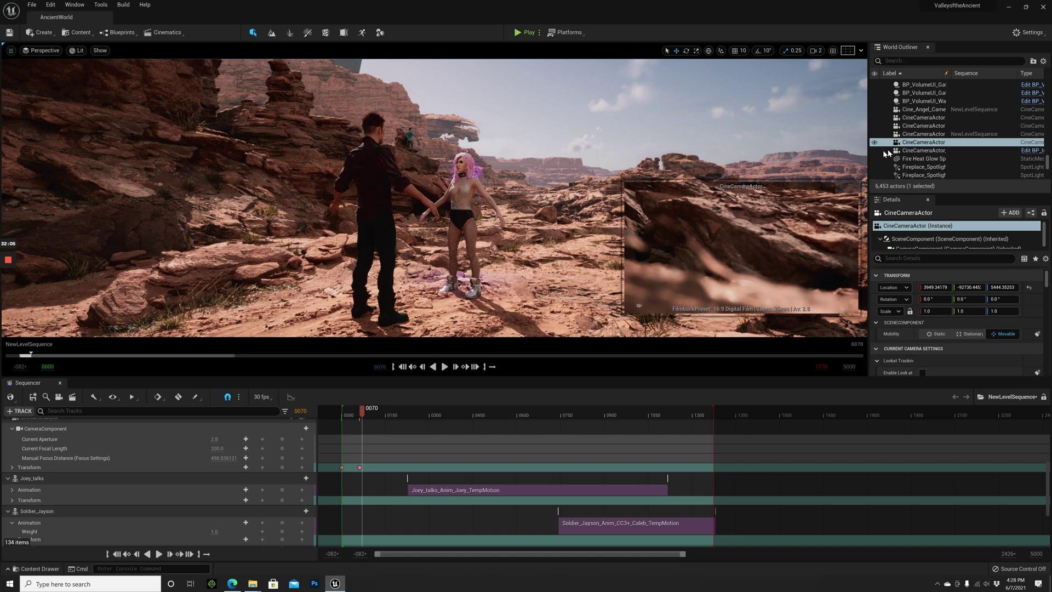
{"action": "left_click", "coordinate": [909, 142]}
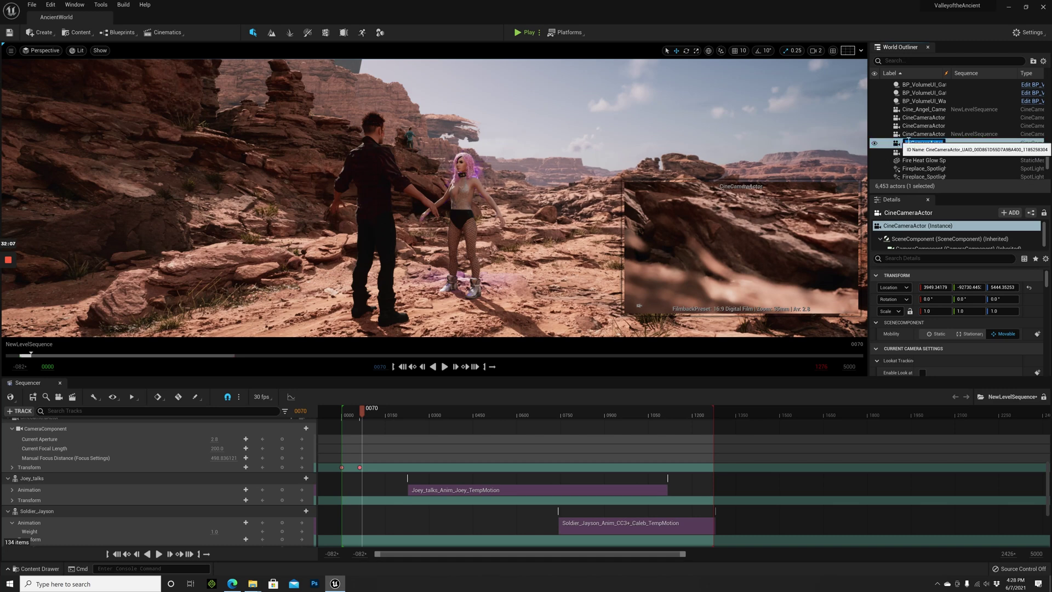
{"action": "left_click", "coordinate": [908, 142]}
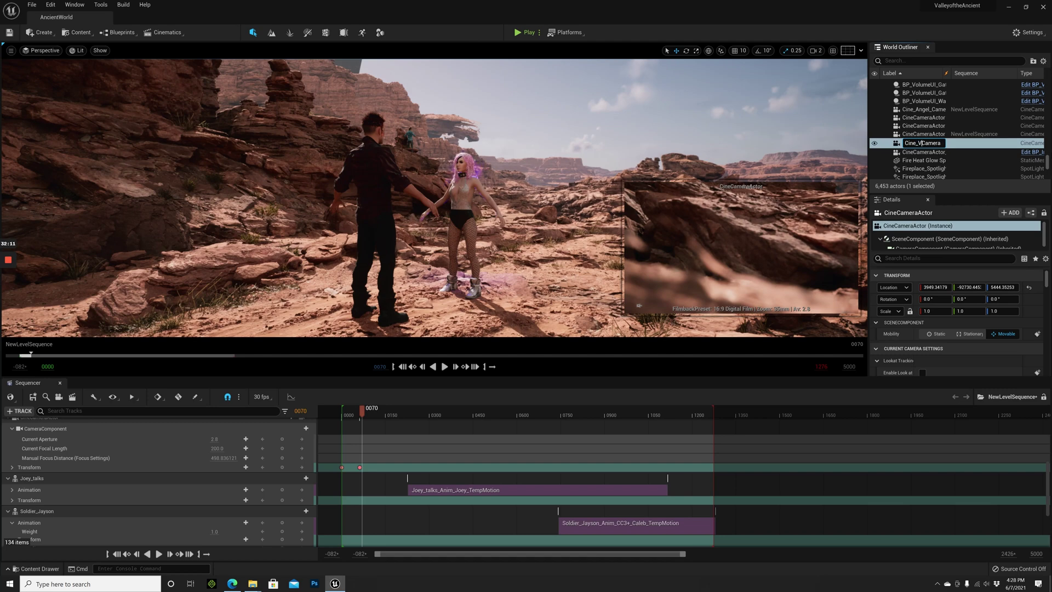
{"action": "type", "text": "_Vee_"}
{"action": "key", "text": "Return"}
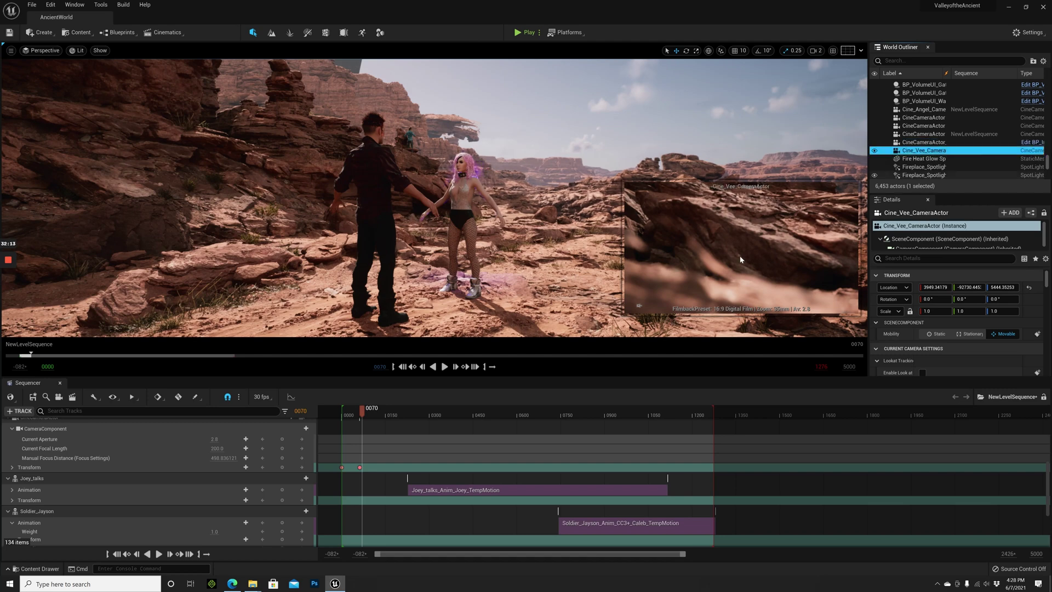
- Paste the pink-haired woman's location into the Vee camera and set its X to 4623.0
{"action": "left_click", "coordinate": [463, 215]}
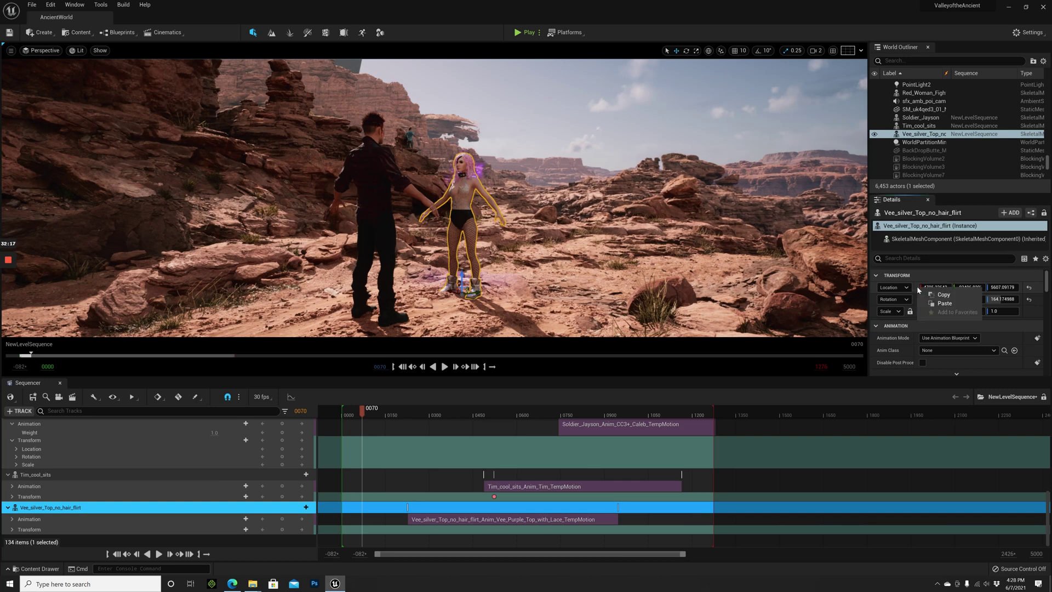
{"action": "left_click", "coordinate": [904, 61]}
{"action": "type", "text": "vee"}
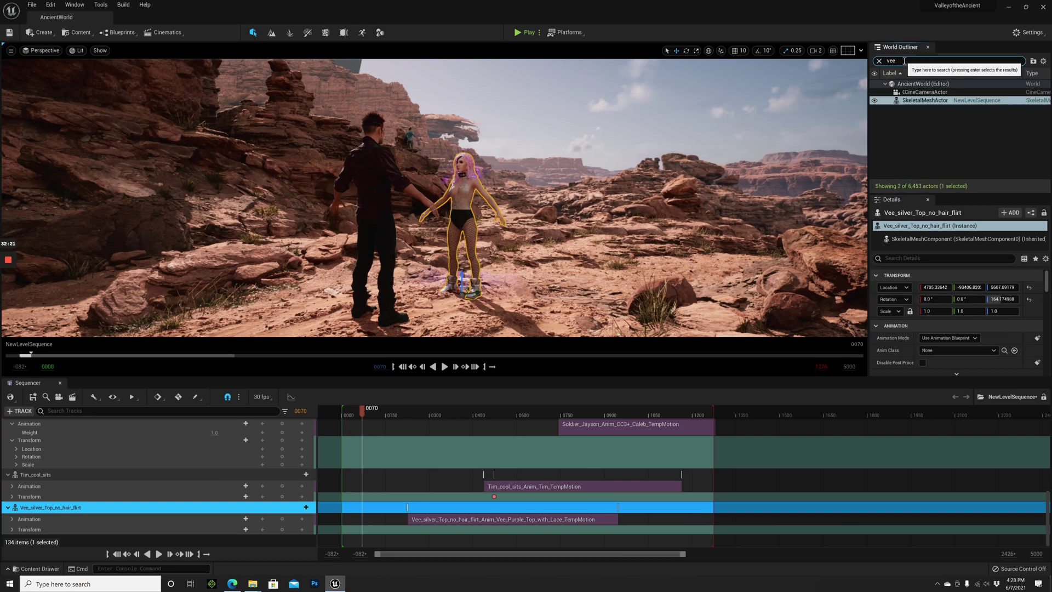
{"action": "left_click", "coordinate": [924, 92]}
{"action": "right_click", "coordinate": [913, 288]}
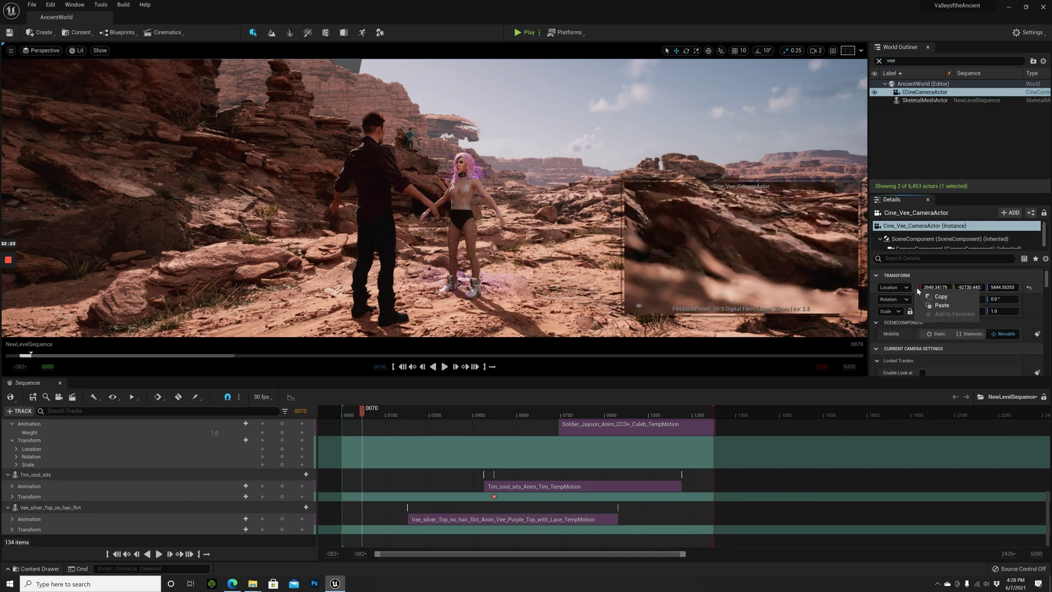
{"action": "left_click", "coordinate": [939, 305]}
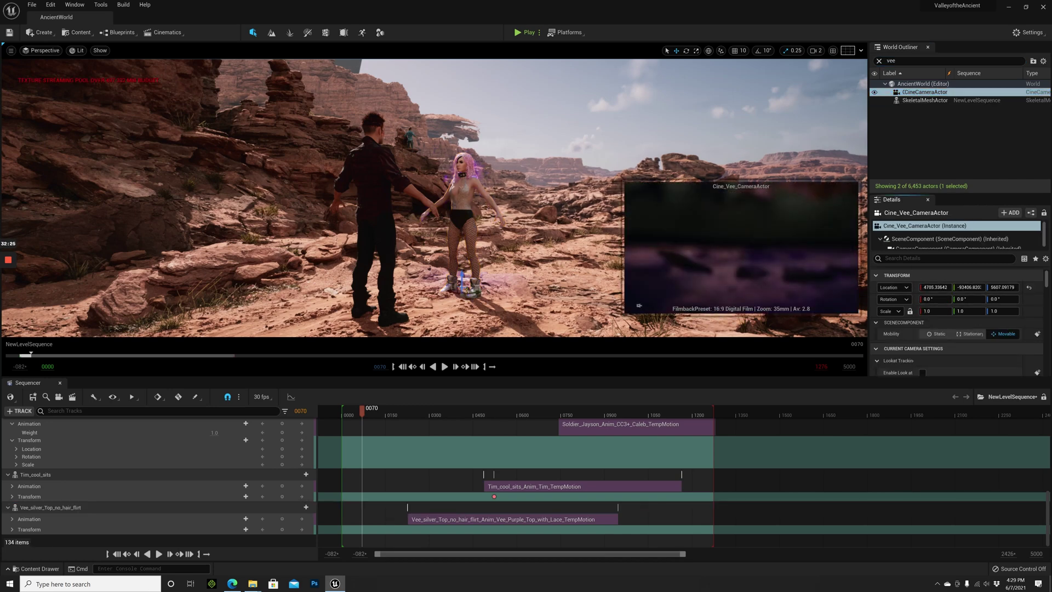
{"action": "left_click_drag", "start_coordinate": [936, 289], "coordinate": [891, 288]}
- Move the Vee camera up and right behind the man, framing the woman over his shoulder
{"action": "left_click_drag", "start_coordinate": [514, 291], "coordinate": [512, 182]}
{"action": "left_click_drag", "start_coordinate": [969, 287], "coordinate": [950, 287]}
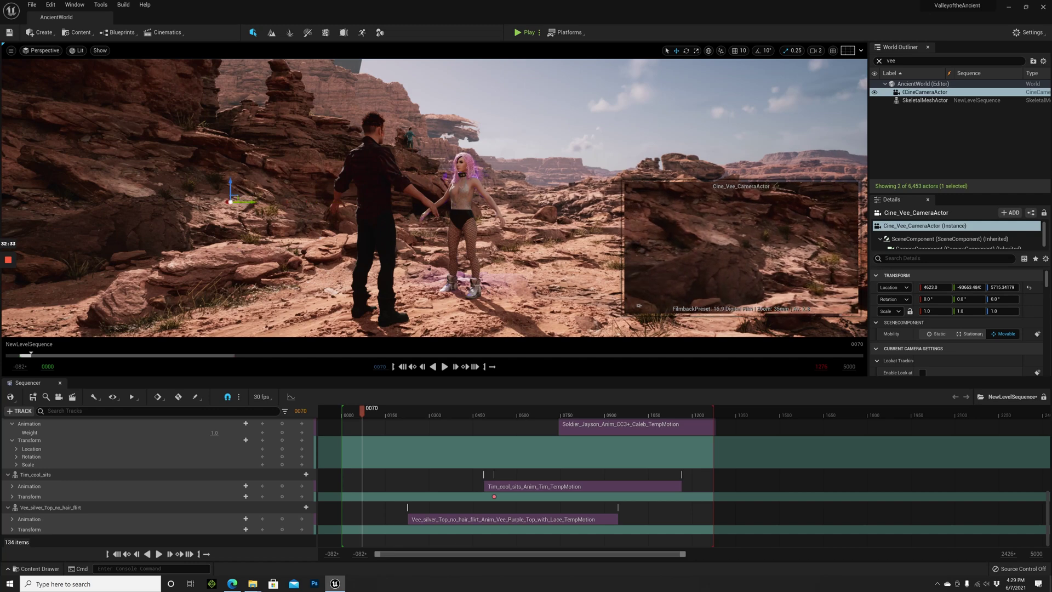
{"action": "left_click_drag", "start_coordinate": [226, 202], "coordinate": [384, 294]}
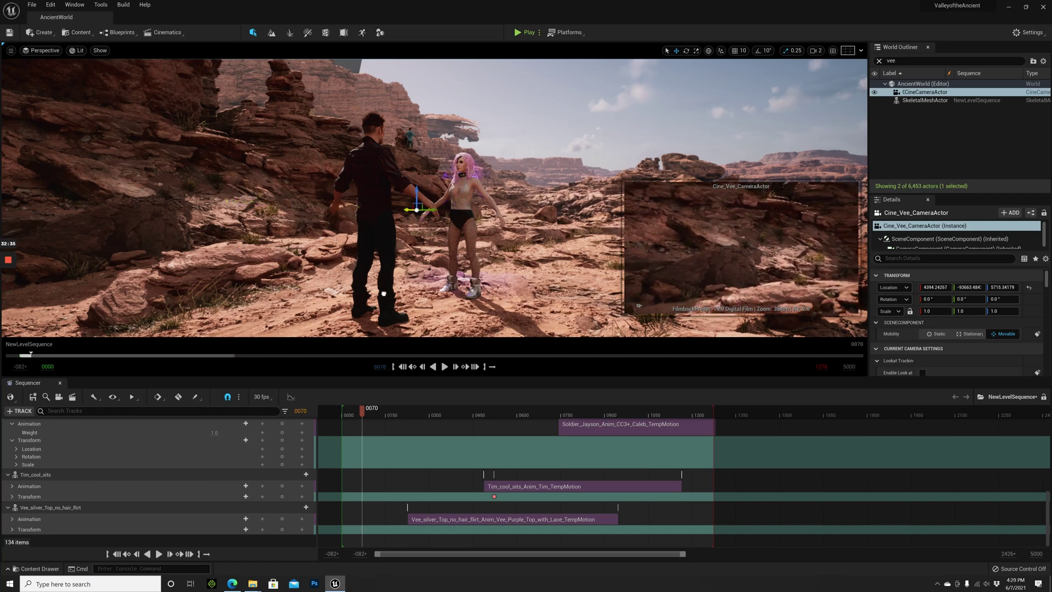
{"action": "left_click_drag", "start_coordinate": [431, 209], "coordinate": [231, 203]}
{"action": "key", "text": "w"}
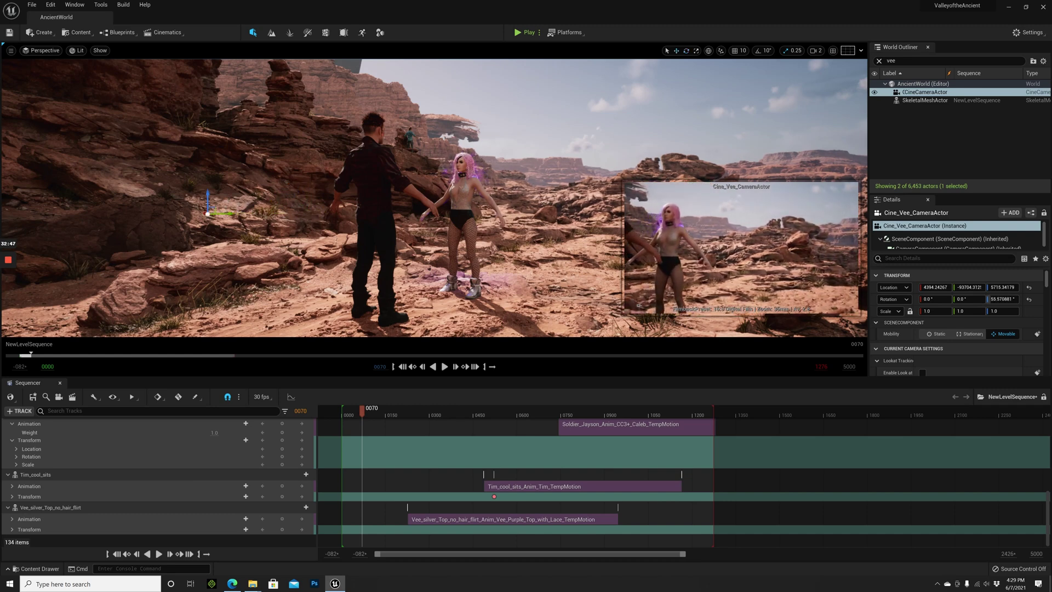
{"action": "key", "text": "a"}
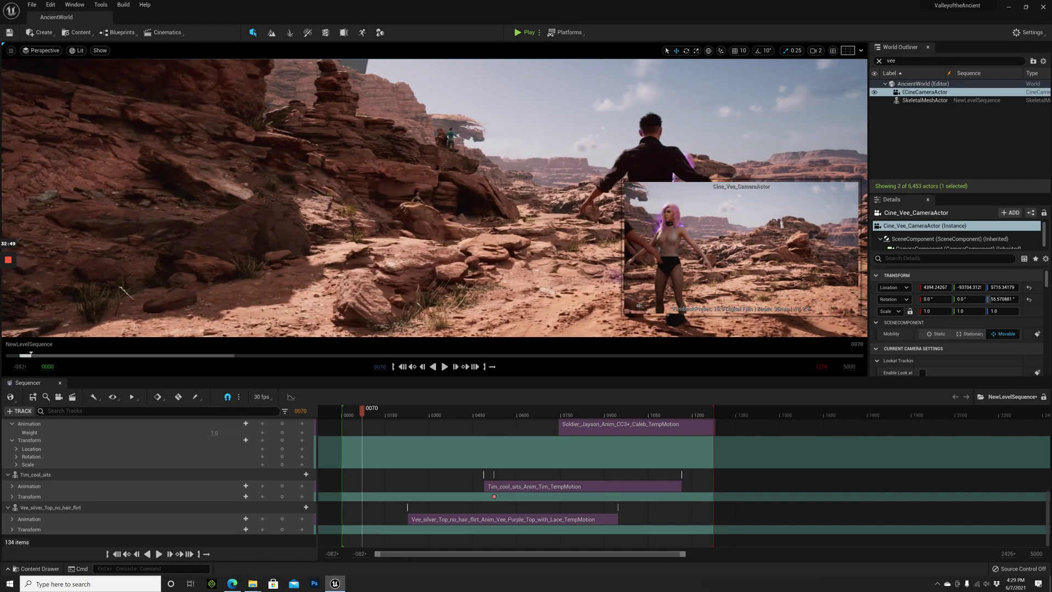
{"action": "key", "text": "d"}
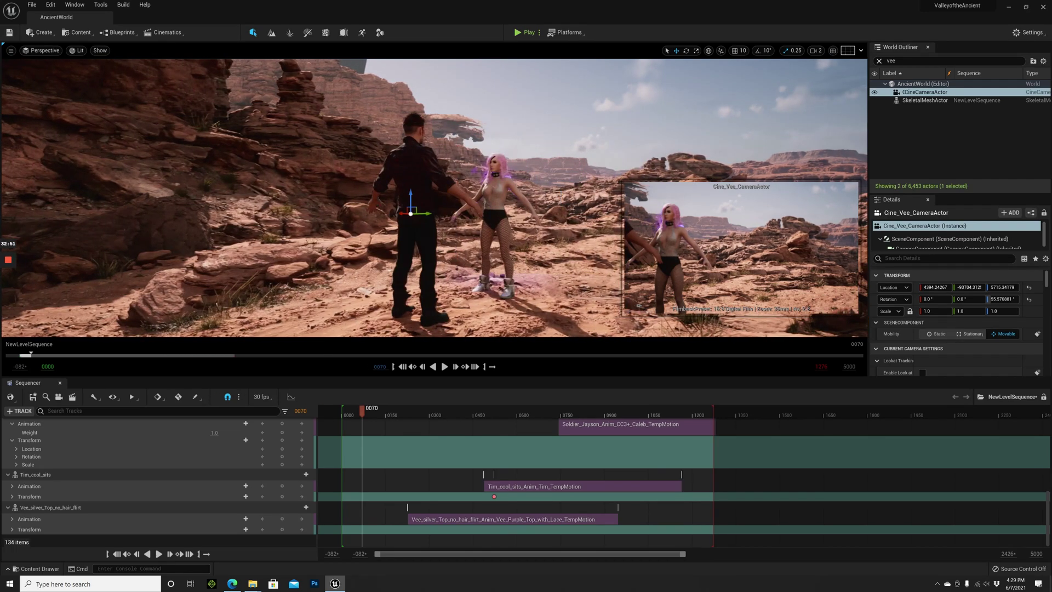
{"action": "left_click_drag", "start_coordinate": [400, 213], "coordinate": [259, 87]}
- Set the Vee camera's Current Focal Length to 150 mm
{"action": "left_click", "coordinate": [903, 259]}
{"action": "type", "text": "focal"}
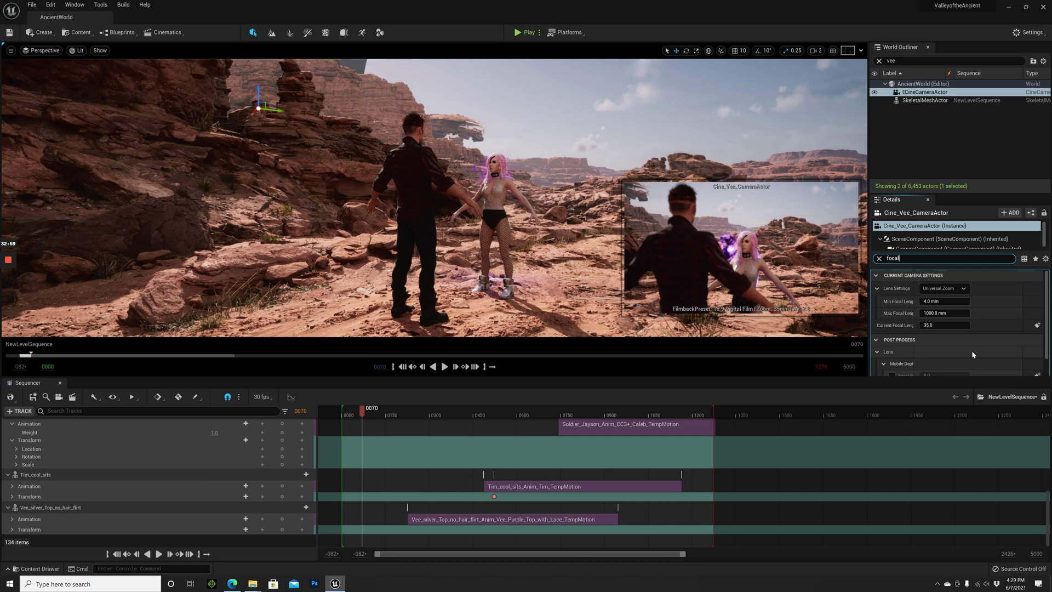
{"action": "scroll", "coordinate": [962, 346], "scroll_direction": "down", "scroll_amount": 1}
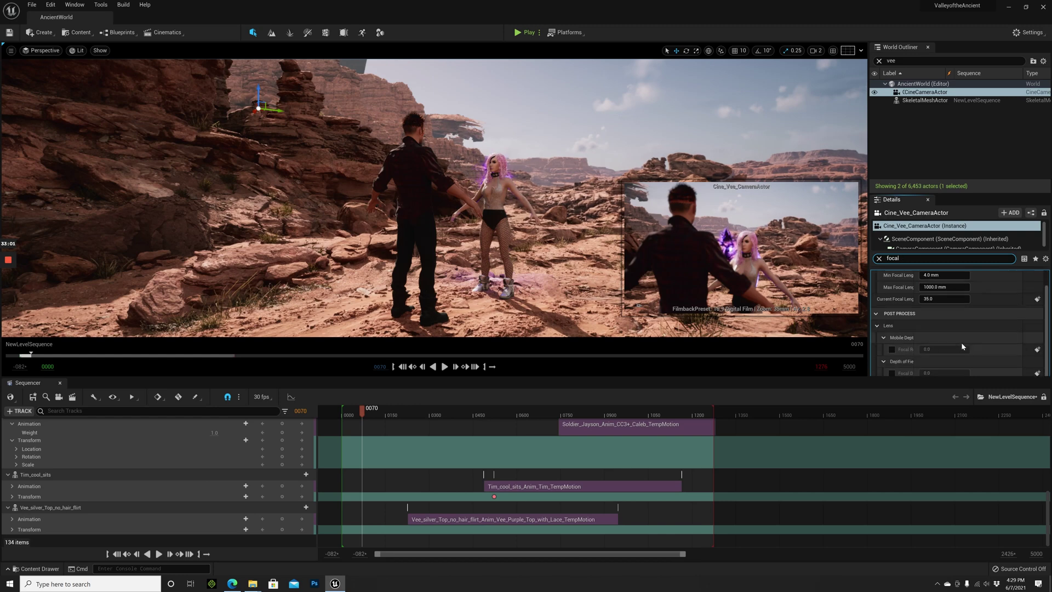
{"action": "left_click", "coordinate": [945, 300]}
{"action": "type", "text": "150"}
{"action": "key", "text": "Return"}
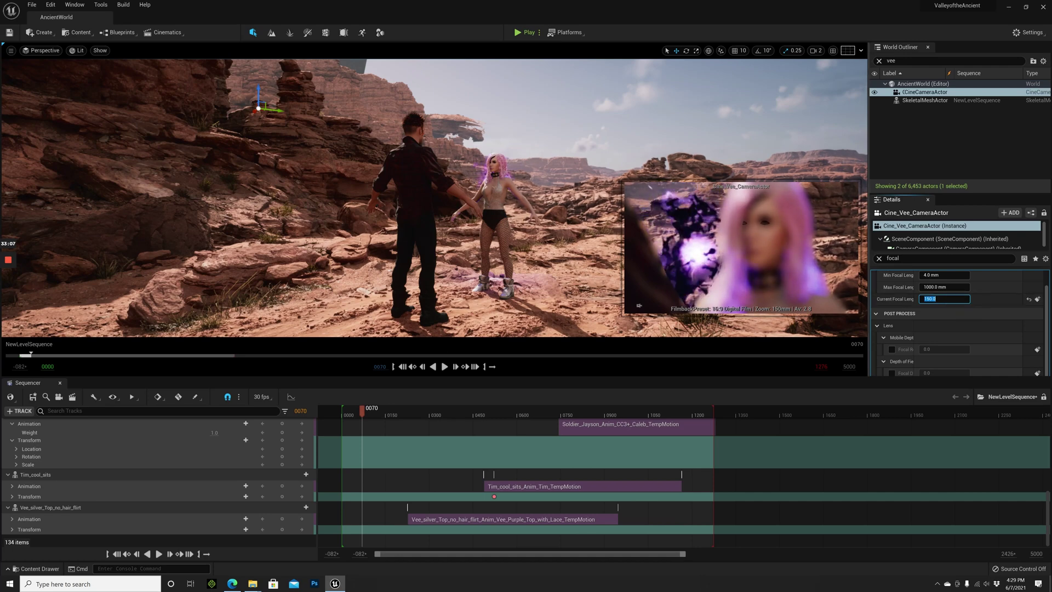
- Switch to manual focus and pick the woman's face as the focus point
{"action": "left_click", "coordinate": [878, 259]}
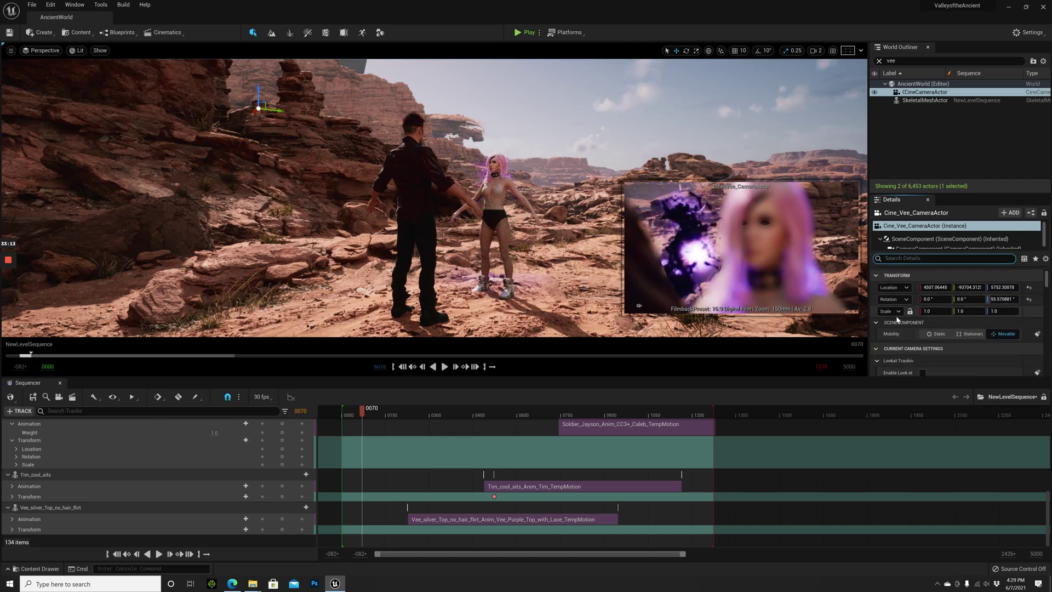
{"action": "type", "text": "focus"}
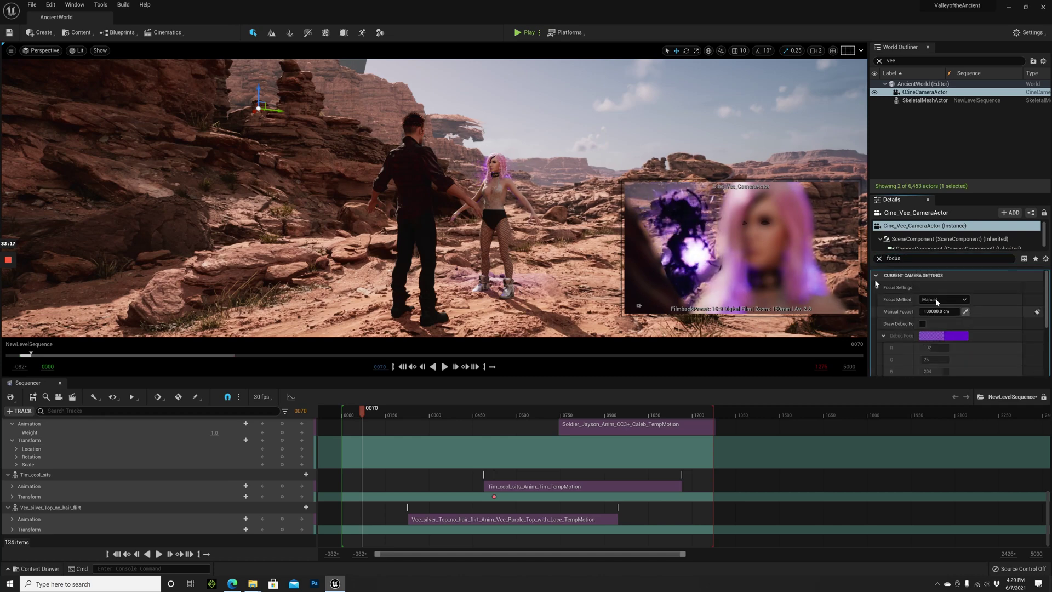
{"action": "left_click", "coordinate": [495, 167]}
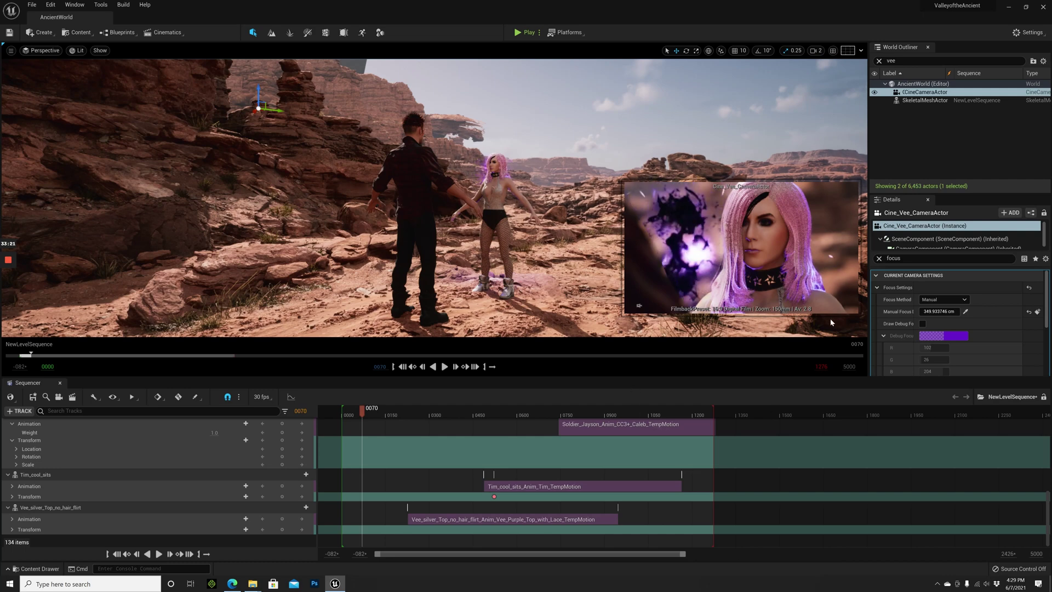
{"action": "left_click", "coordinate": [878, 259]}
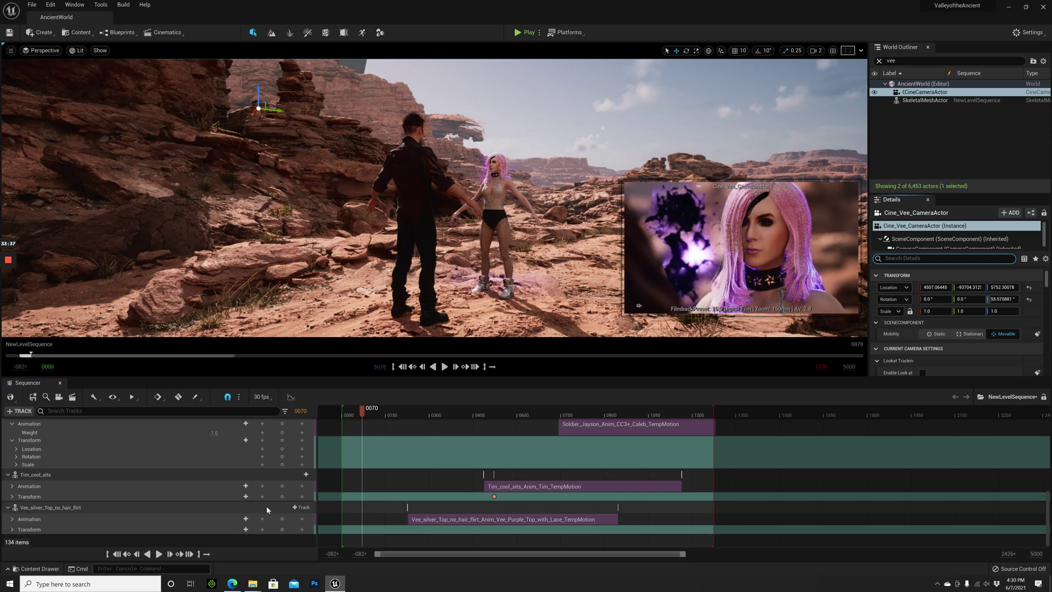
- Add a Transform key for Cine_Vee_CameraActor at frame 228 and play the sequence back
{"action": "left_click", "coordinate": [363, 414]}
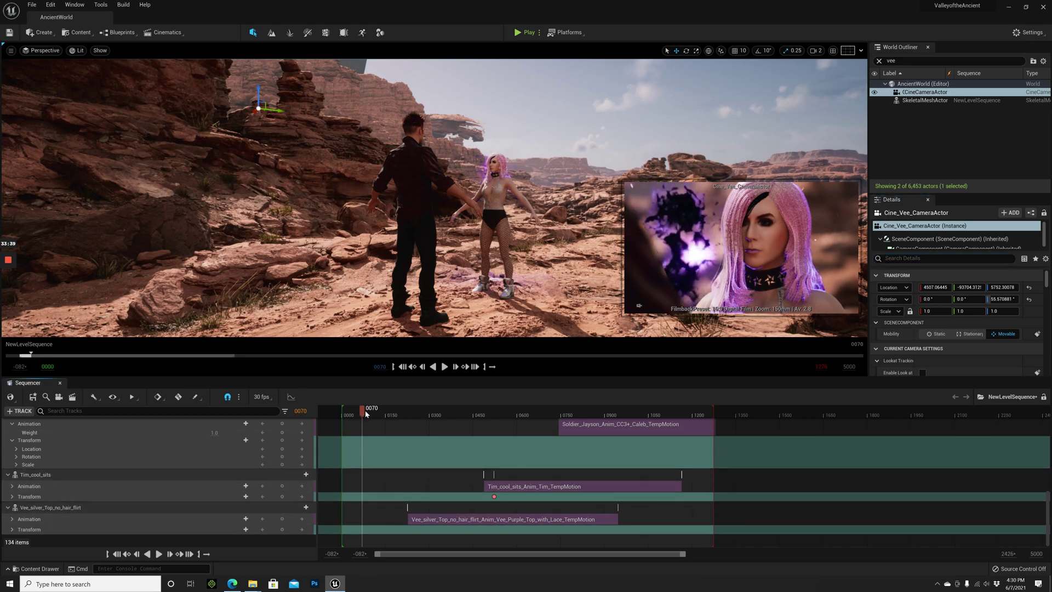
{"action": "left_click_drag", "start_coordinate": [396, 410], "coordinate": [407, 413]}
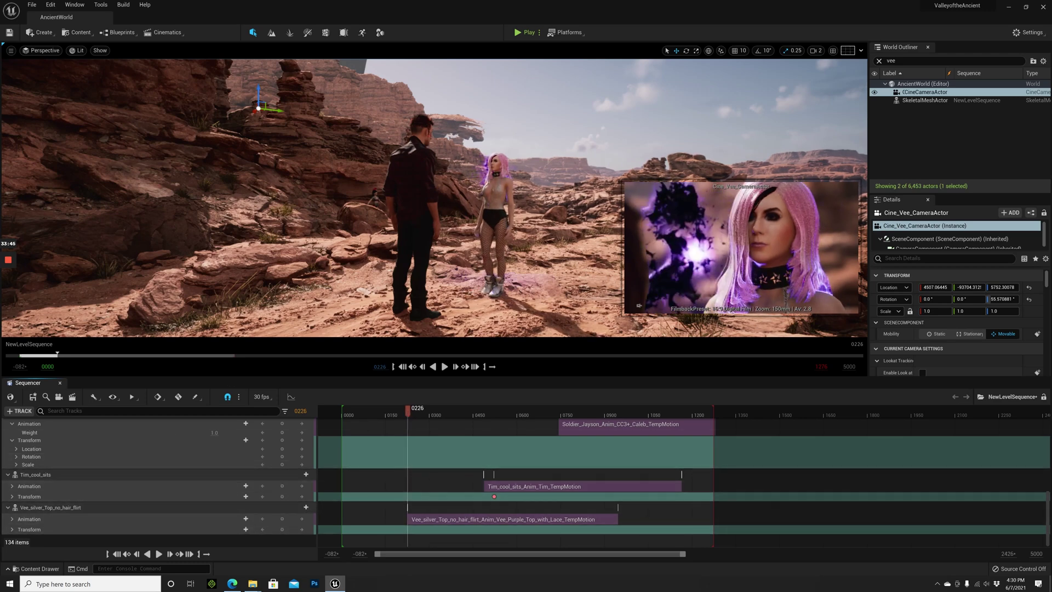
{"action": "left_click", "coordinate": [902, 91]}
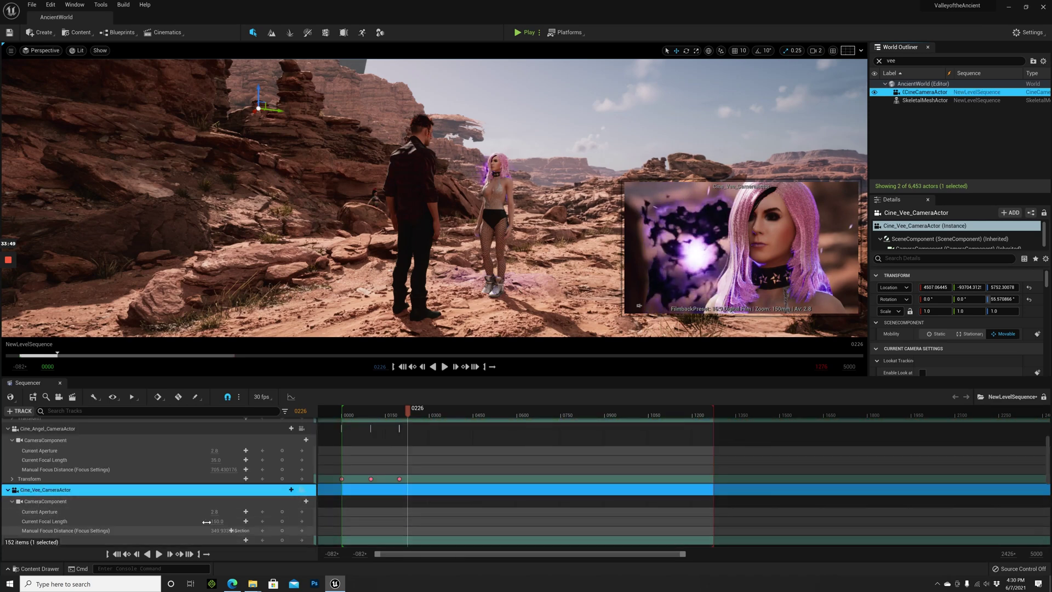
{"action": "scroll", "coordinate": [206, 522], "scroll_direction": "down", "scroll_amount": 2}
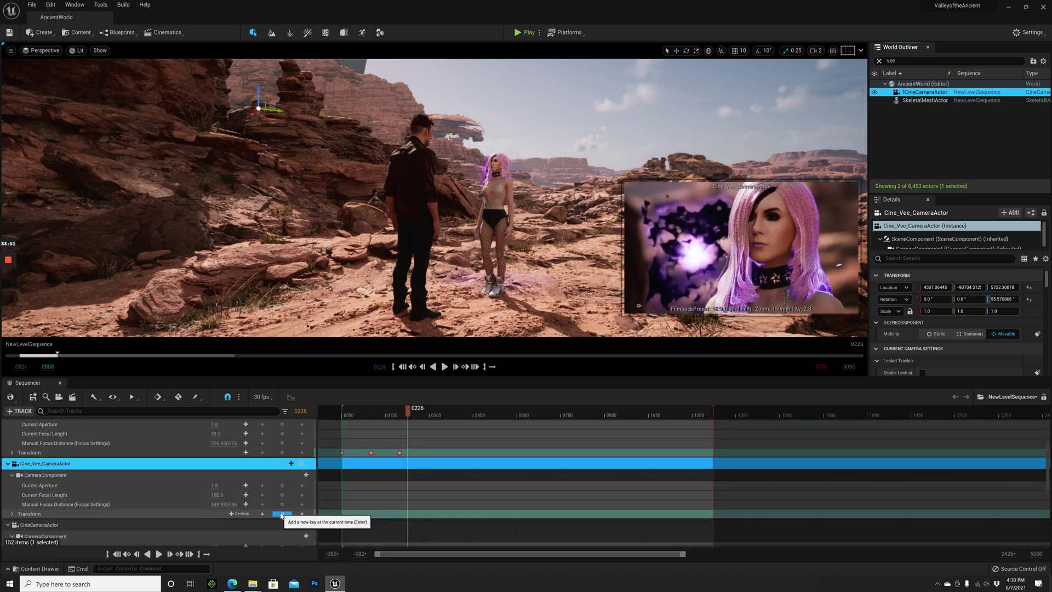
{"action": "left_click", "coordinate": [281, 515]}
{"action": "left_click", "coordinate": [408, 411]}
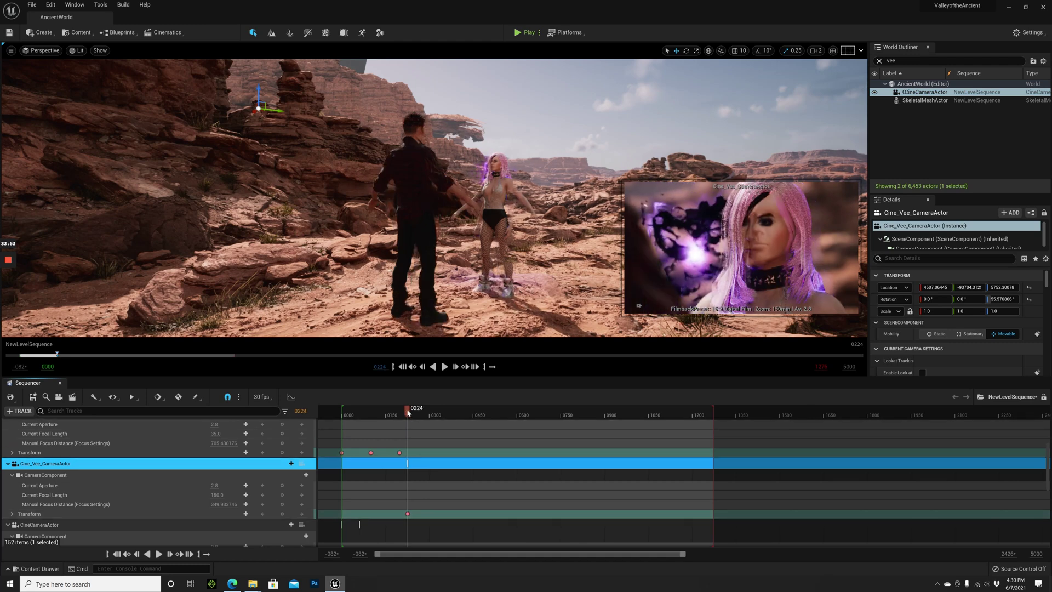
{"action": "key", "text": "space"}
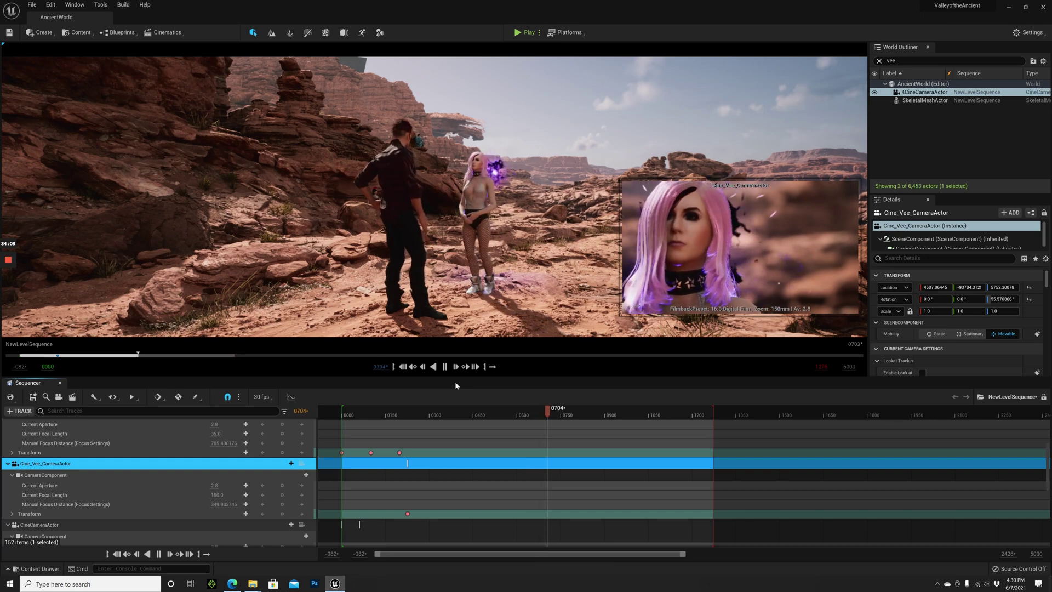
{"action": "key", "text": "space"}
- Nudge the Vee camera slightly along X and replay the sequence up to frame 463
{"action": "left_click_drag", "start_coordinate": [937, 288], "coordinate": [931, 288]}
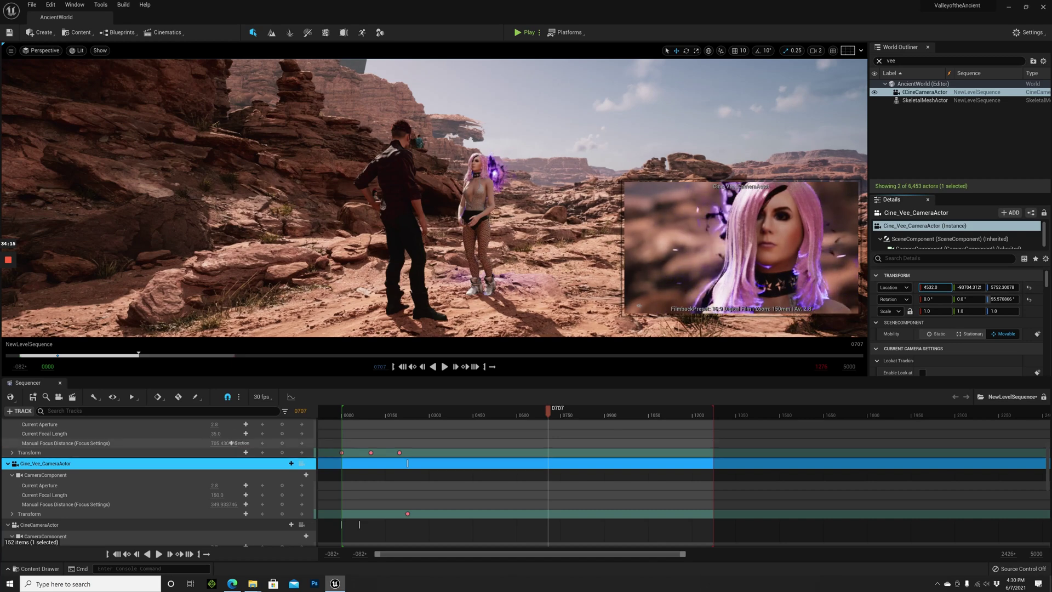
{"action": "left_click", "coordinate": [523, 414]}
{"action": "left_click_drag", "start_coordinate": [514, 414], "coordinate": [410, 418]}
{"action": "key", "text": "space"}
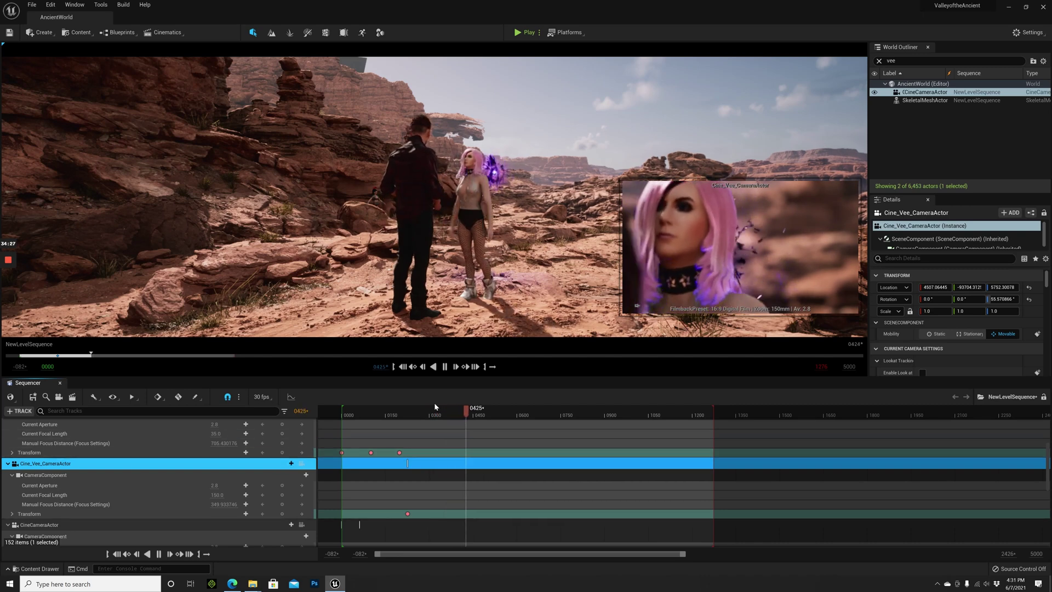
{"action": "key", "text": "space"}
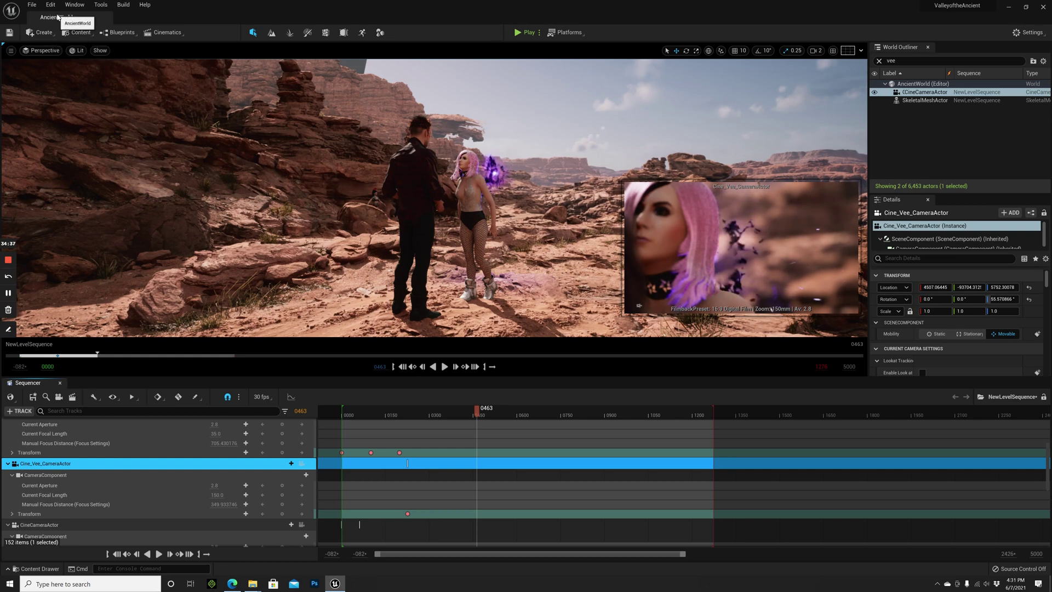
- Place a new Cine Camera Actor and move it along Y and X toward the characters
{"action": "left_click", "coordinate": [39, 32]}
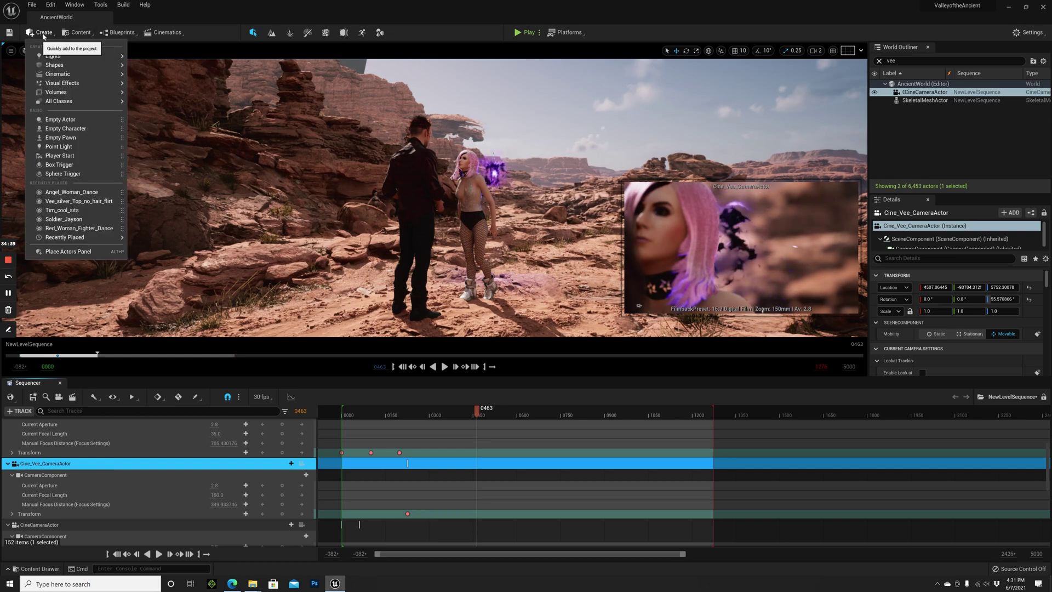
{"action": "mouse_move", "coordinate": [57, 74]}
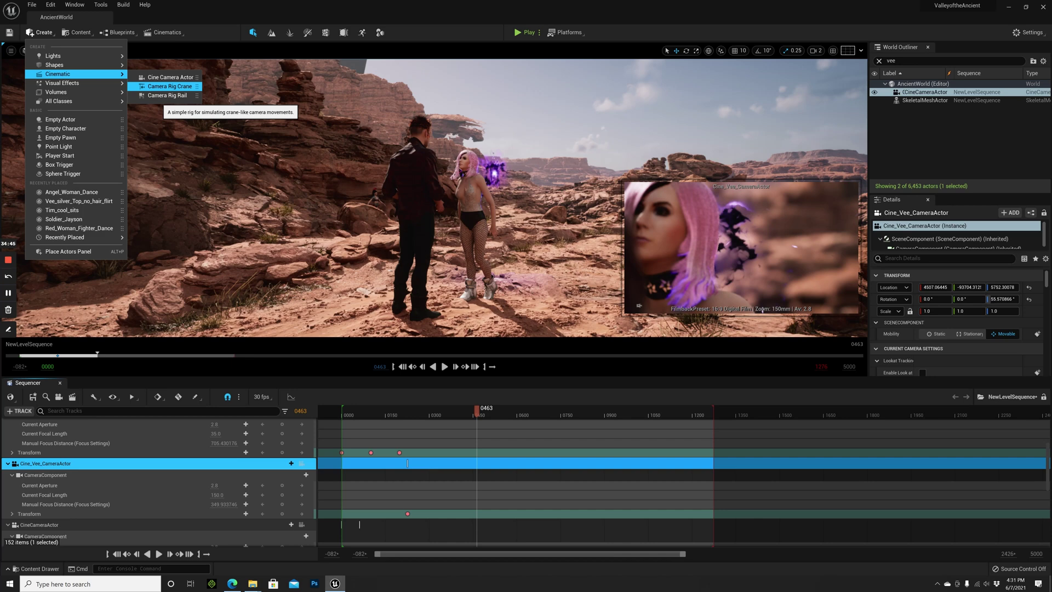
{"action": "left_click", "coordinate": [170, 77]}
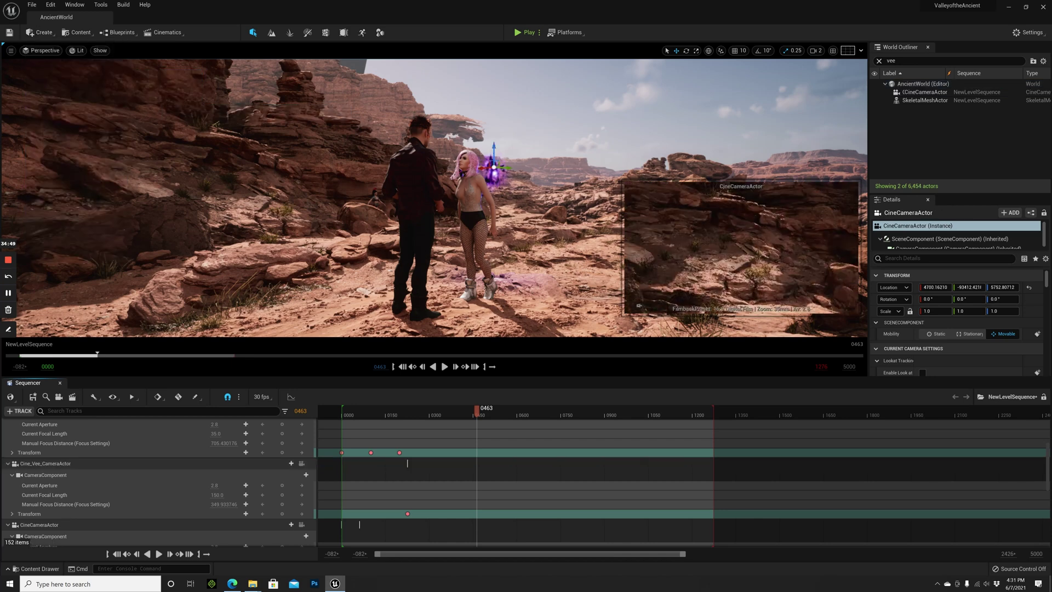
{"action": "left_click_drag", "start_coordinate": [510, 170], "coordinate": [431, 215]}
{"action": "key", "text": "w"}
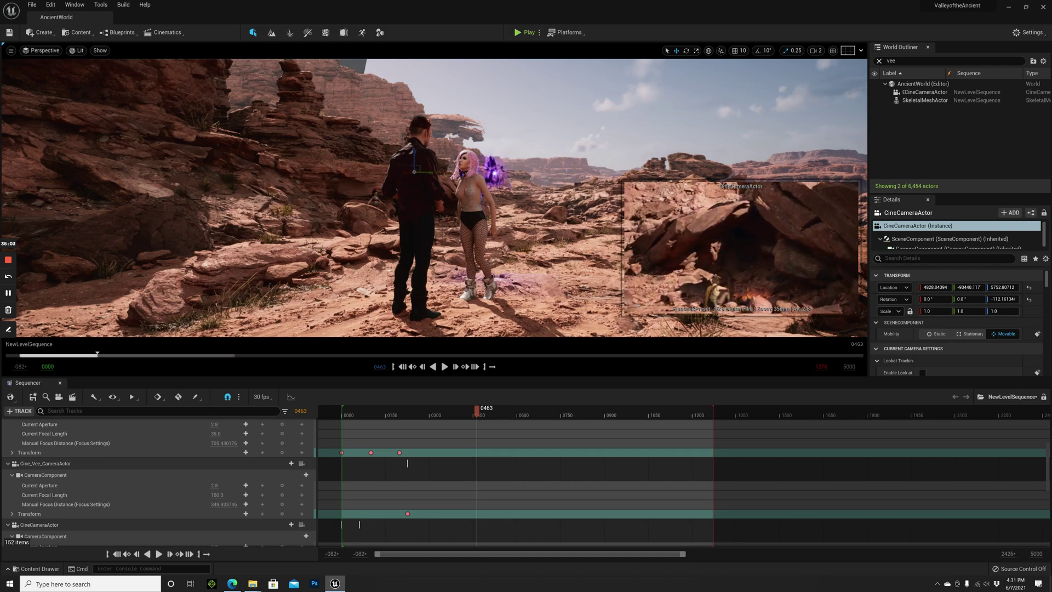
{"action": "left_click_drag", "start_coordinate": [406, 172], "coordinate": [554, 155]}
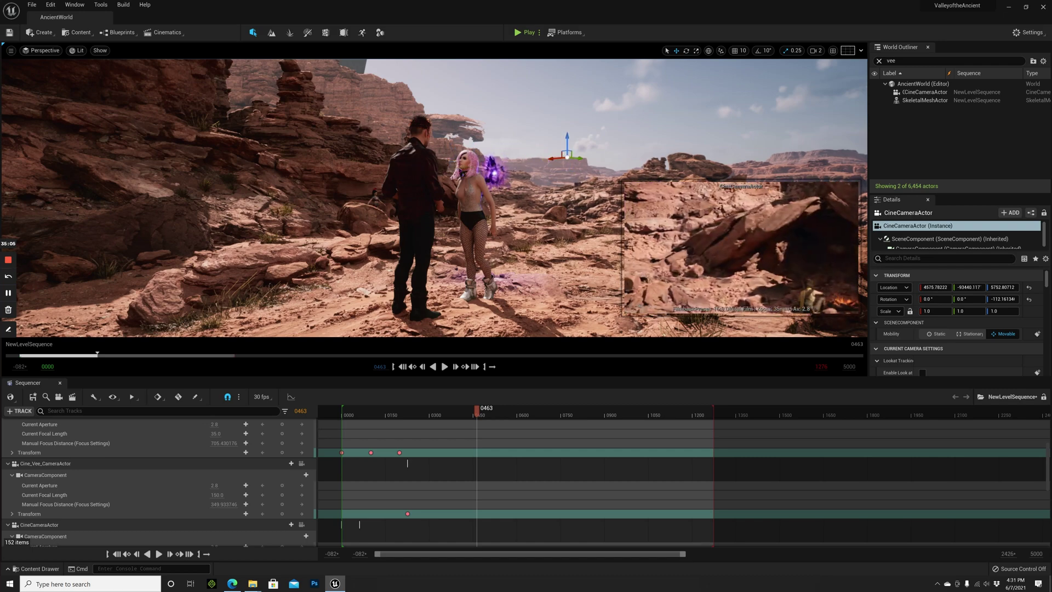
{"action": "right_click_drag", "start_coordinate": [553, 155], "coordinate": [493, 155]}
- Shift the camera along X and Y to sit behind the man, with both characters in view
{"action": "key", "text": "d"}
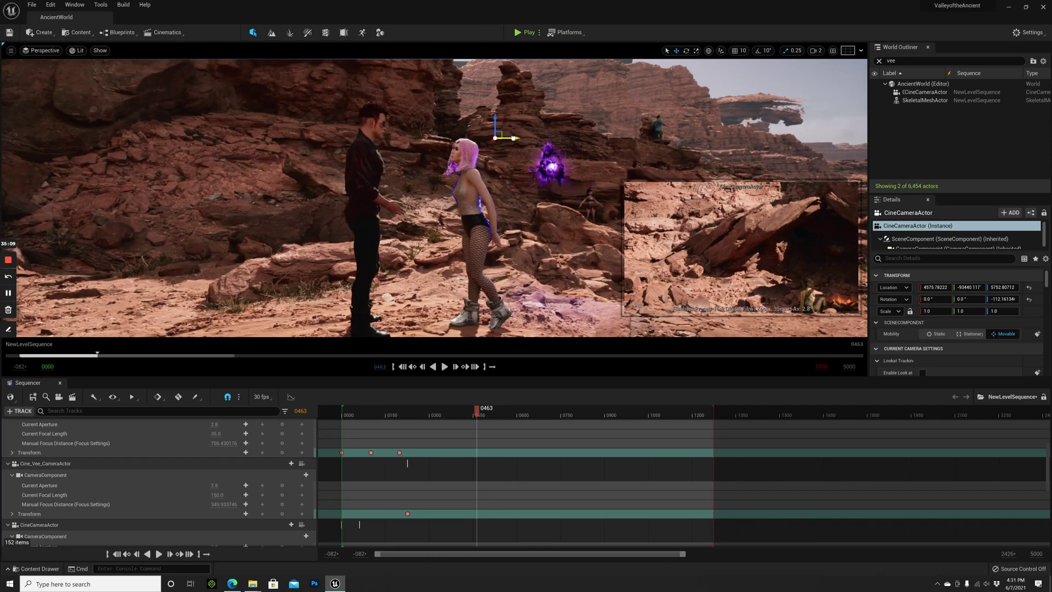
{"action": "left_click_drag", "start_coordinate": [512, 138], "coordinate": [441, 138]}
{"action": "key", "text": "w"}
{"action": "right_click_drag", "start_coordinate": [441, 138], "coordinate": [507, 134]}
{"action": "key", "text": "a"}
{"action": "right_click_drag", "start_coordinate": [298, 180], "coordinate": [290, 179]}
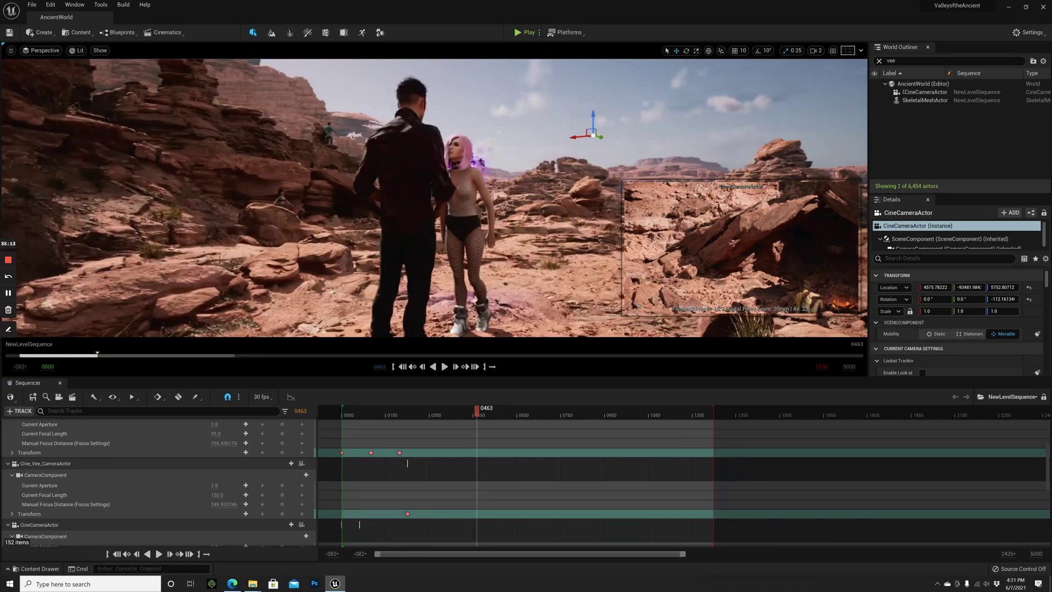
{"action": "left_click_drag", "start_coordinate": [576, 136], "coordinate": [813, 136]}
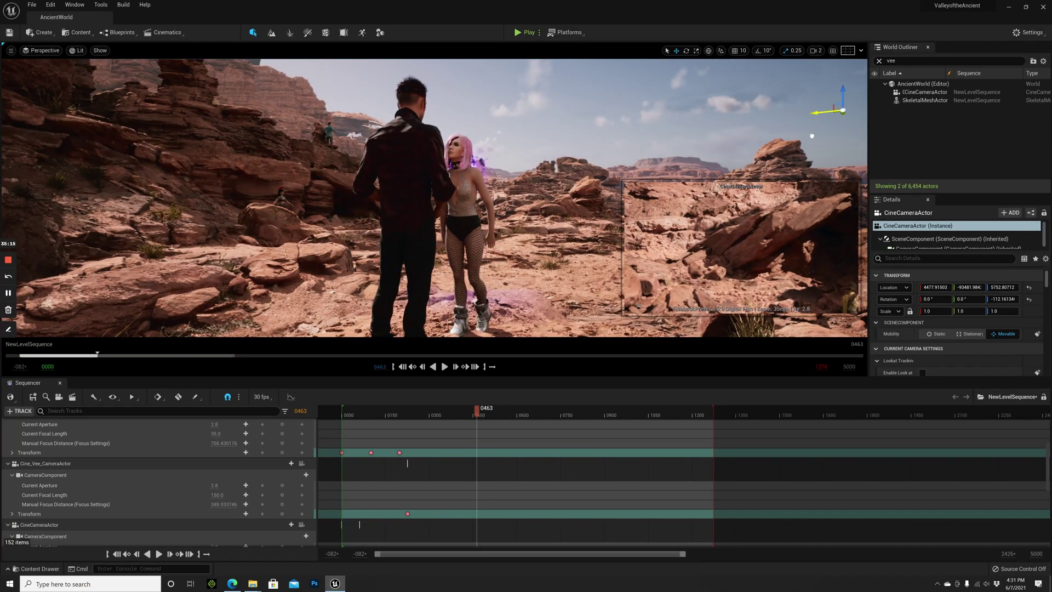
{"action": "key", "text": "d"}
{"action": "right_click_drag", "start_coordinate": [812, 137], "coordinate": [747, 137]}
{"action": "left_click_drag", "start_coordinate": [444, 118], "coordinate": [298, 110]}
- Rotate the camera to face both characters and pull it back to X 4316.0
{"action": "key", "text": "e"}
{"action": "left_click_drag", "start_coordinate": [367, 110], "coordinate": [377, 138]}
{"action": "key", "text": "w"}
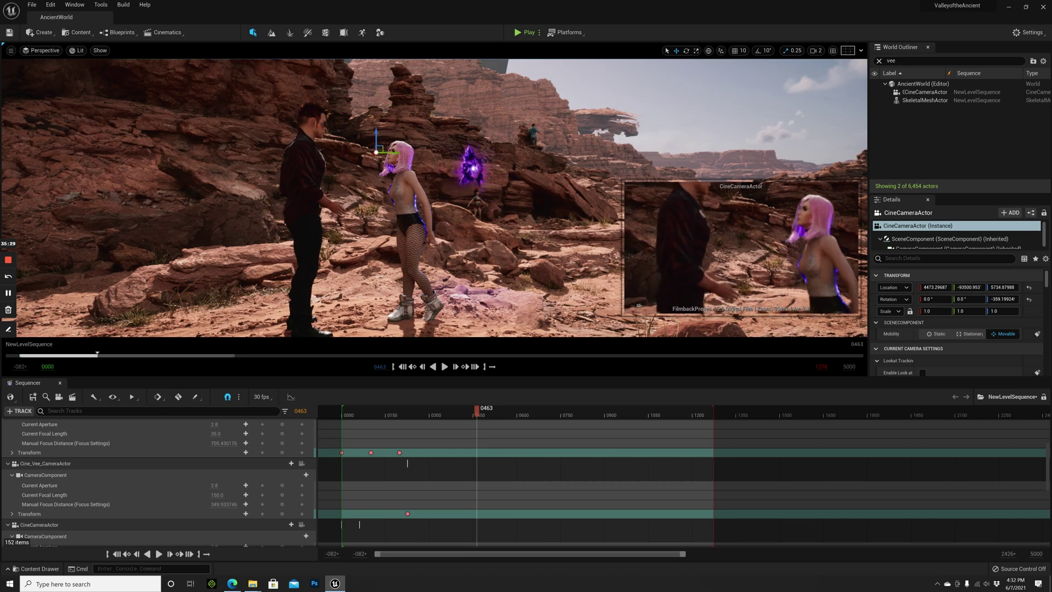
{"action": "left_click_drag", "start_coordinate": [932, 287], "coordinate": [894, 285]}
{"action": "right_click_drag", "start_coordinate": [432, 197], "coordinate": [425, 197]}
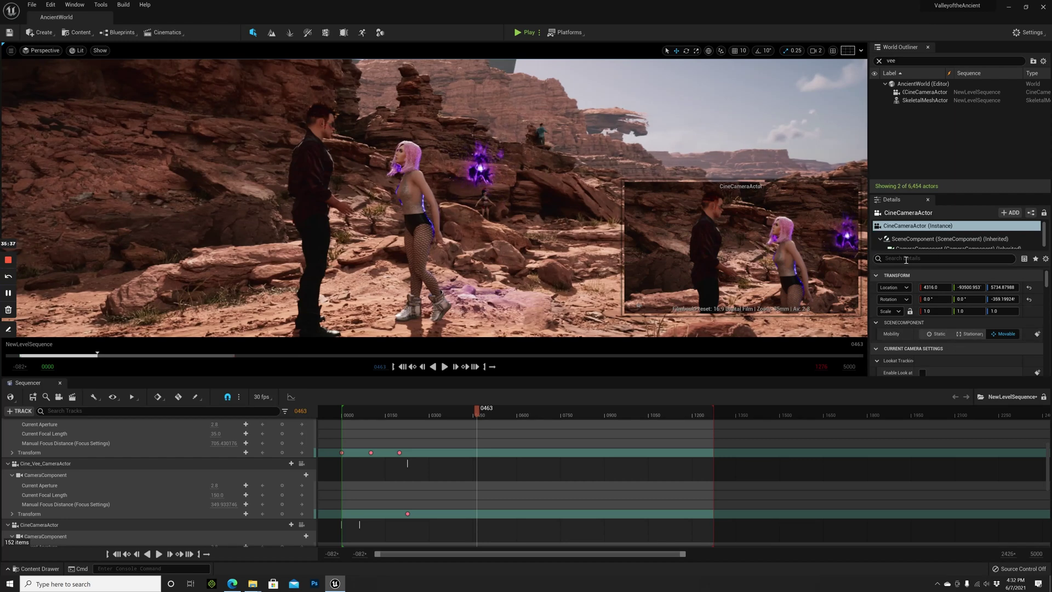
- Set Manual Focus Distance to about 588.6 cm, checking it briefly with Draw Debug Focus
{"action": "left_click", "coordinate": [925, 258]}
{"action": "type", "text": "focus"}
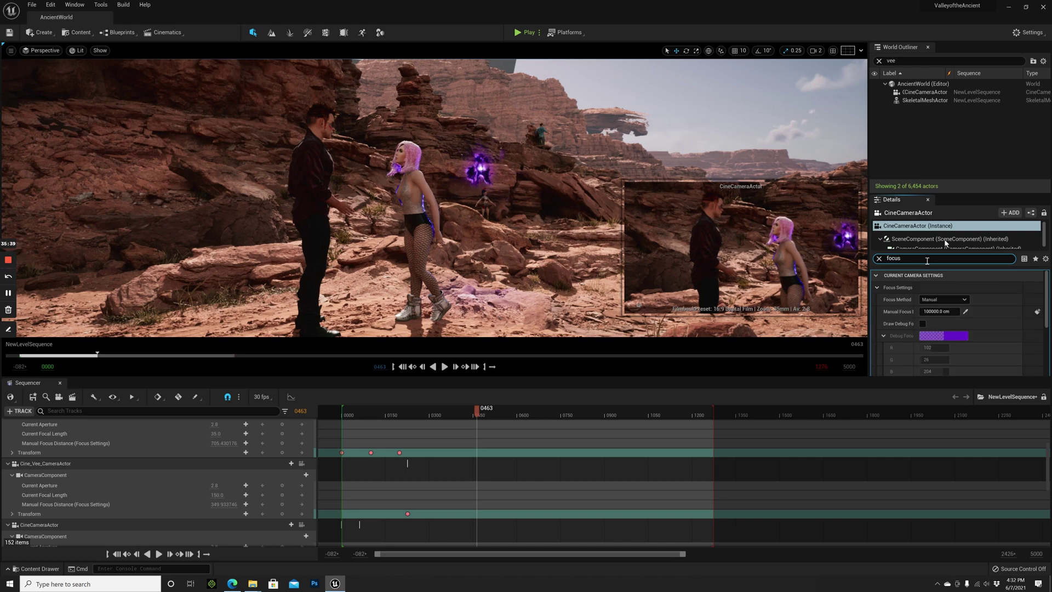
{"action": "left_click_drag", "start_coordinate": [938, 312], "coordinate": [928, 312]}
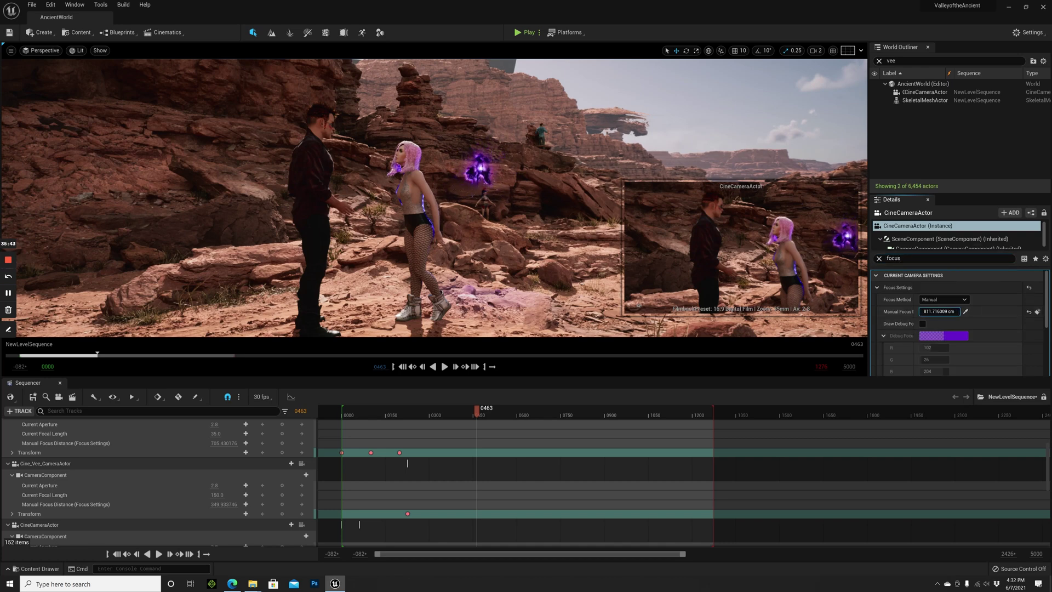
{"action": "left_click_drag", "start_coordinate": [939, 311], "coordinate": [927, 311]}
{"action": "left_click", "coordinate": [921, 323]}
{"action": "left_click", "coordinate": [922, 324]}
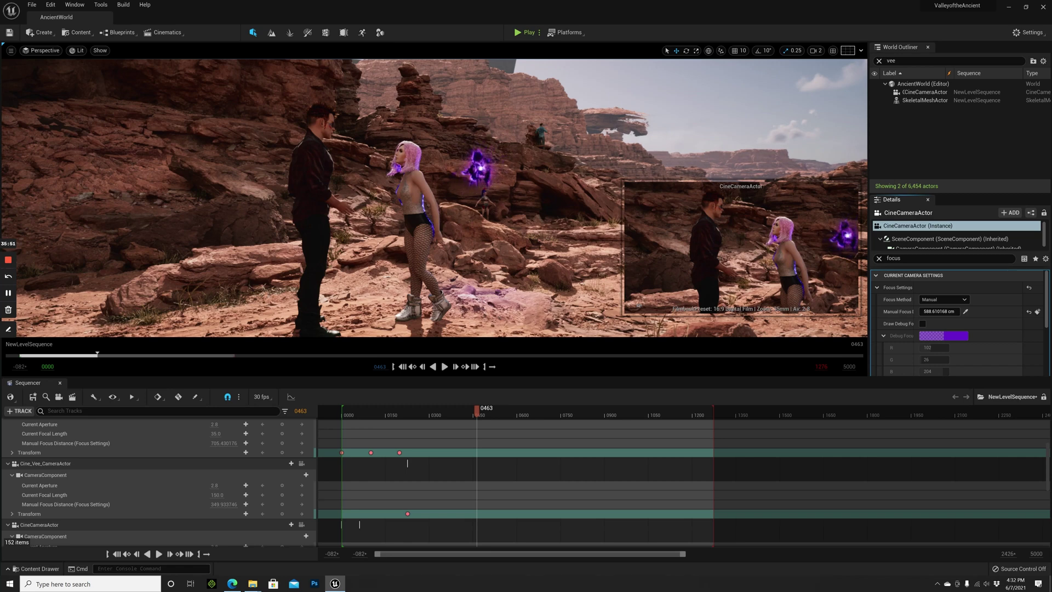
{"action": "left_click_drag", "start_coordinate": [479, 415], "coordinate": [409, 415]}
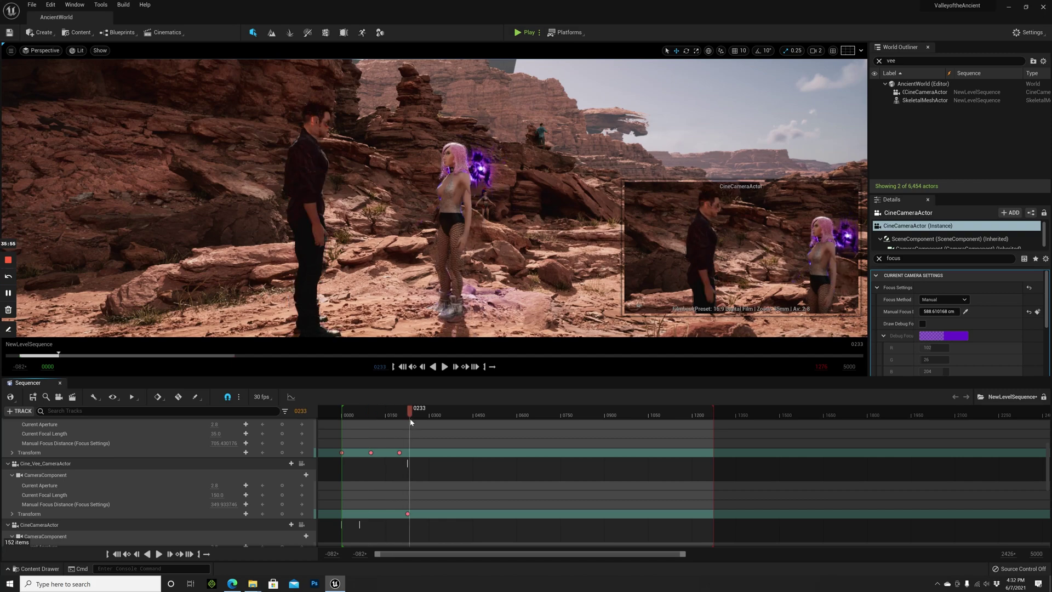
- Fly the view around the two dancers, then select Vee_silver_Top_no_hair_flirt, the pink-haired woman
{"action": "mouse_move", "coordinate": [433, 197]}
{"action": "right_mouse_down"}
{"action": "mouse_move", "coordinate": [293, 169]}
{"action": "mouse_move", "coordinate": [432, 198]}
{"action": "mouse_move", "coordinate": [428, 187]}
{"action": "mouse_move", "coordinate": [432, 197]}
{"action": "right_mouse_up"}
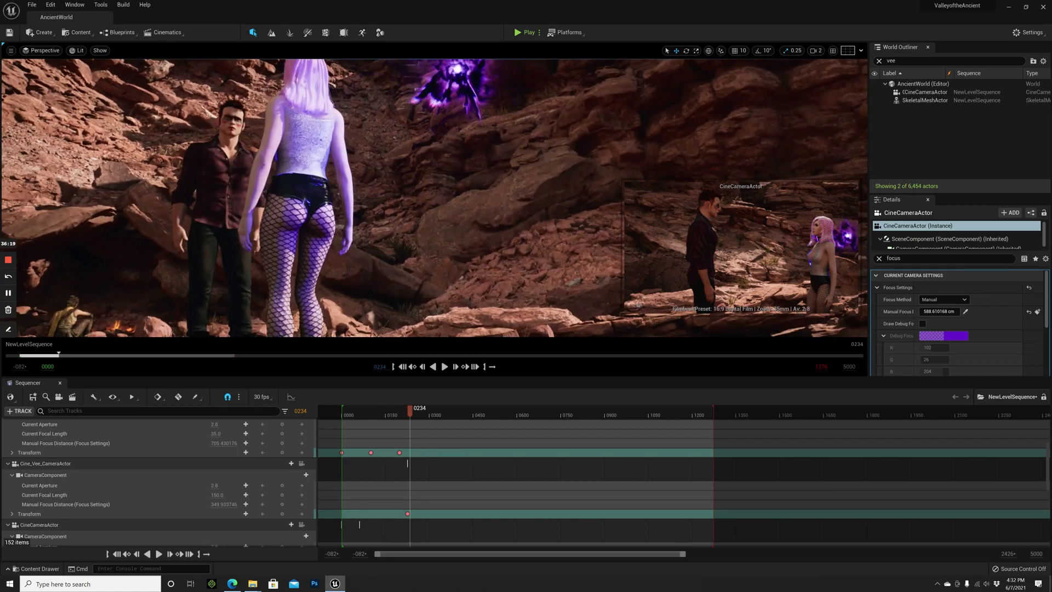
{"action": "right_click_drag", "start_coordinate": [435, 197], "coordinate": [374, 219]}
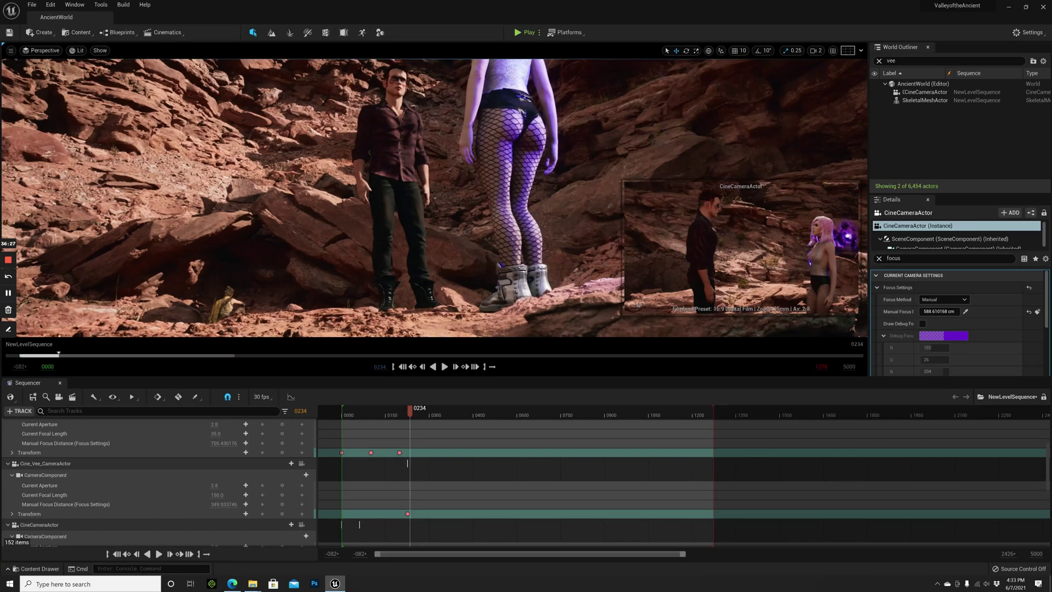
{"action": "right_click_drag", "start_coordinate": [379, 204], "coordinate": [375, 208]}
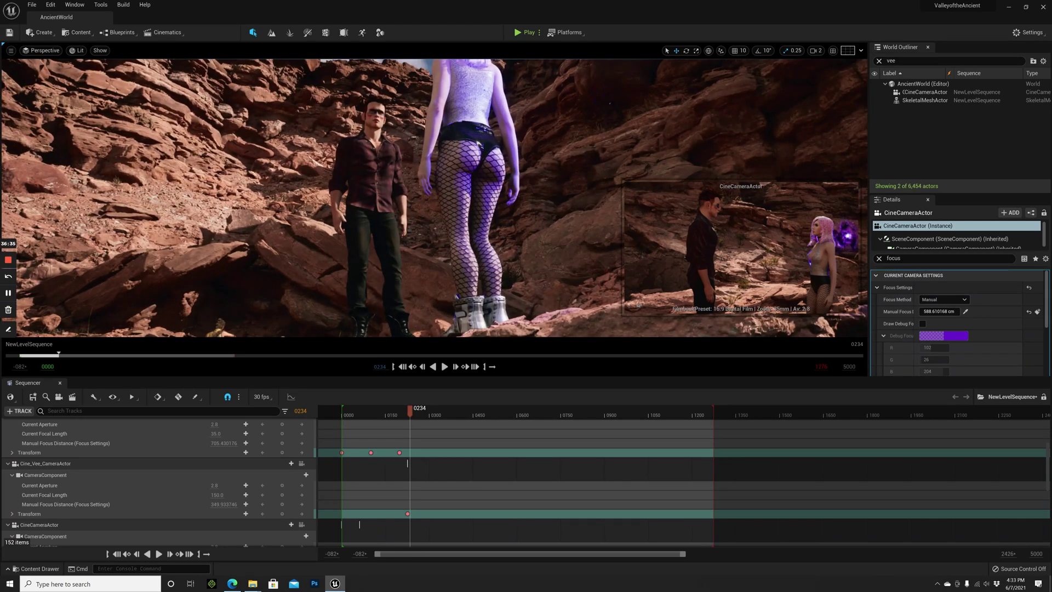
{"action": "key", "text": "w"}
{"action": "mouse_move", "coordinate": [376, 208]}
{"action": "right_mouse_down"}
{"action": "mouse_move", "coordinate": [354, 196]}
{"action": "mouse_move", "coordinate": [354, 180]}
{"action": "mouse_move", "coordinate": [378, 204]}
{"action": "mouse_move", "coordinate": [396, 205]}
{"action": "mouse_move", "coordinate": [379, 202]}
{"action": "right_mouse_up"}
{"action": "key", "text": "a"}
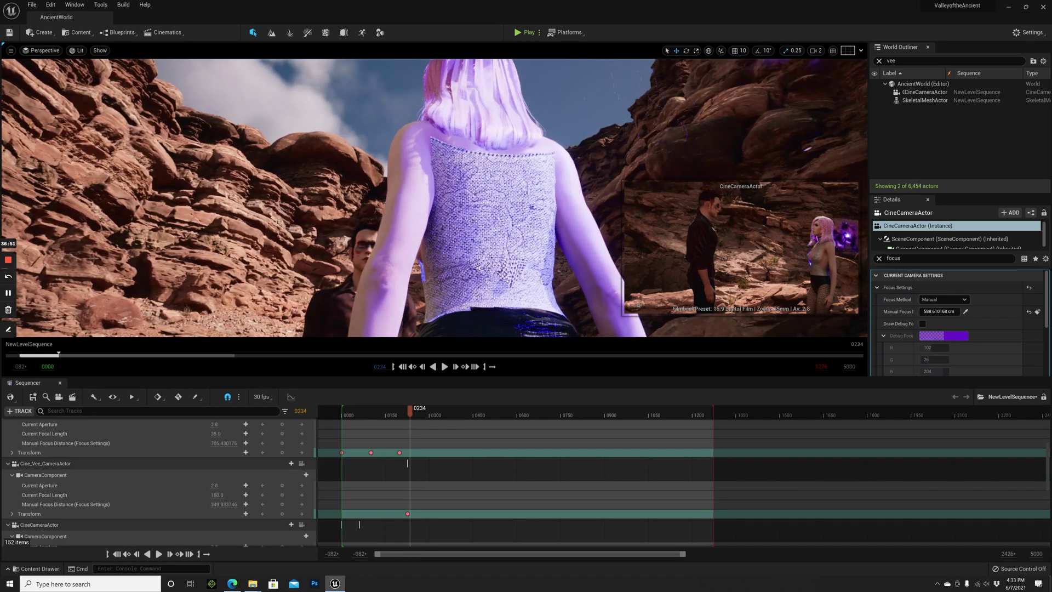
{"action": "left_click", "coordinate": [482, 219]}
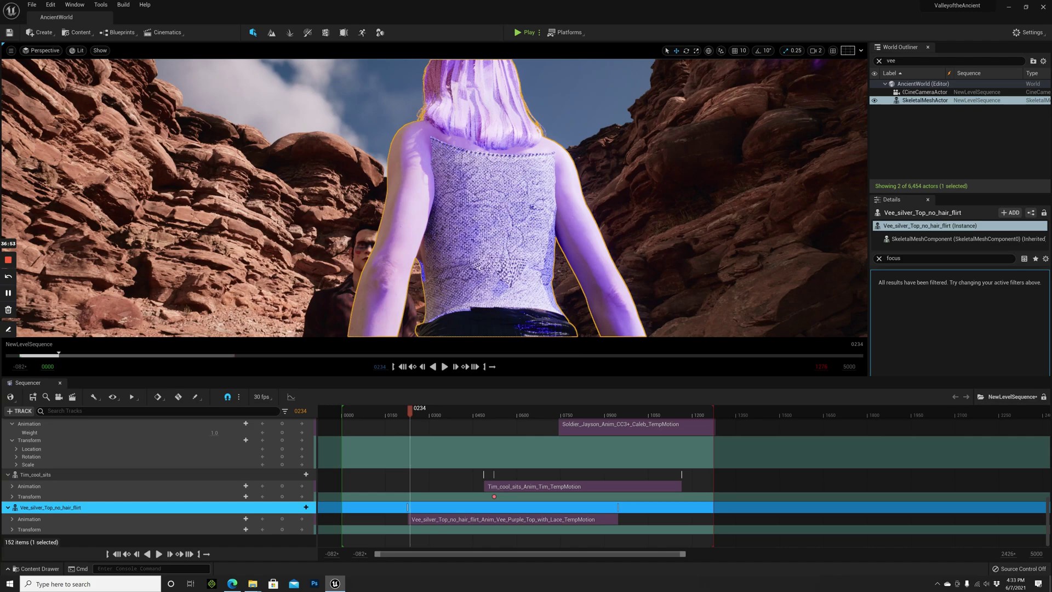
- Play the sequence through to frame 0581, then tilt the view up toward the cliffs and distant characters
{"action": "right_click_drag", "start_coordinate": [482, 219], "coordinate": [482, 261]}
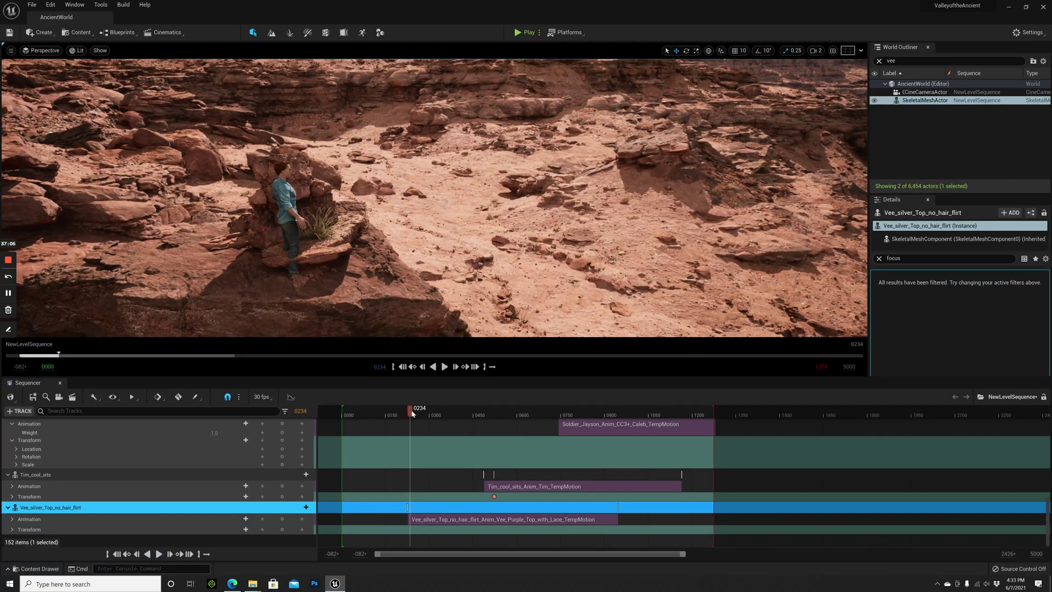
{"action": "left_click_drag", "start_coordinate": [412, 414], "coordinate": [459, 415]}
{"action": "key", "text": "space"}
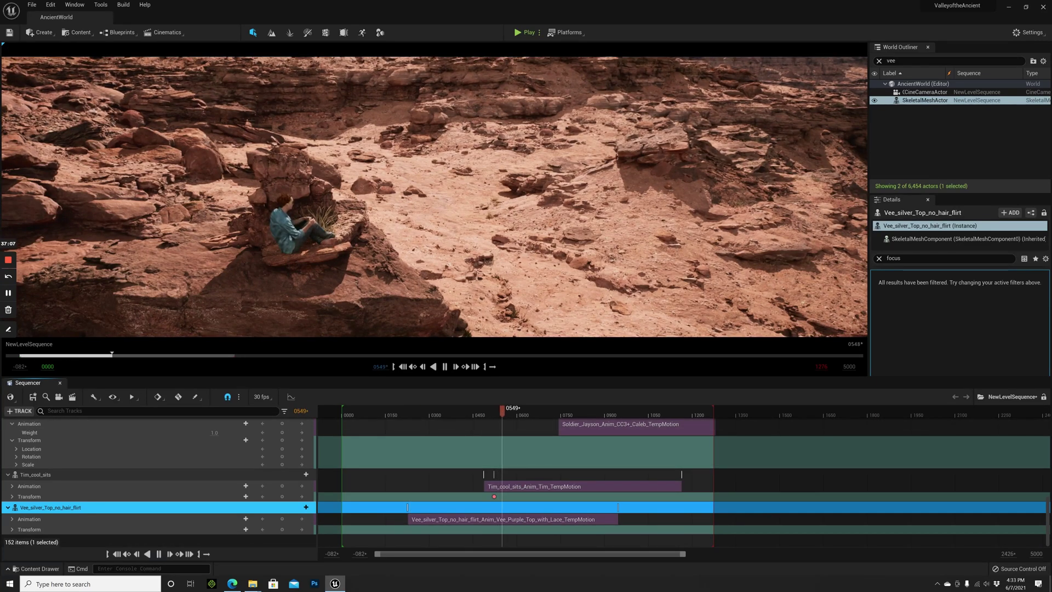
{"action": "key", "text": "space"}
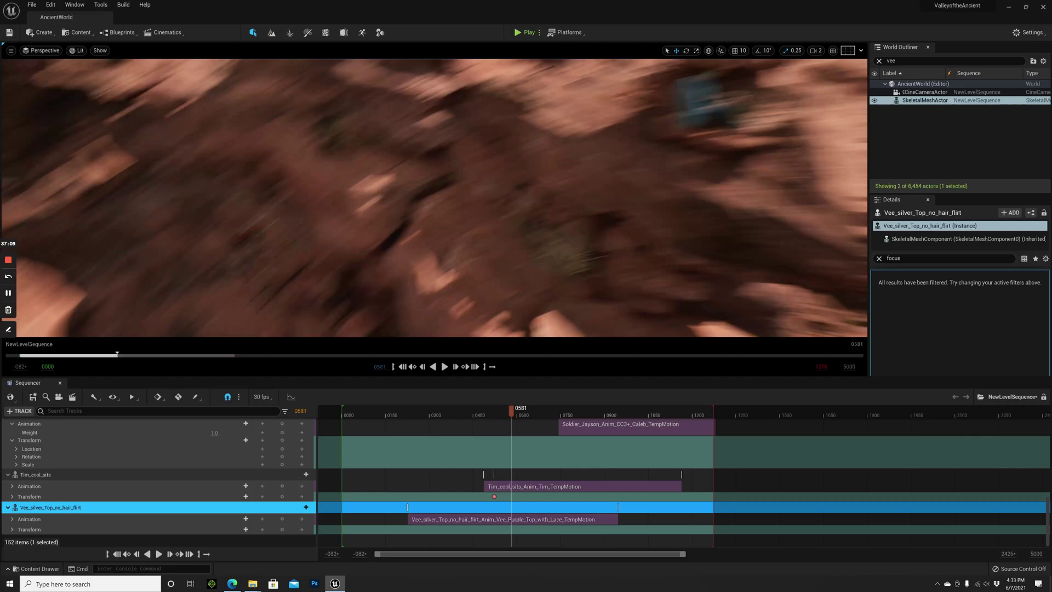
{"action": "right_click_drag", "start_coordinate": [435, 198], "coordinate": [499, 131]}
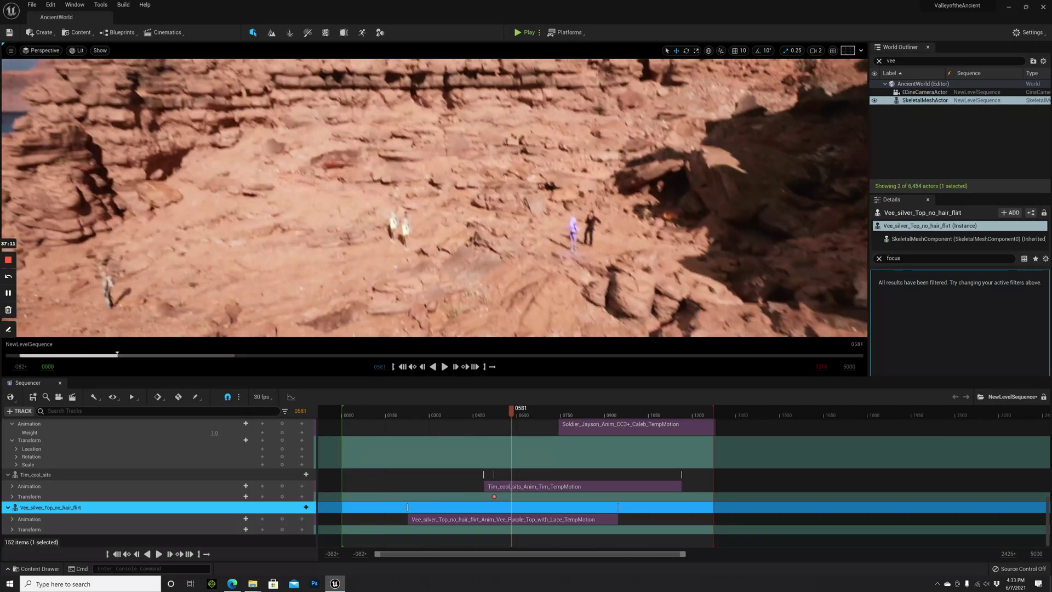